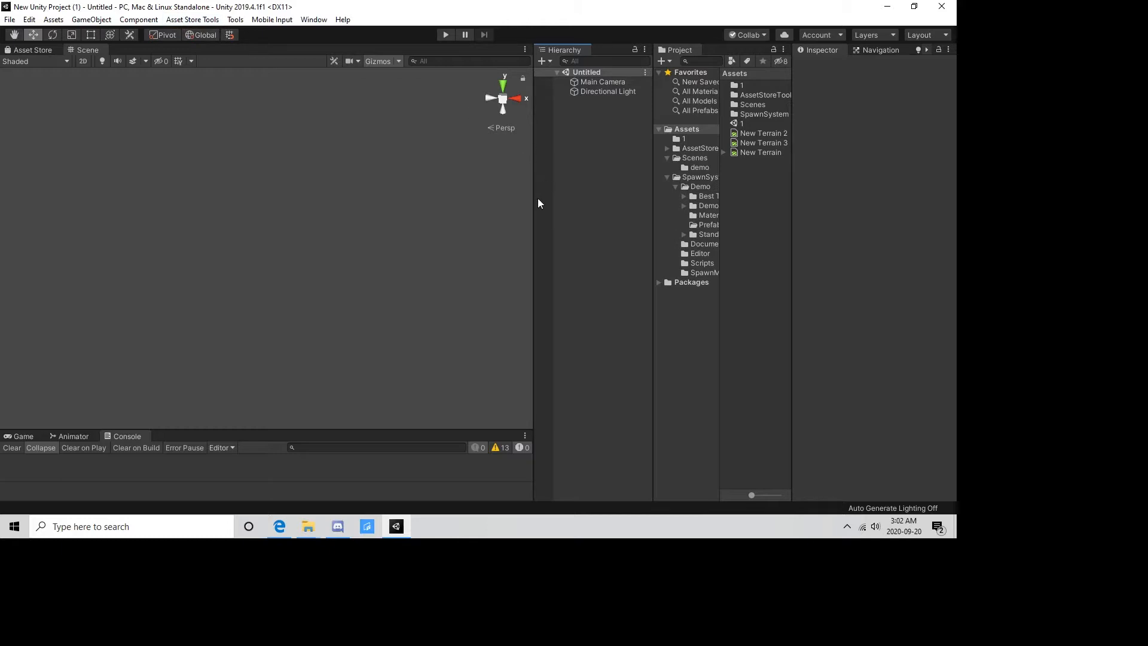
Widen the Hierarchy and Project areas and the project's folder tree so the folder names are readable.
drag(533, 200, 386, 219)
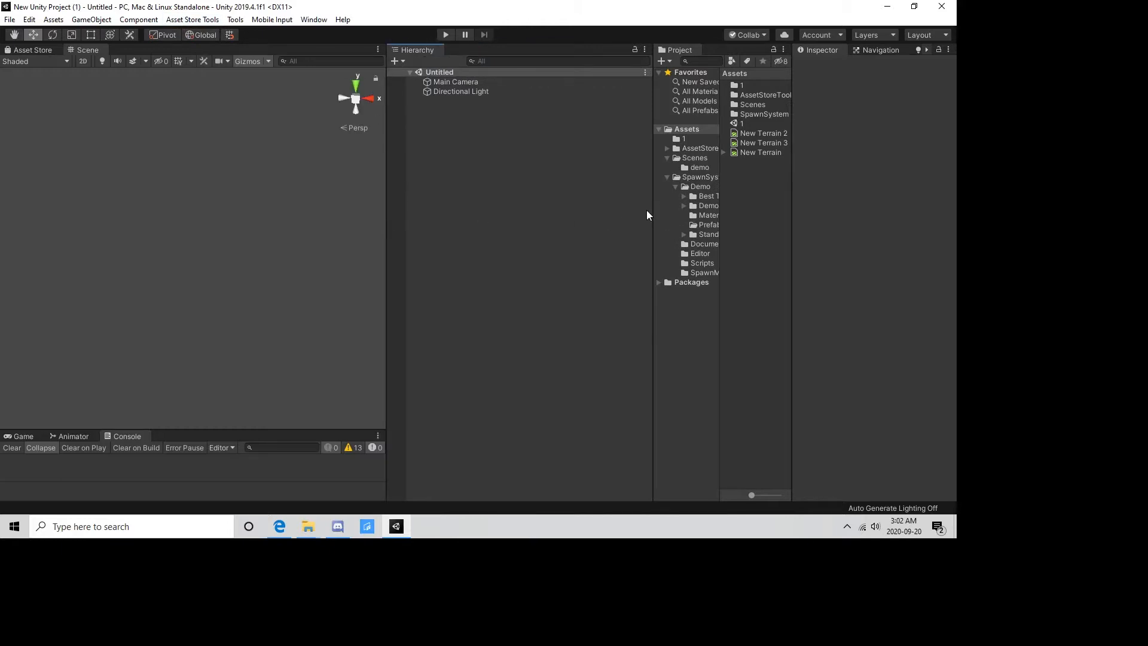
drag(652, 209, 552, 197)
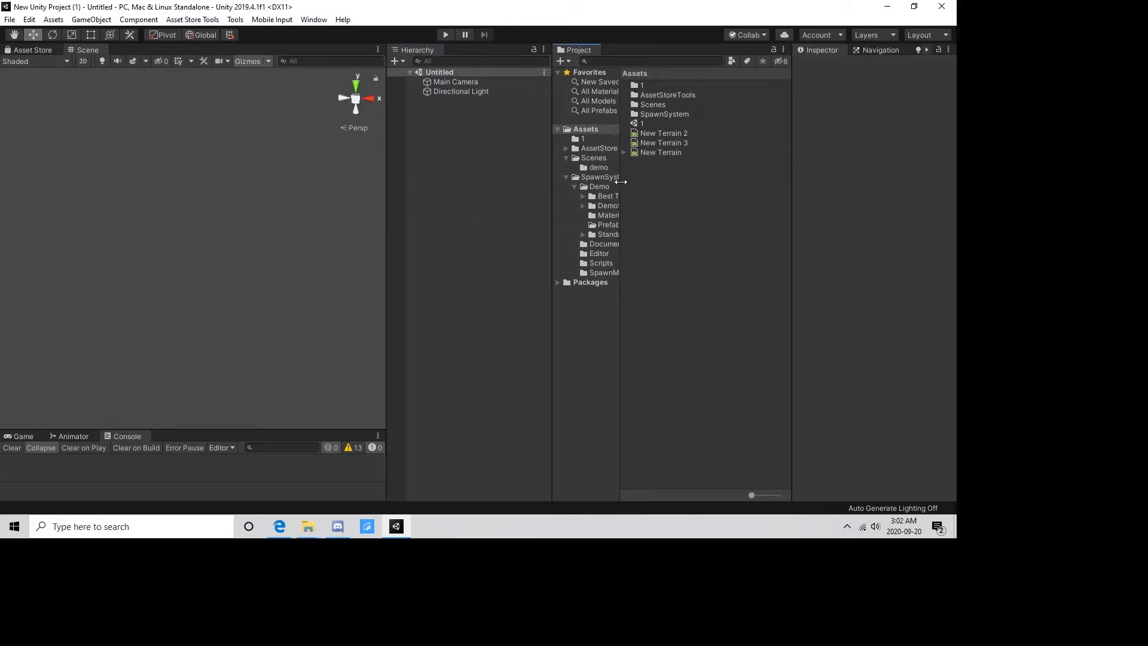
drag(620, 181, 683, 182)
Browse the Scenes, AssetStoreTools and SpawnSystem asset folders, including Demo and Documents, and collapse the Scenes and SpawnSystem branches.
click(594, 158)
click(565, 158)
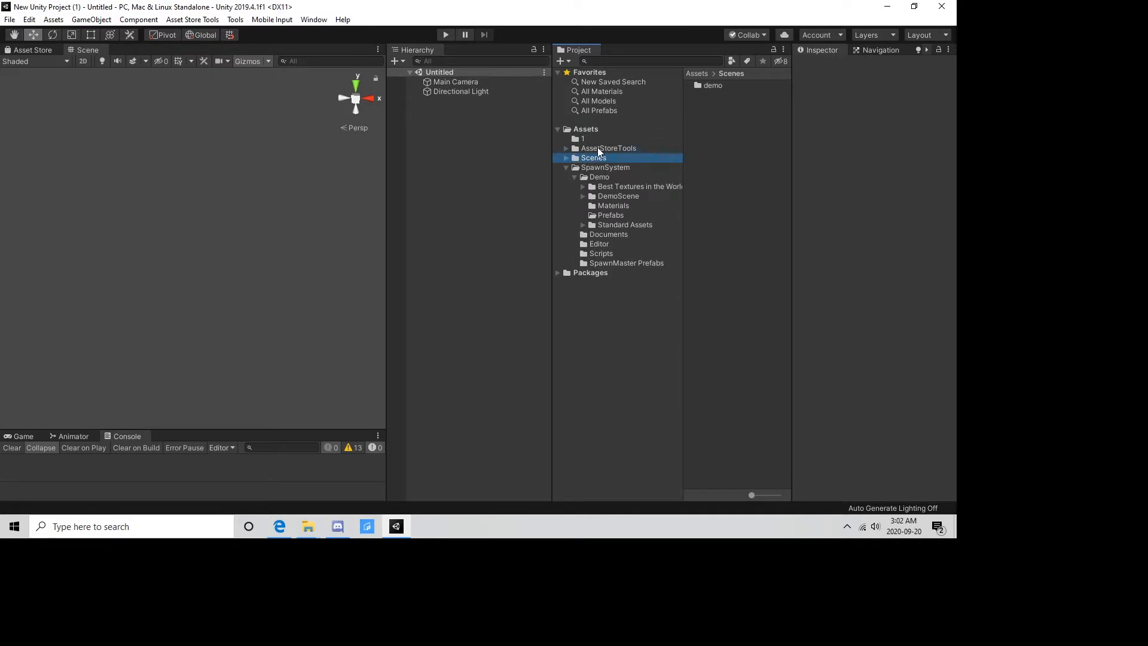
click(587, 149)
click(590, 167)
click(600, 177)
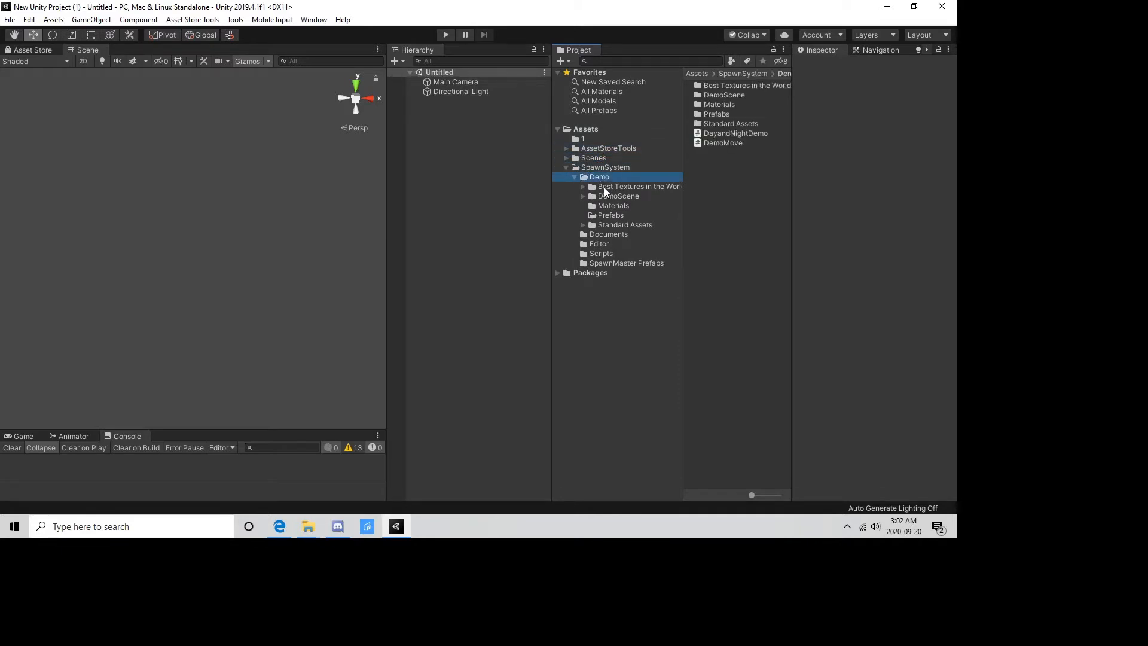
click(603, 188)
click(598, 167)
click(604, 186)
click(605, 234)
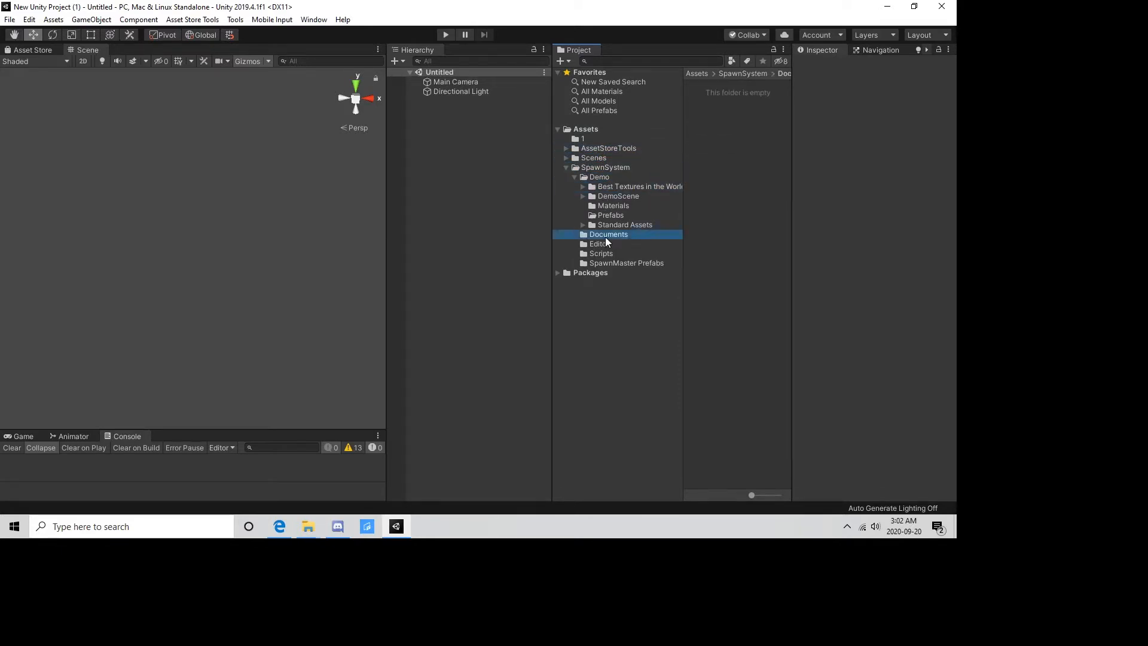
click(597, 177)
click(596, 168)
click(566, 167)
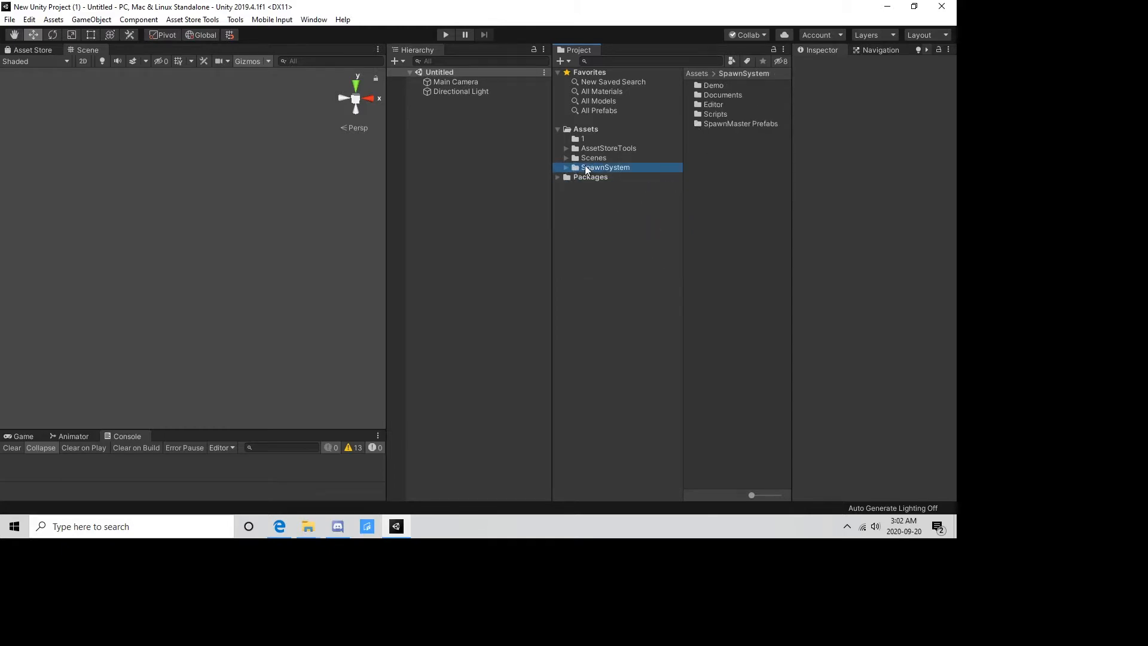
Add a 3D terrain object to the untitled scene.
click(91, 19)
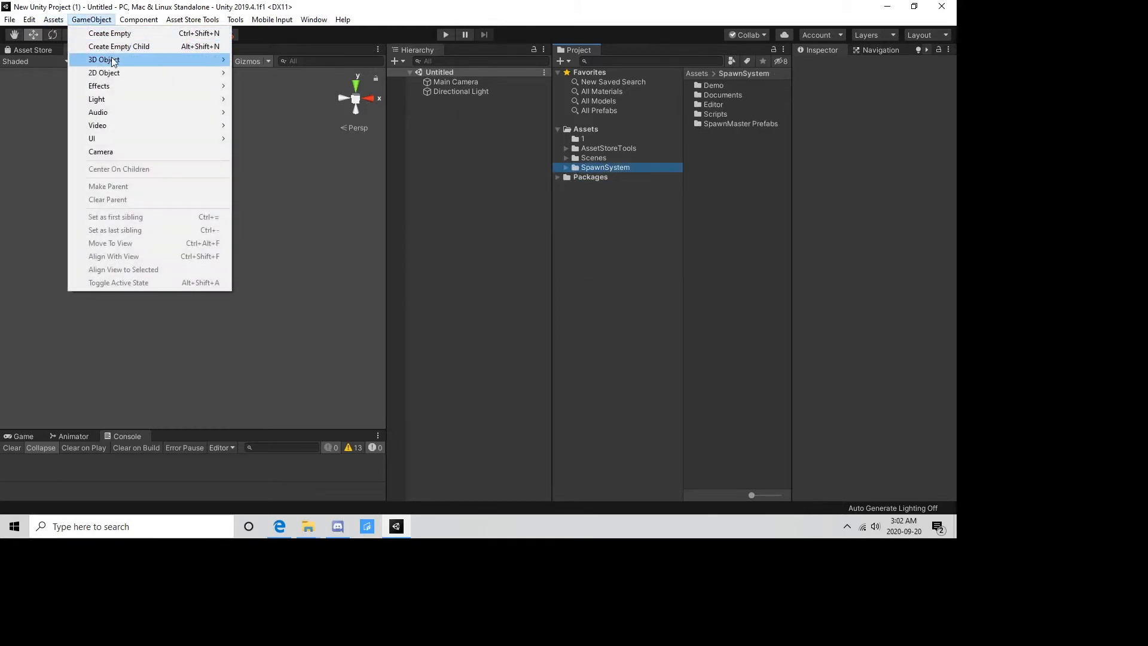
mouse_move(179, 59)
click(272, 178)
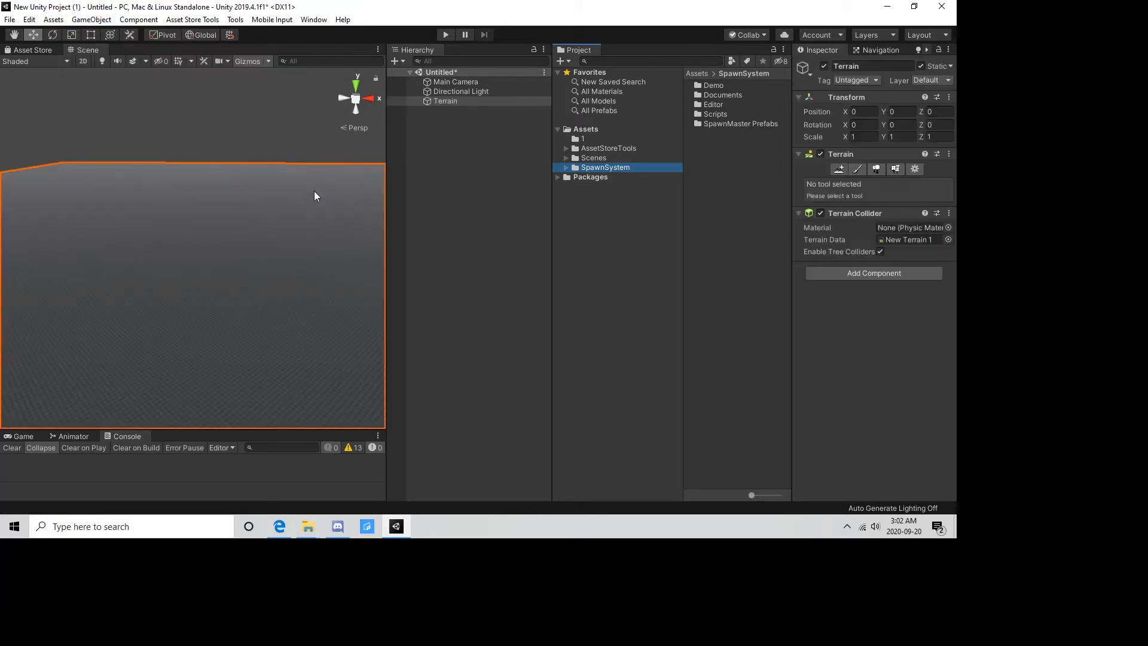
Add a SpawnMaster object from BroknTools to the scene.
click(235, 20)
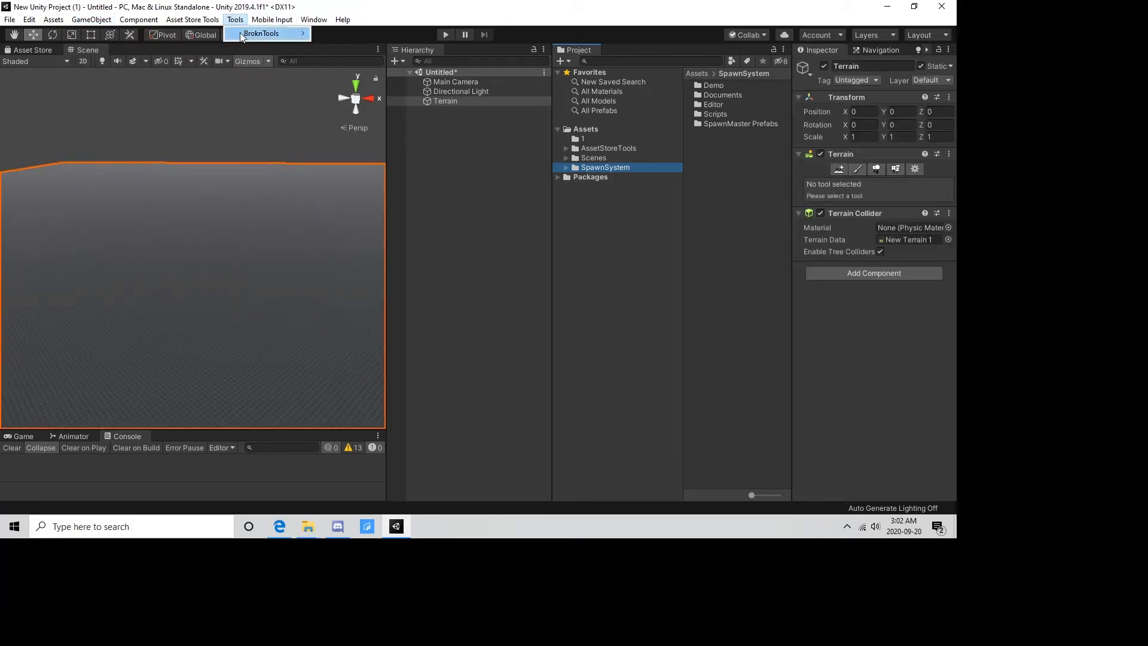
mouse_move(245, 34)
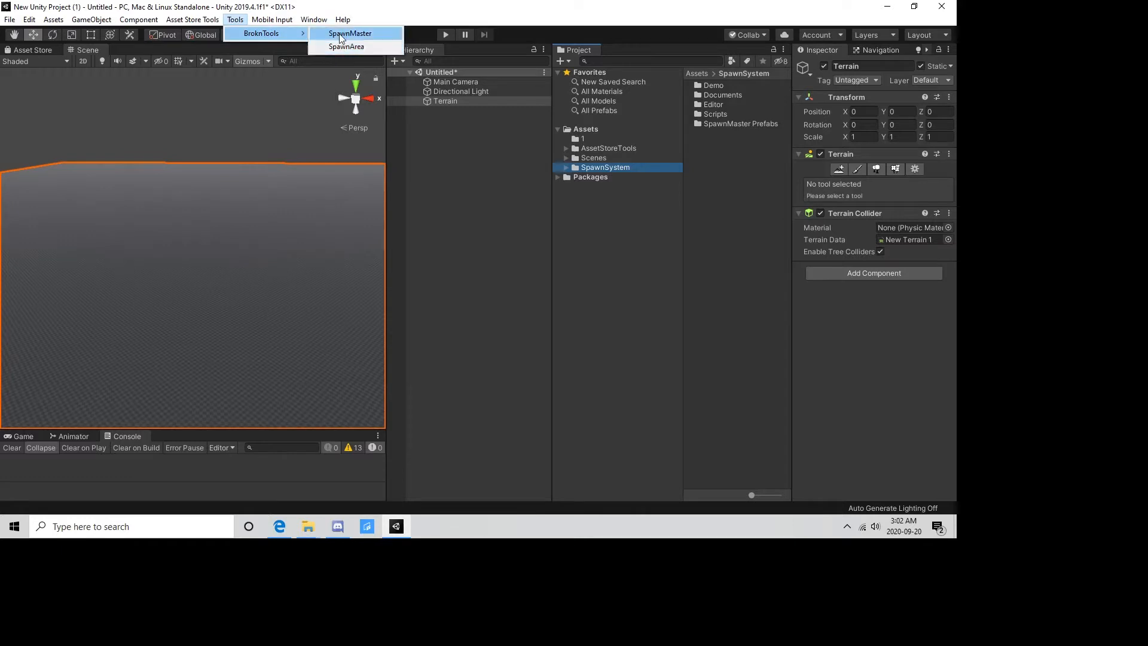
click(342, 35)
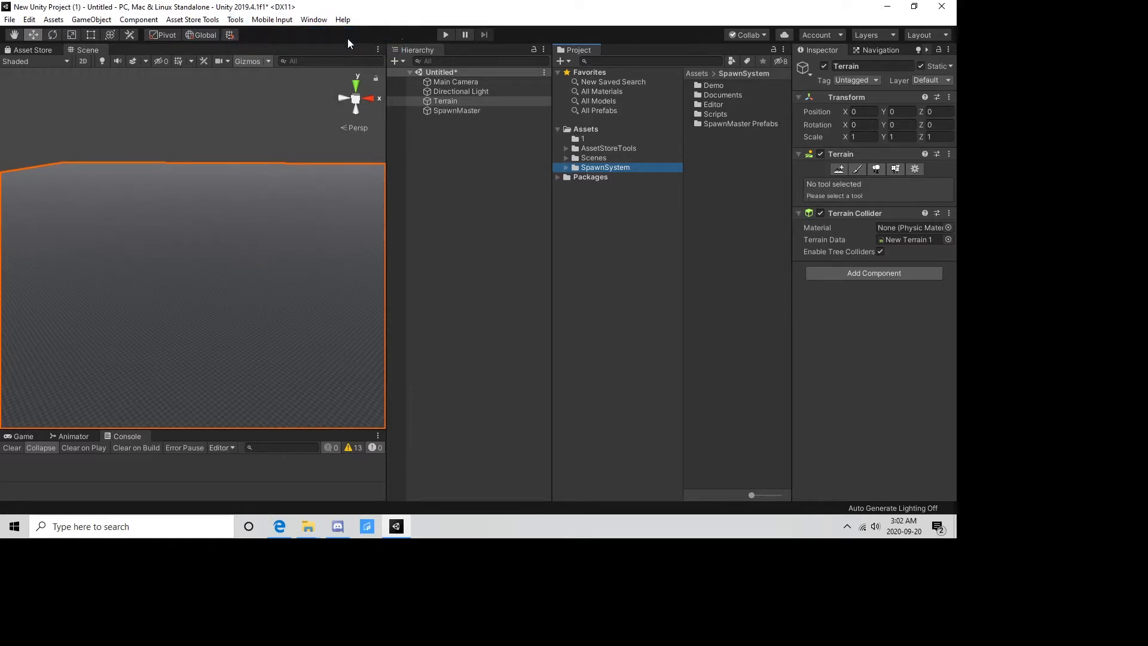
click(442, 112)
Create a 3D capsule in the scene and set its Y position to 0.
right_click(439, 144)
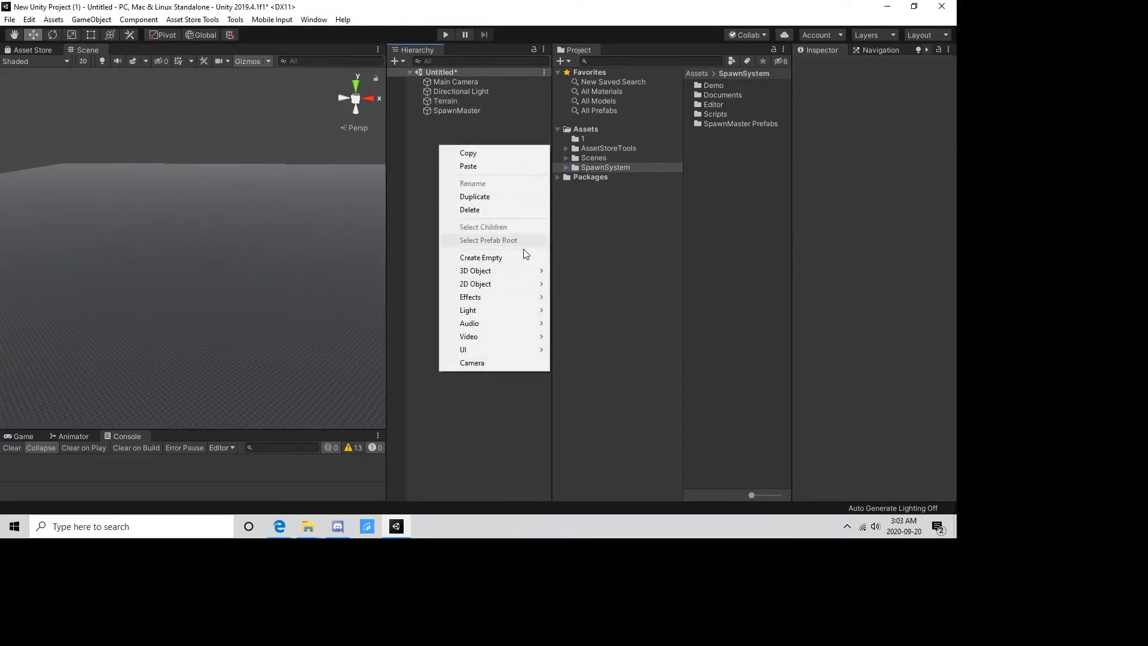
mouse_move(492, 269)
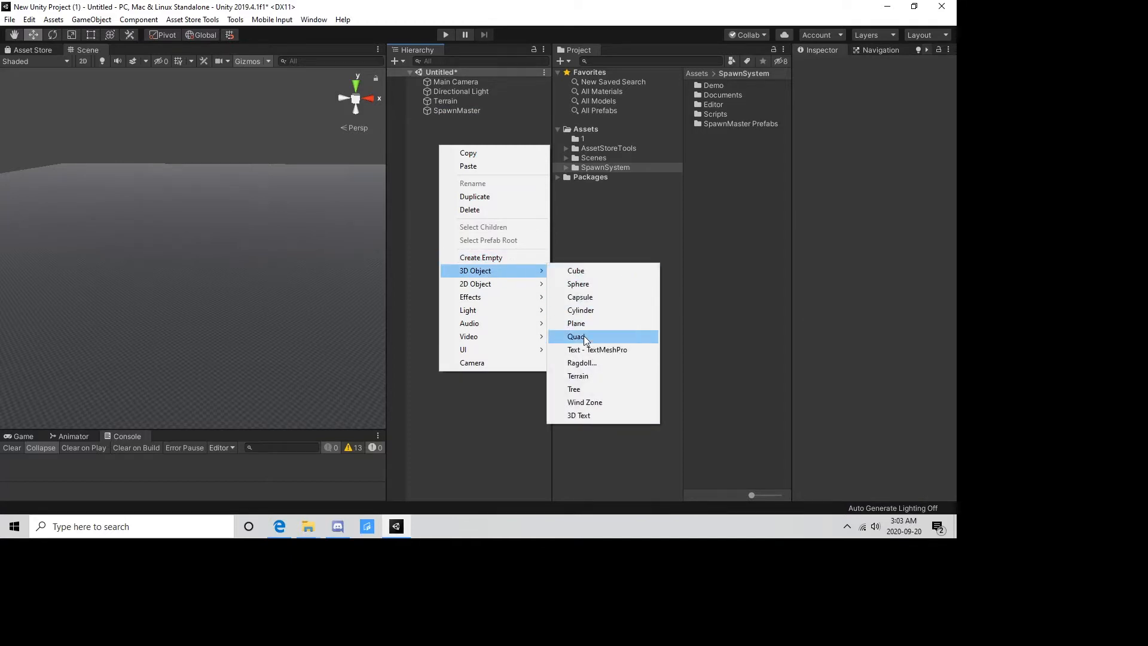
click(596, 299)
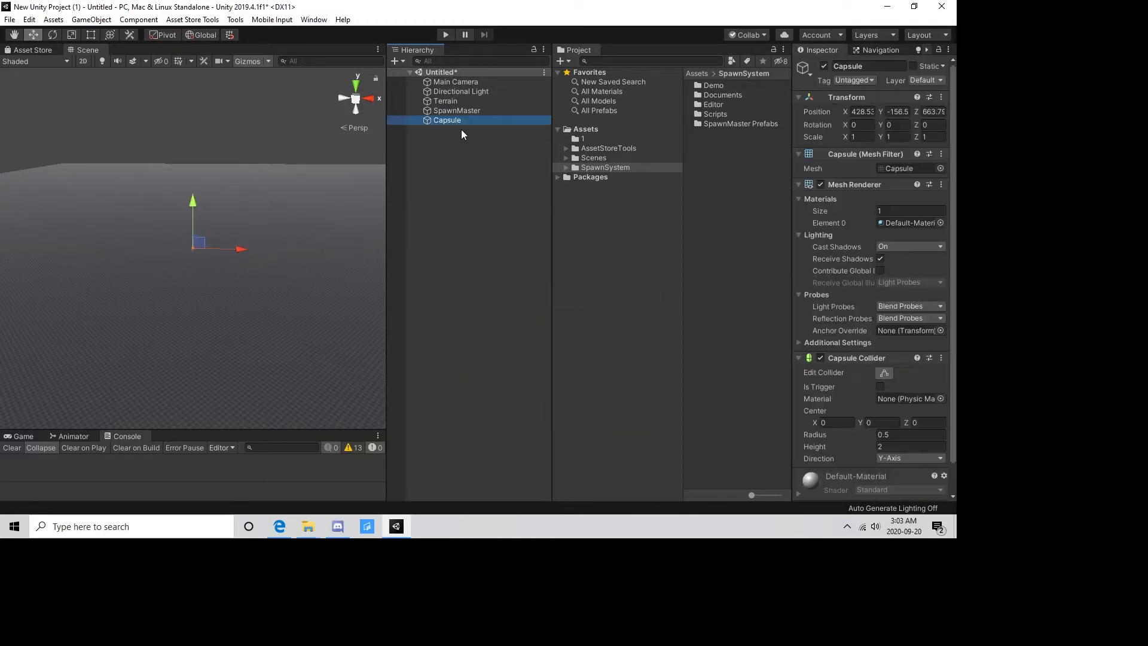
click(896, 111)
text(0)
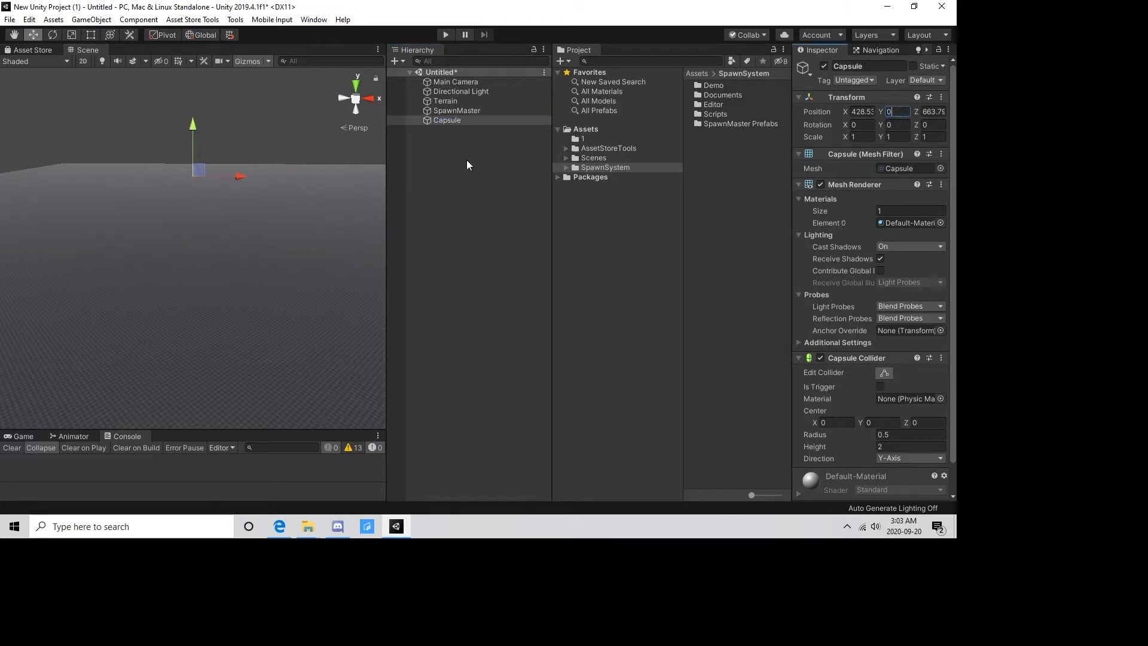
Move the capsule across the terrain to about X 442, Z 472 and assign it the Player tag.
right_drag(249, 134, 242, 190)
middle_drag(245, 112, 249, 217)
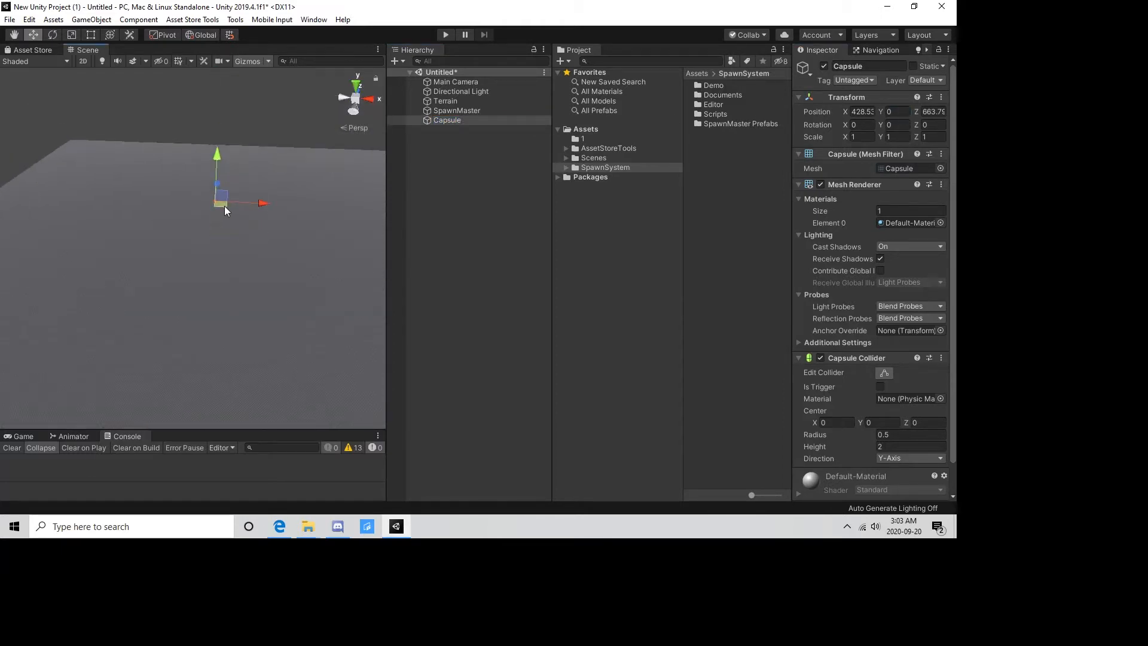
drag(224, 205, 226, 273)
click(851, 80)
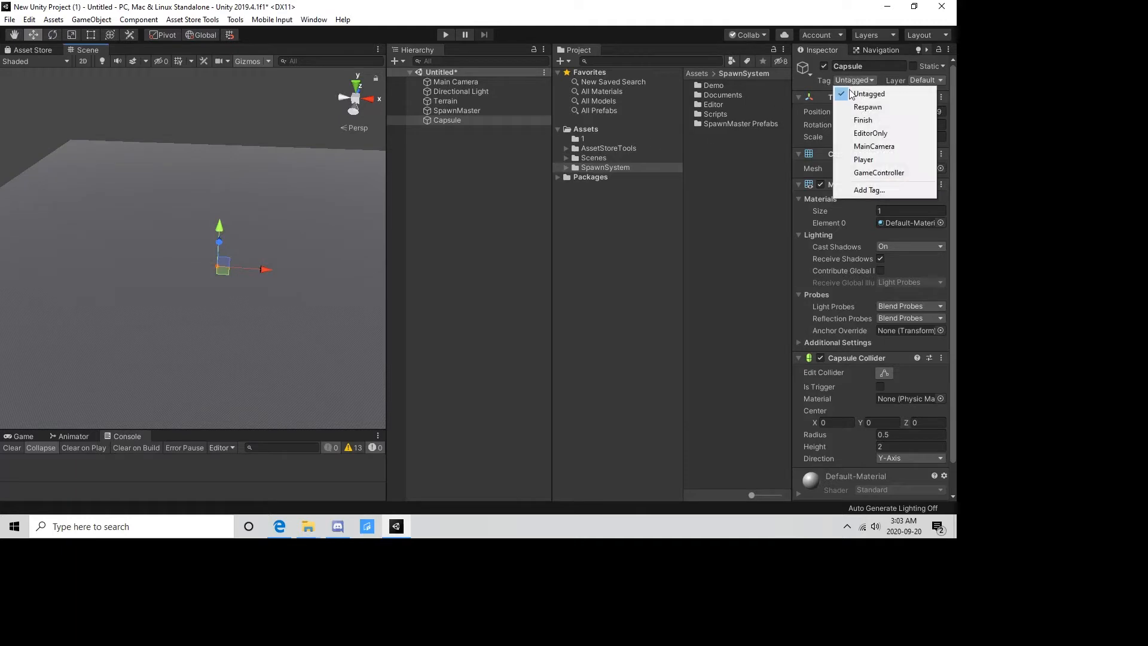
click(863, 159)
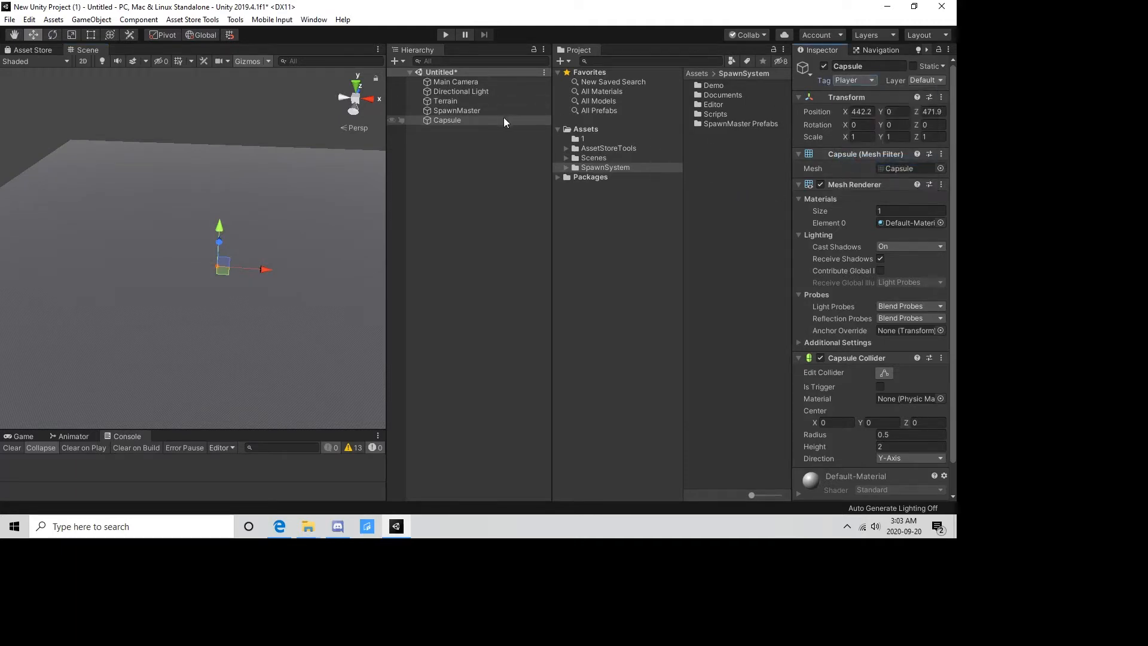
Select the SpawnMaster object and enlarge the Inspector so all of its script settings fit.
click(465, 111)
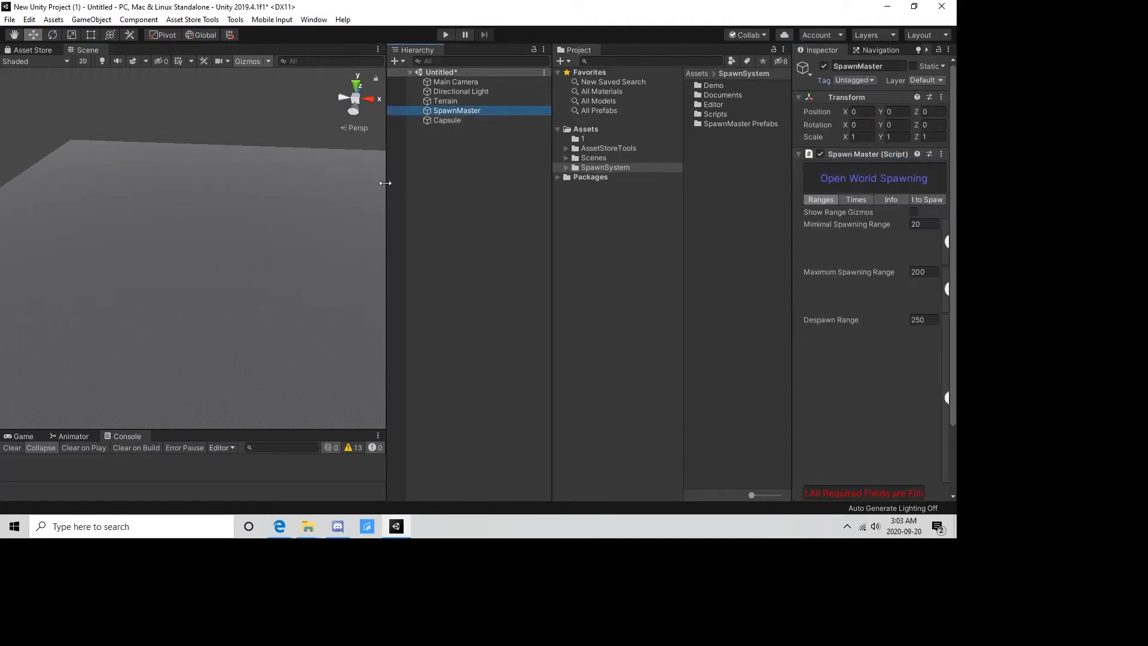
drag(385, 182, 338, 184)
drag(551, 231, 458, 248)
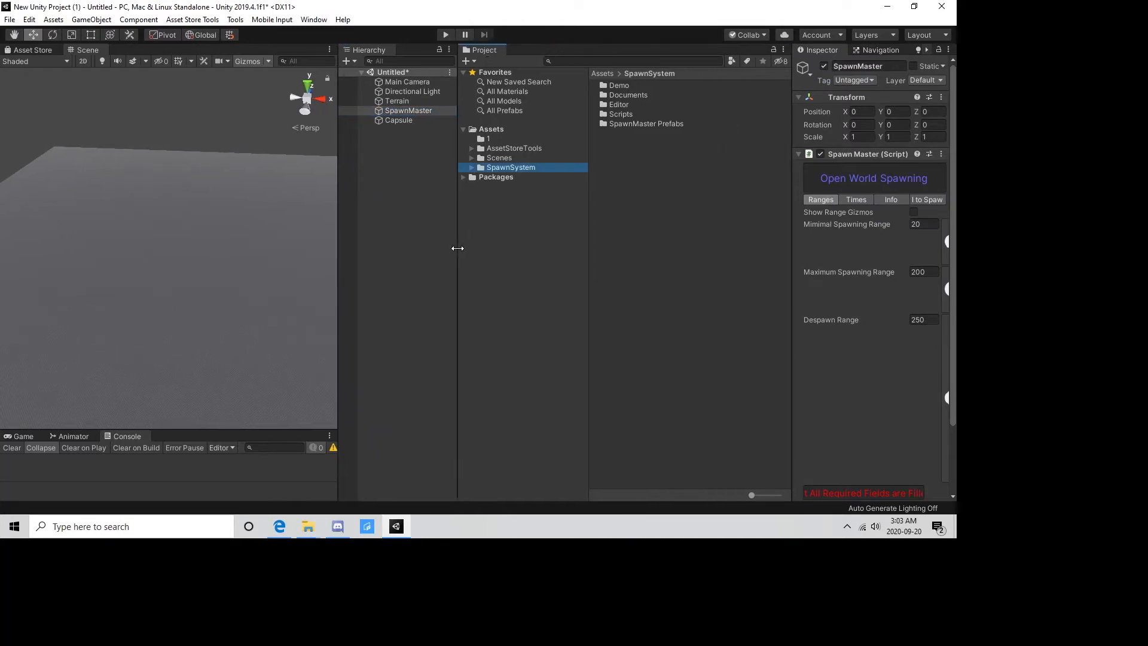
drag(791, 257, 608, 274)
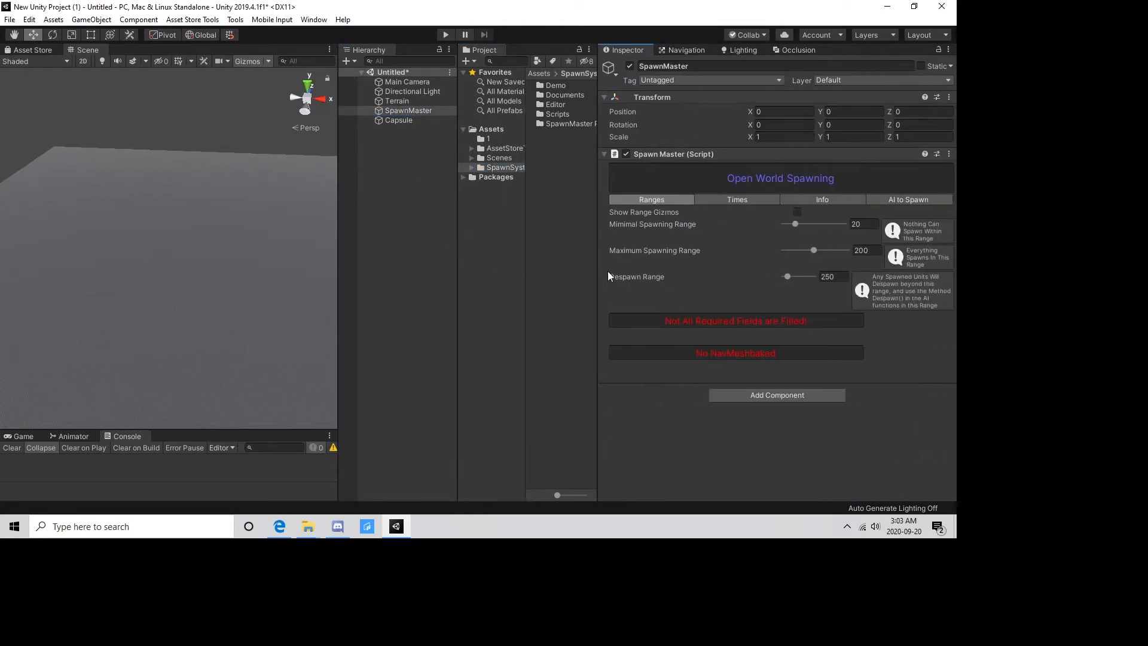
Look through the Spawn Master's Times, Info and AI to Spawn settings, and turn on its range gizmos.
click(741, 201)
click(828, 201)
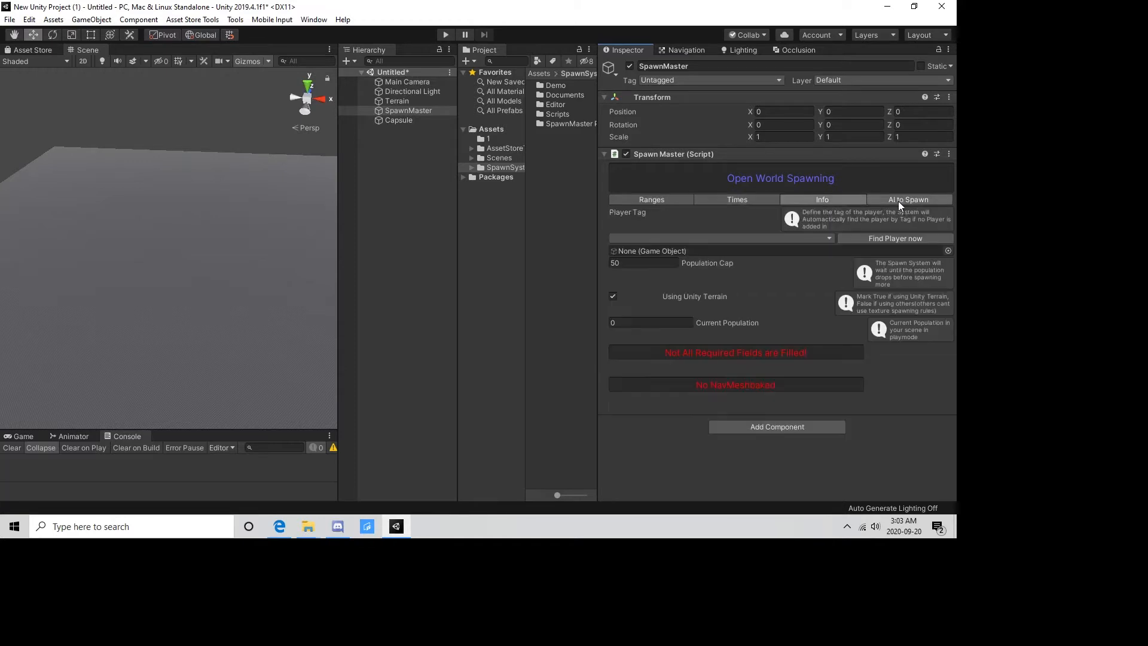
click(897, 201)
click(804, 201)
click(660, 200)
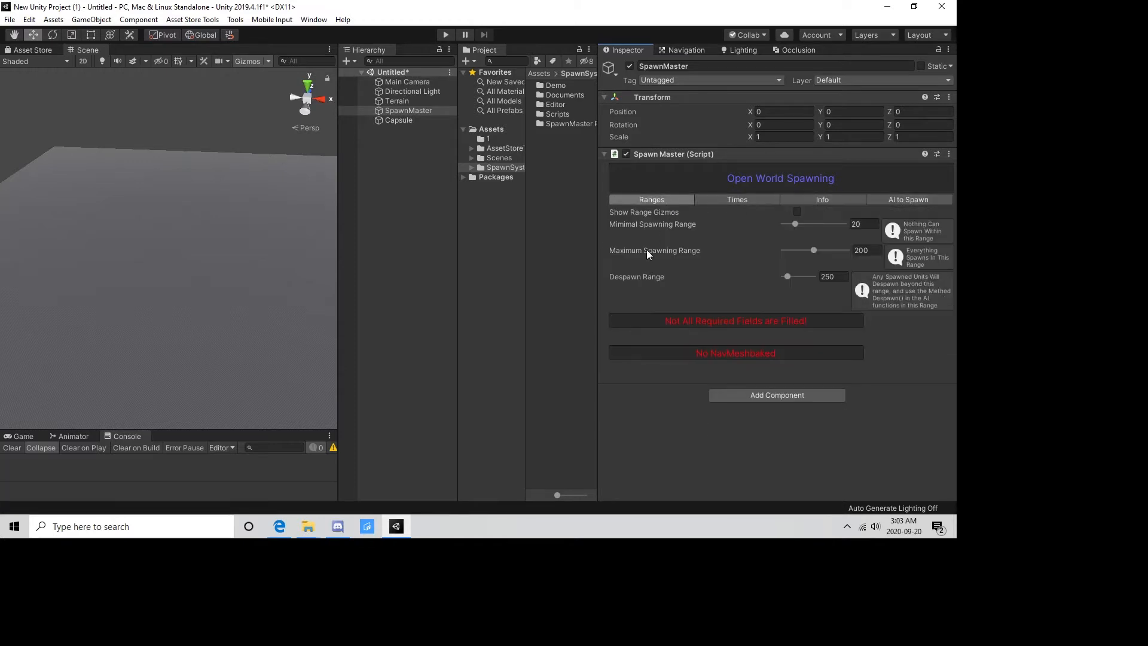
click(797, 212)
right_drag(98, 205, 147, 229)
scroll(167, 225, down, 4)
middle_drag(147, 230, 192, 203)
scroll(127, 250, up, 4)
right_drag(181, 221, 264, 199)
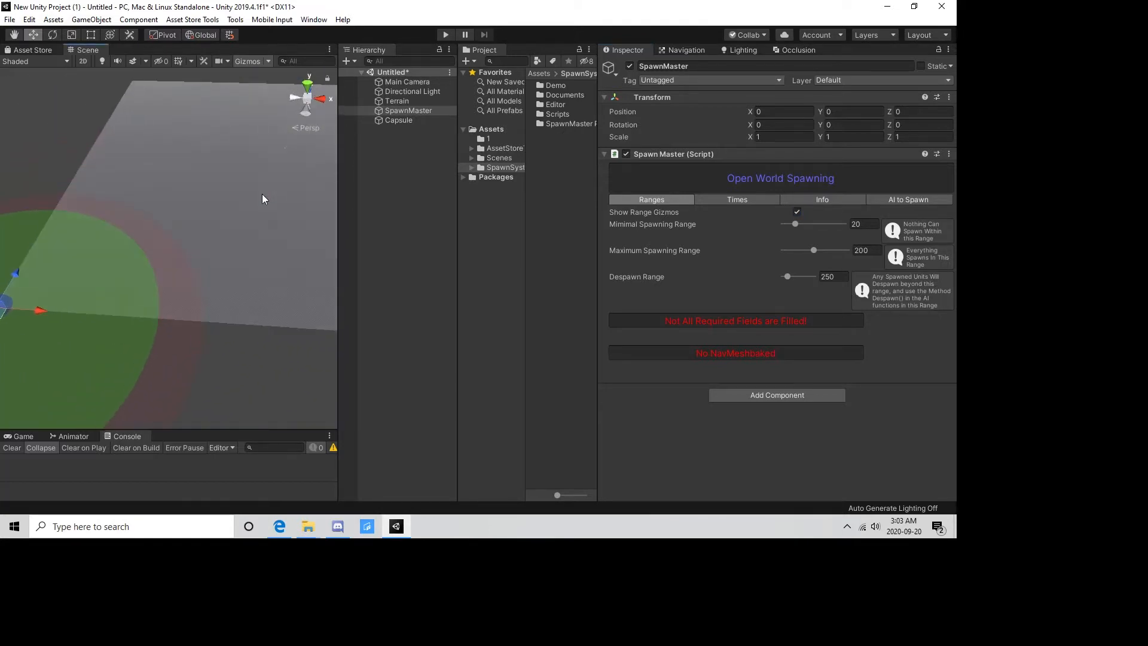
right_drag(267, 238, 310, 236)
Set the Spawn Master's player tag to Player and have it find the player object.
click(813, 199)
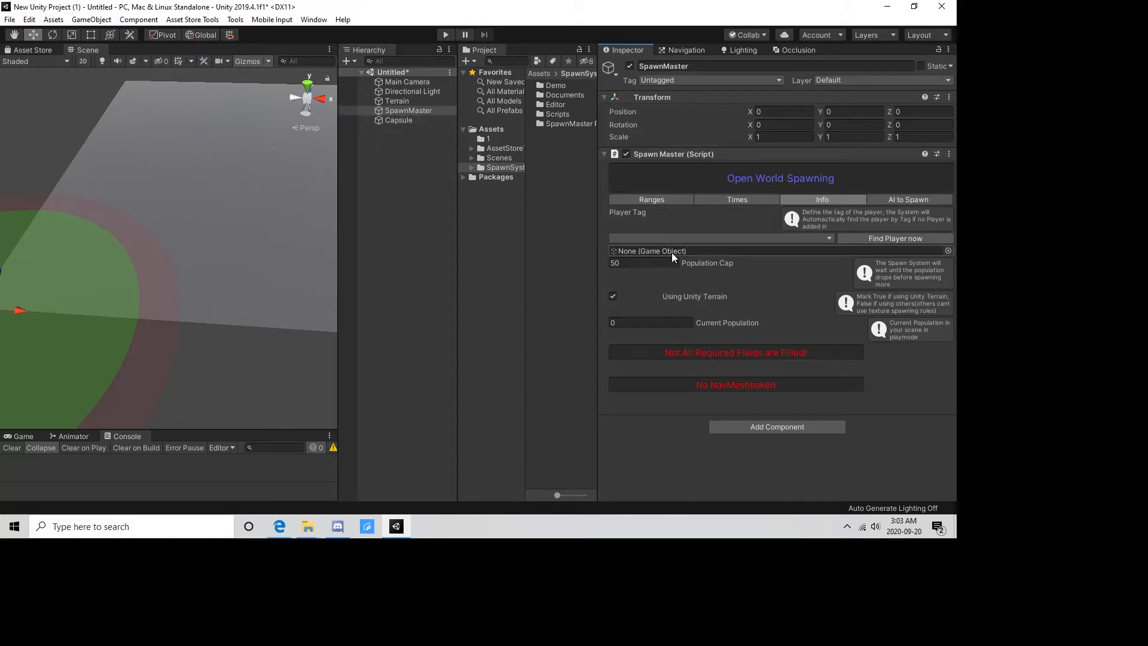
click(682, 238)
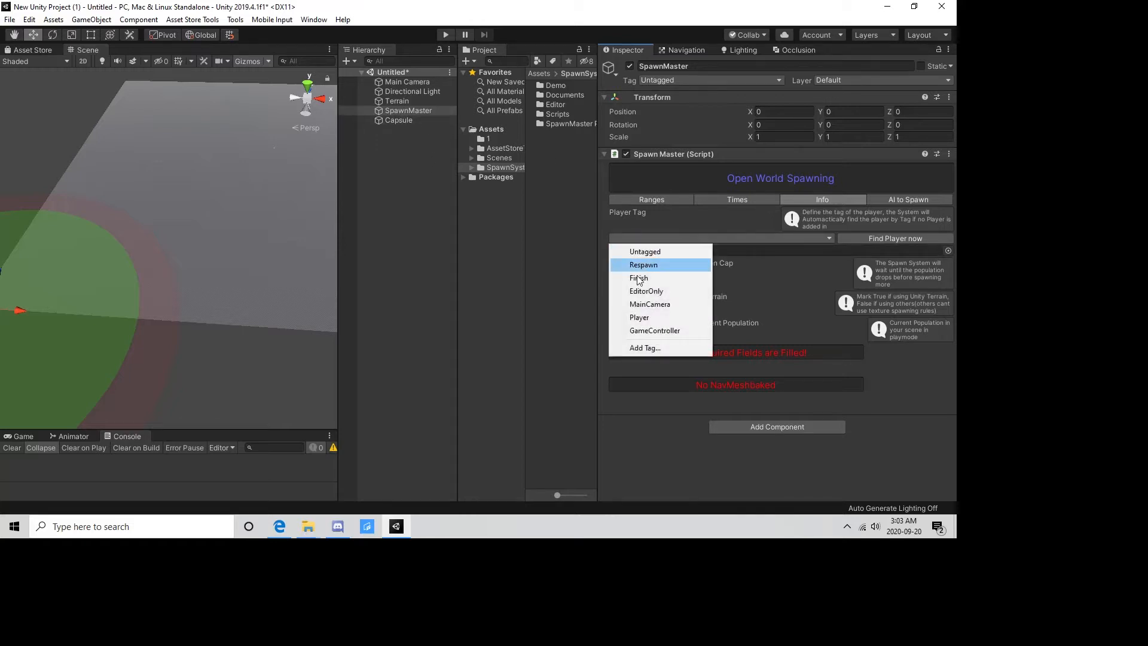
click(641, 317)
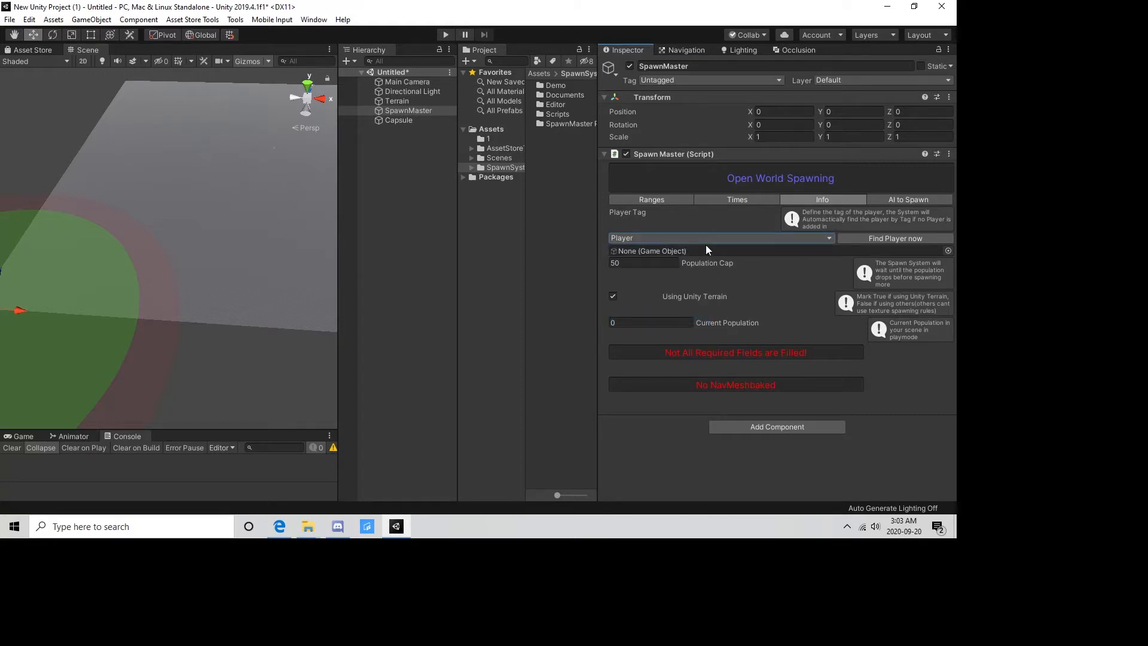
click(862, 237)
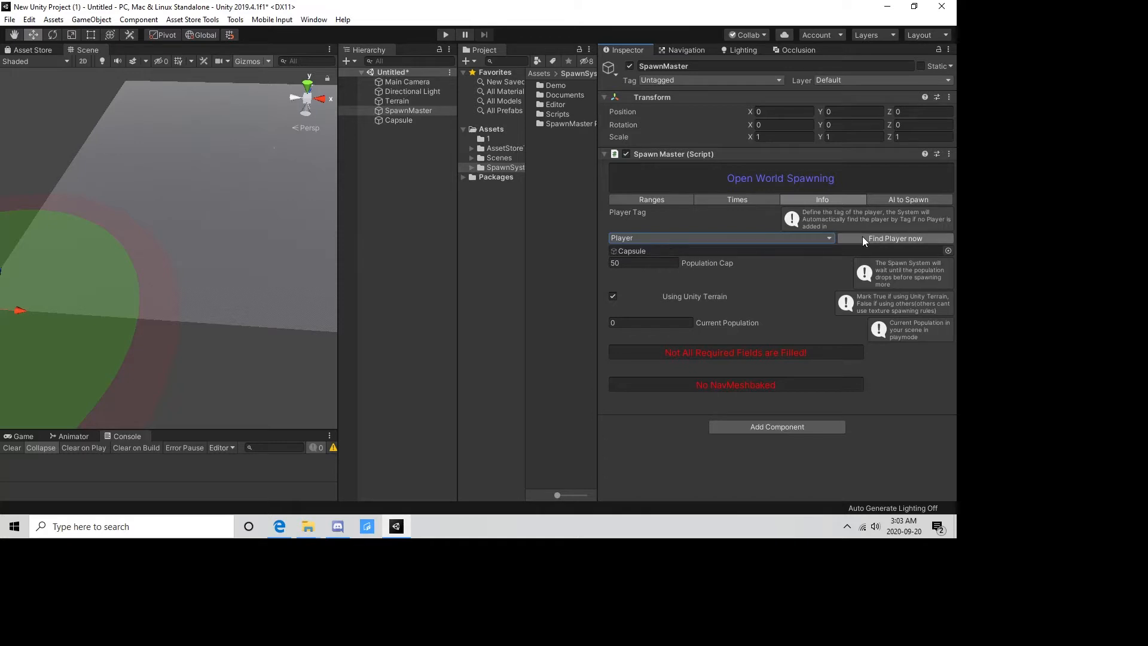
Move the capsule together with its spawn ranges to about X 462, Z 487 on the terrain.
scroll(278, 261, down, 3)
scroll(214, 261, up, 8)
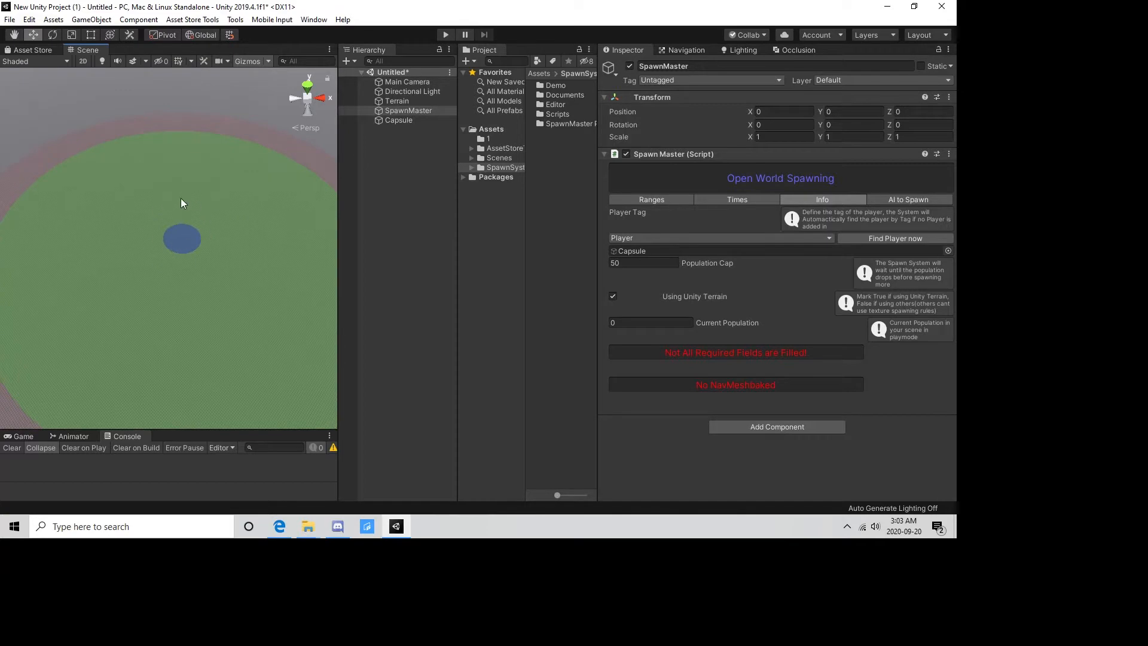
click(414, 120)
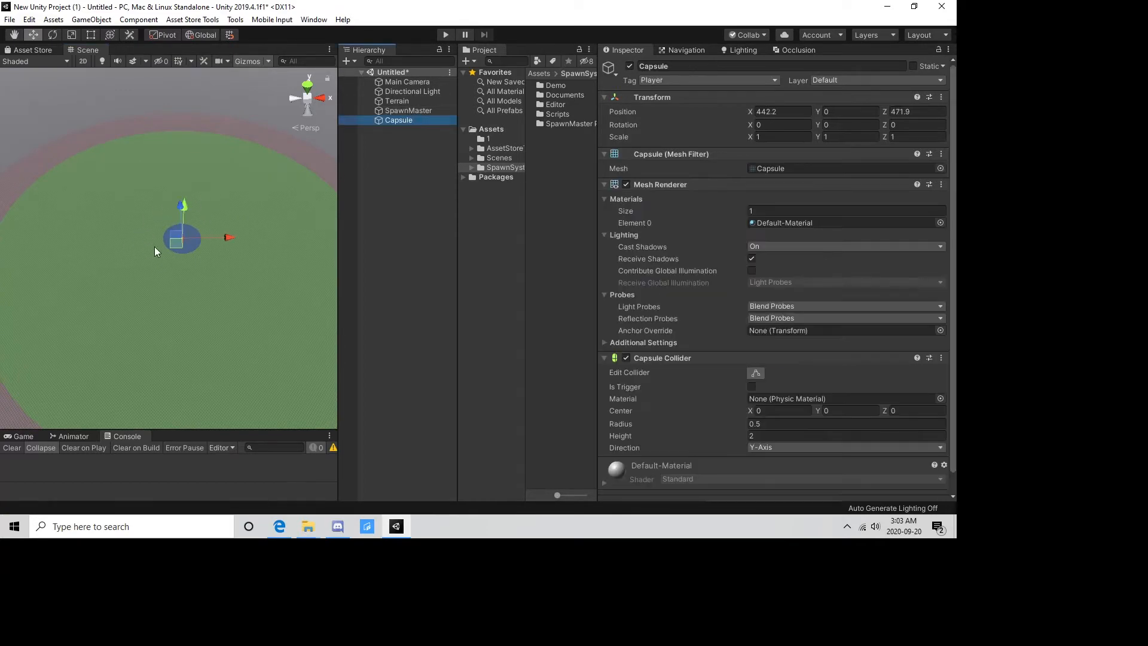
drag(177, 246, 203, 234)
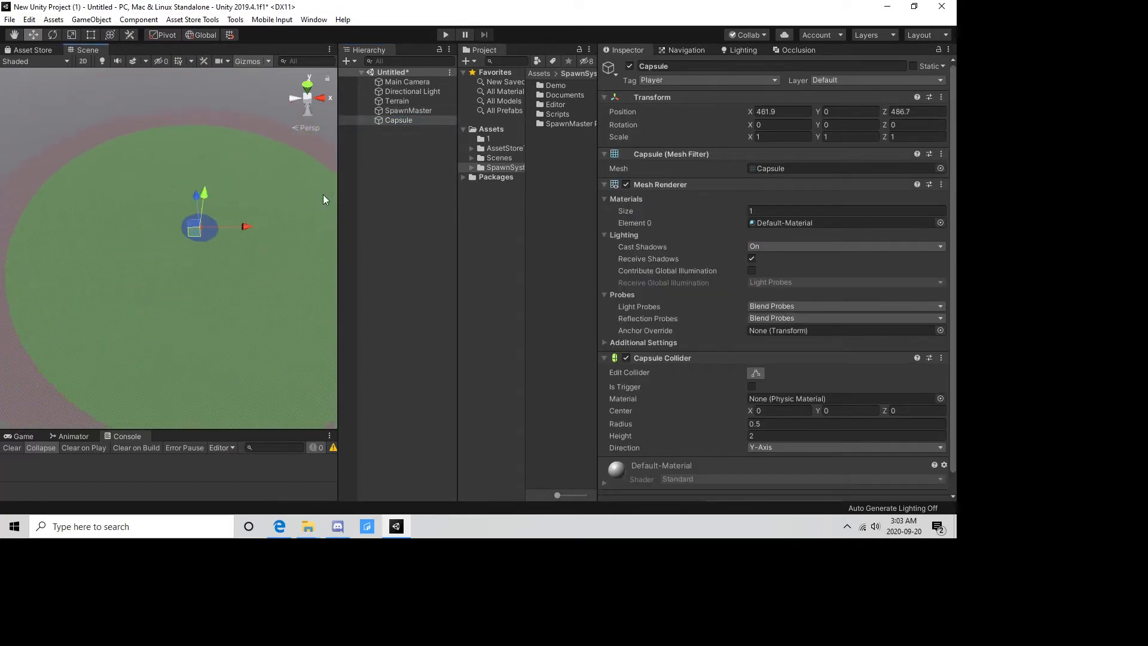
Set SpawnMaster's minimal spawning range to 43.8, maximum spawning range to 295 and despawn range to 400.
click(429, 111)
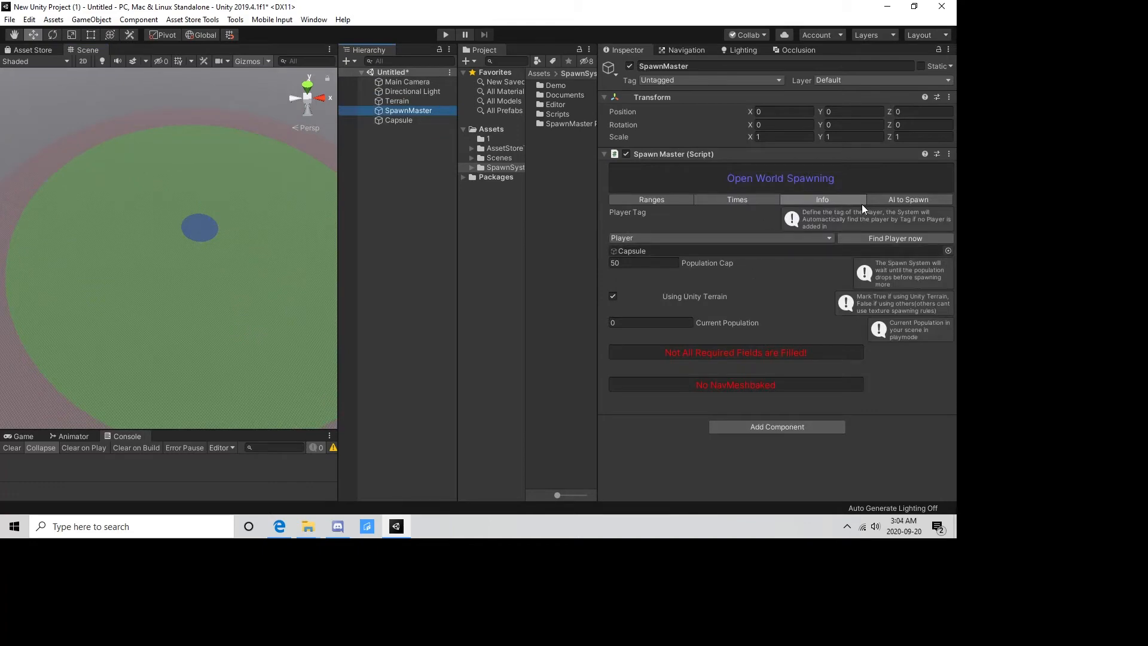
click(648, 202)
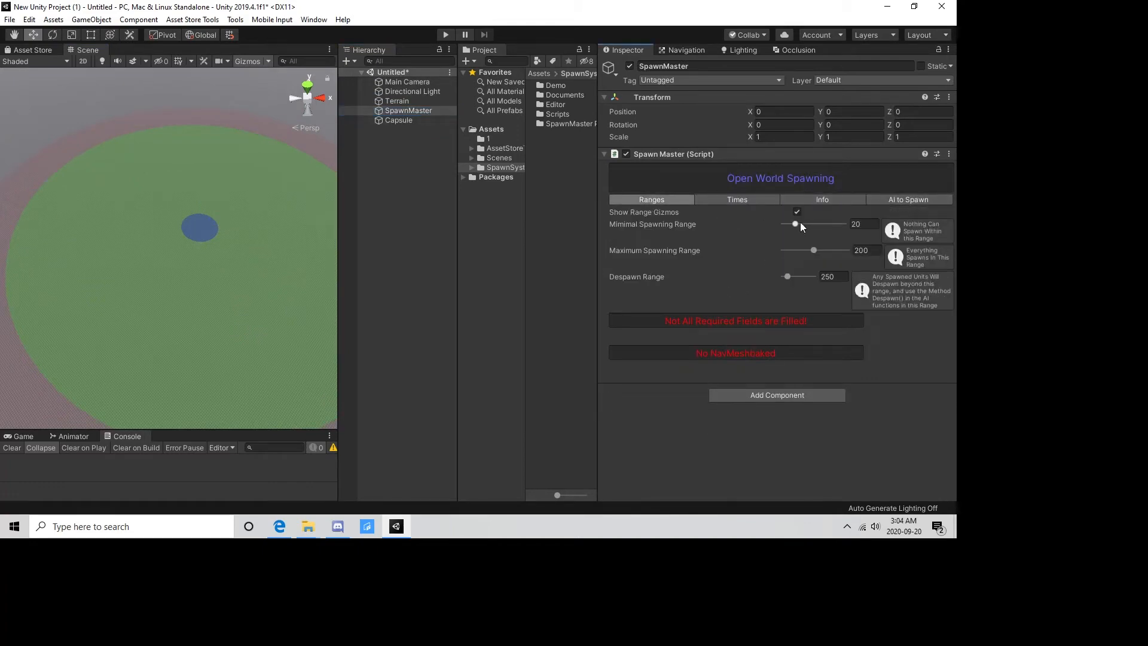
drag(800, 222, 827, 265)
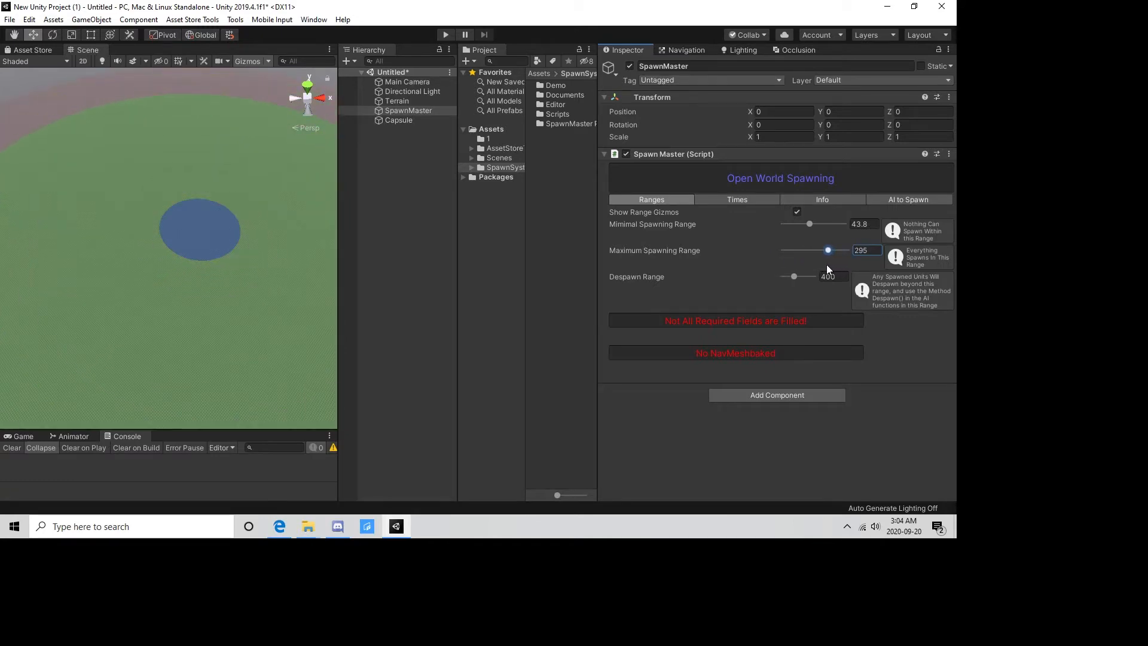
scroll(192, 249, down, 5)
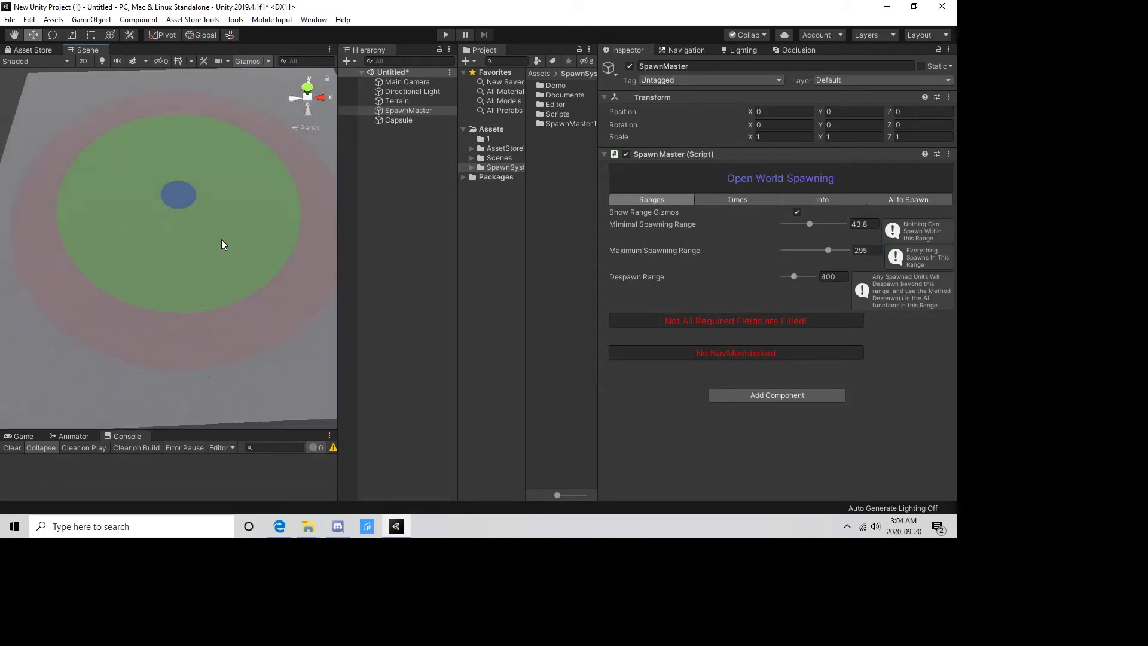
Set SpawnMaster's despawn range to 450 and inspect the extent of its range gizmos on the terrain.
mouse_move(794, 275)
mouse_down()
mouse_move(783, 278)
mouse_move(796, 283)
mouse_up()
scroll(209, 312, up, 5)
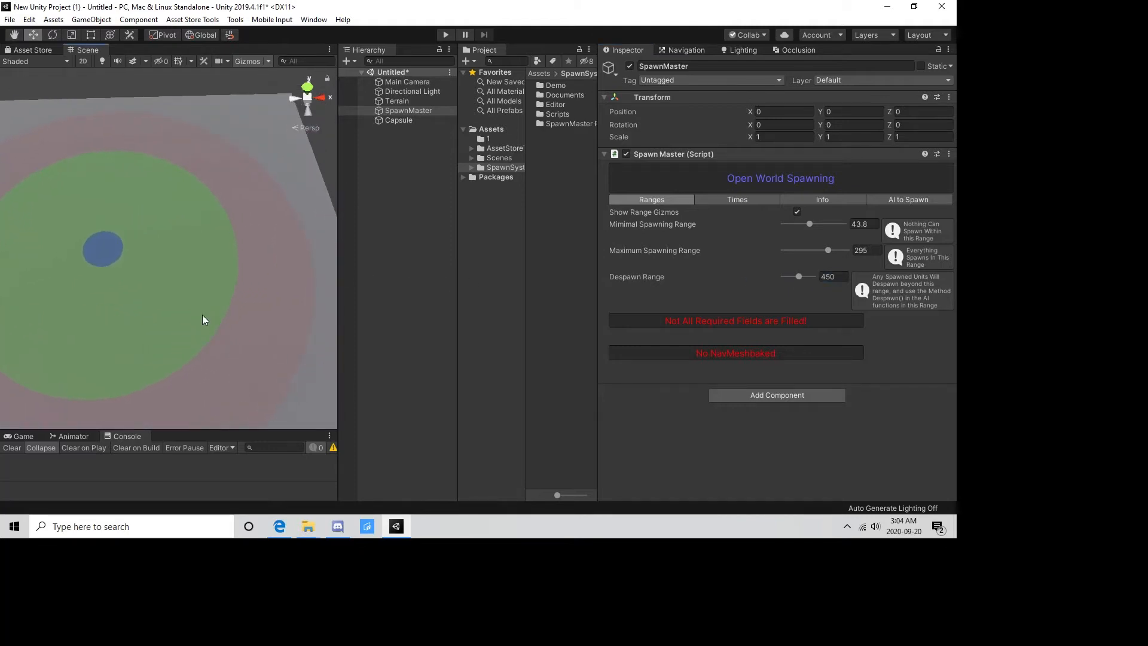
scroll(256, 285, down, 3)
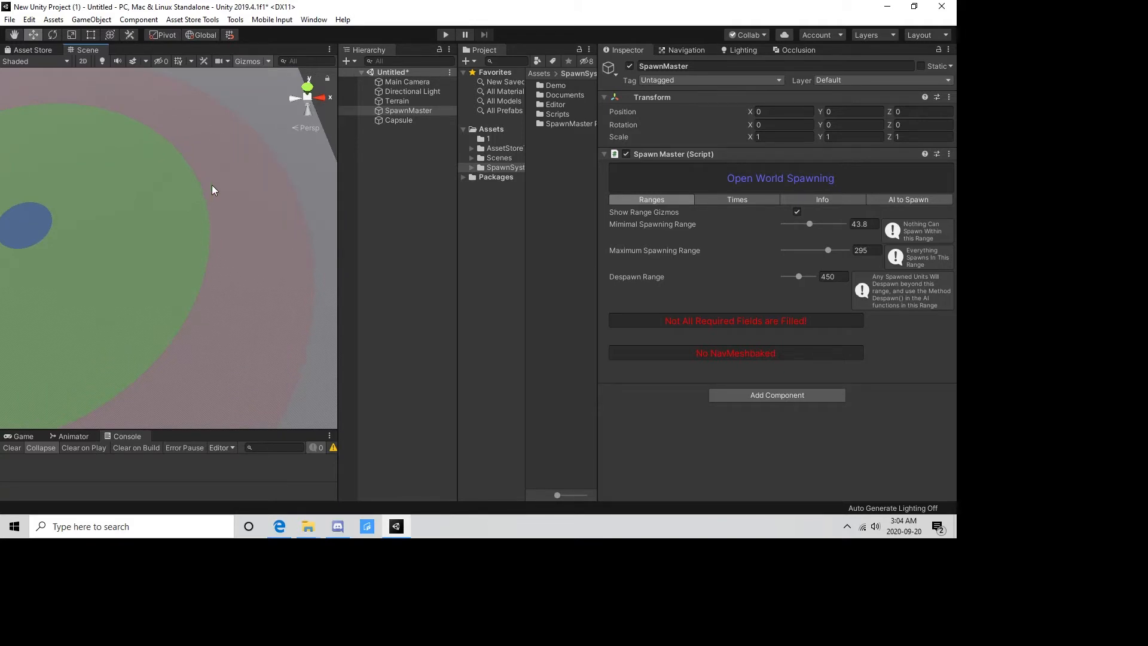
right_drag(221, 302, 256, 220)
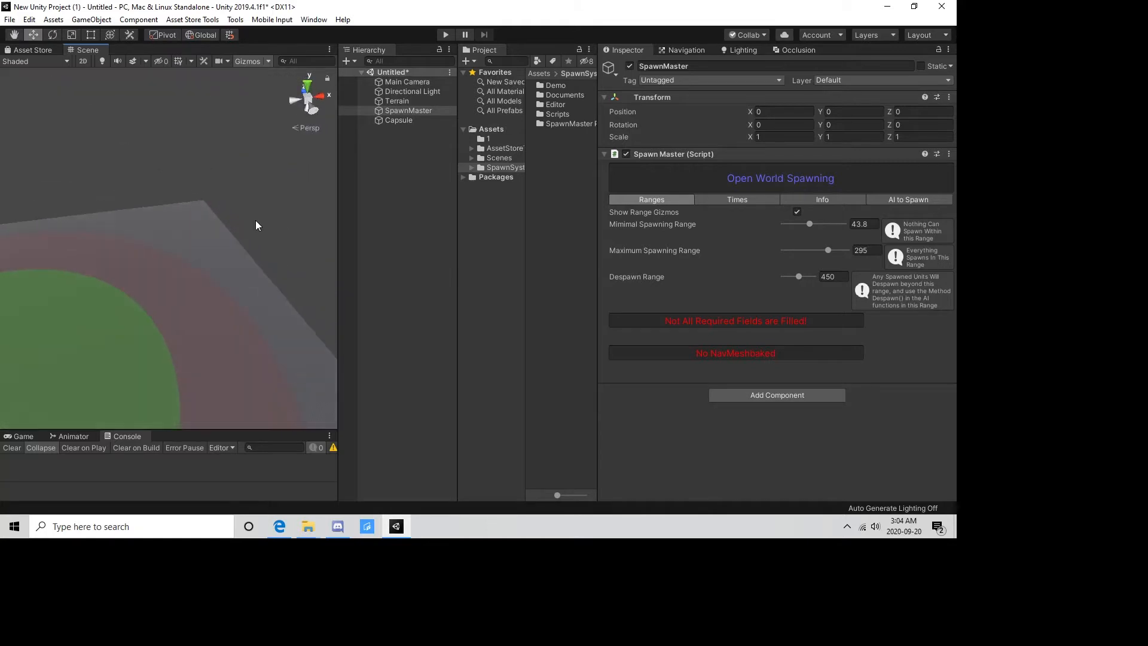
right_drag(257, 272, 216, 335)
middle_drag(216, 334, 168, 315)
scroll(169, 315, up, 2)
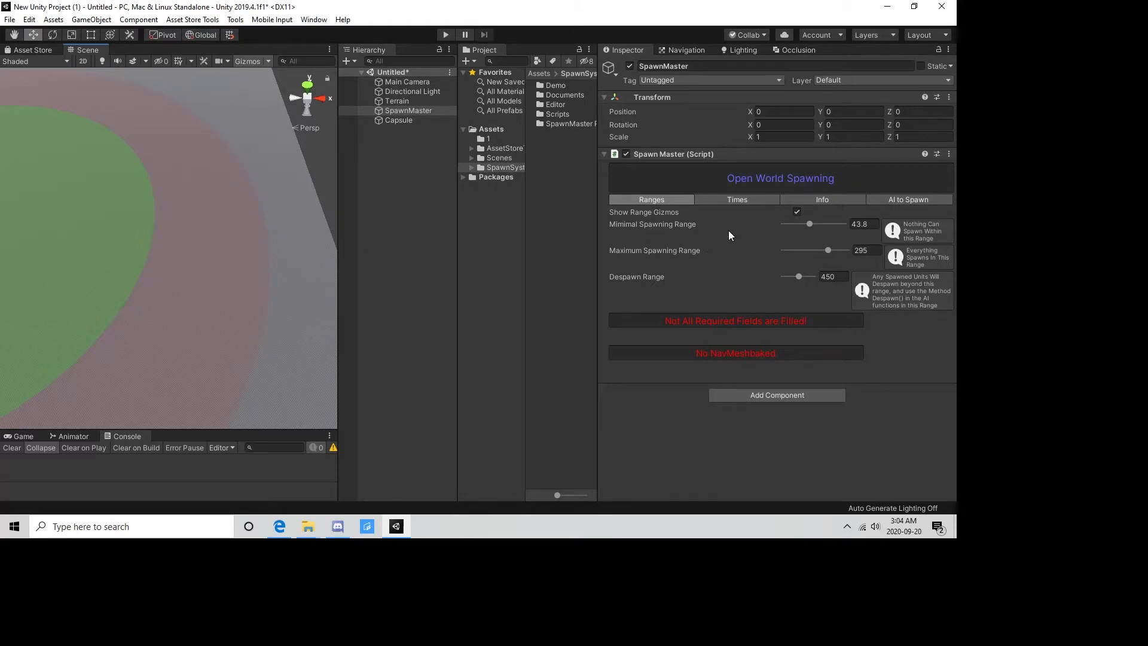
Set SpawnMaster's spawn frequency to 0.01 seconds and its despawn frequency to 1 second.
click(761, 199)
click(802, 213)
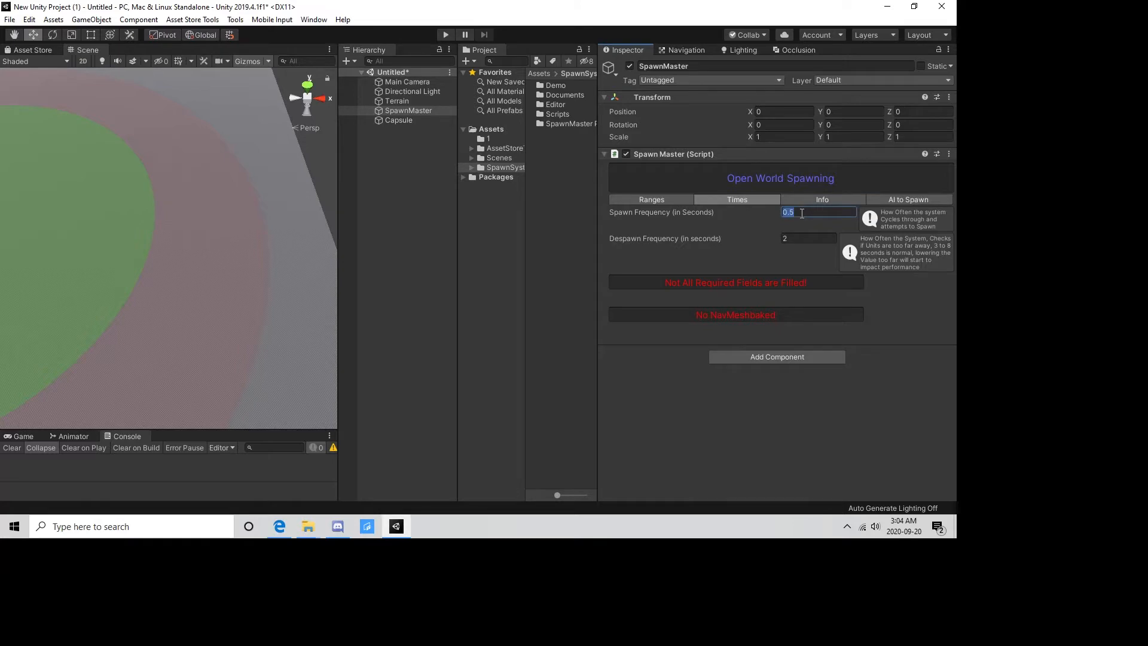
text(0.01)
click(819, 237)
Add one element to SpawnMaster's daytime enemy prefab list and look at the night-time list.
click(808, 197)
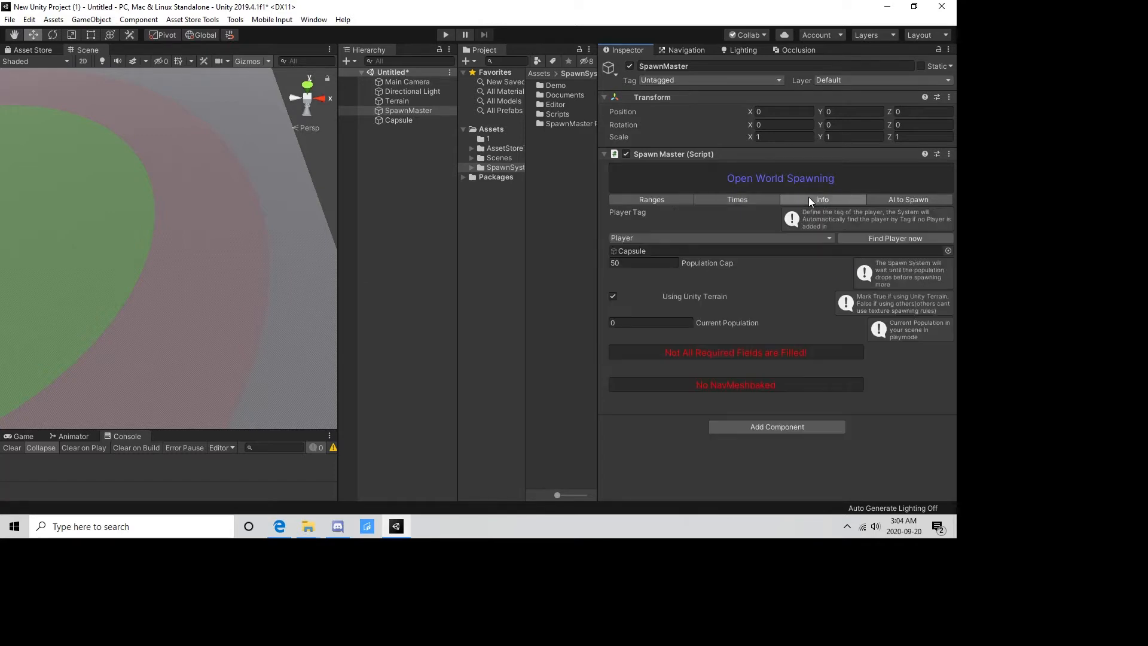
click(887, 200)
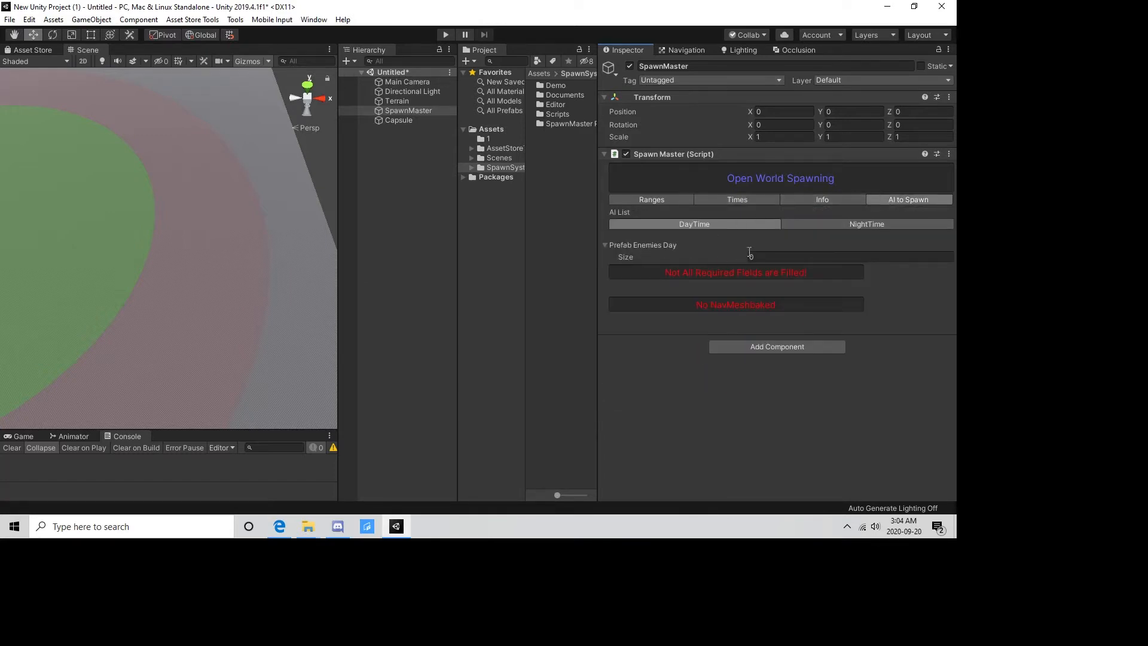
click(774, 255)
text(1)
key(Return)
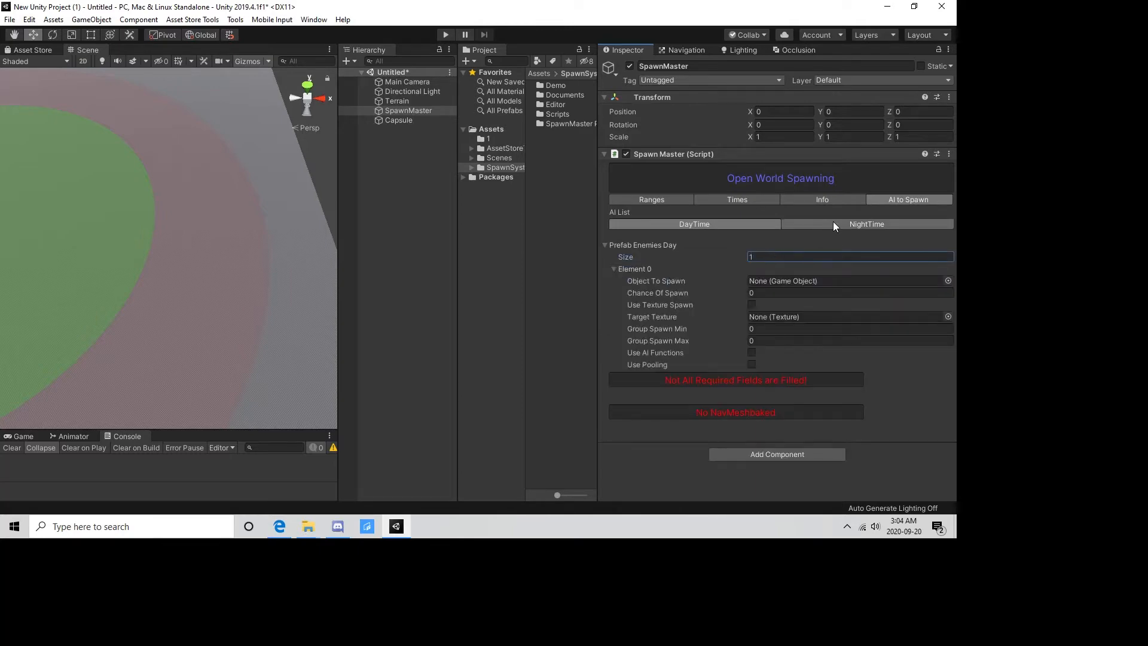
click(812, 226)
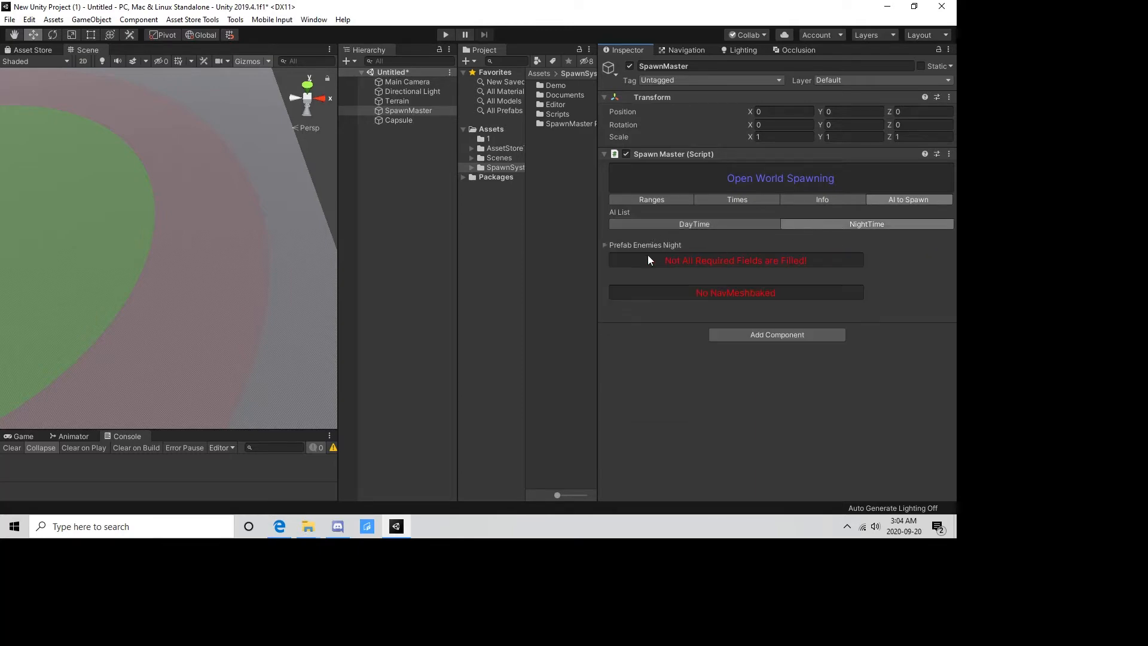
click(605, 245)
click(605, 246)
click(700, 225)
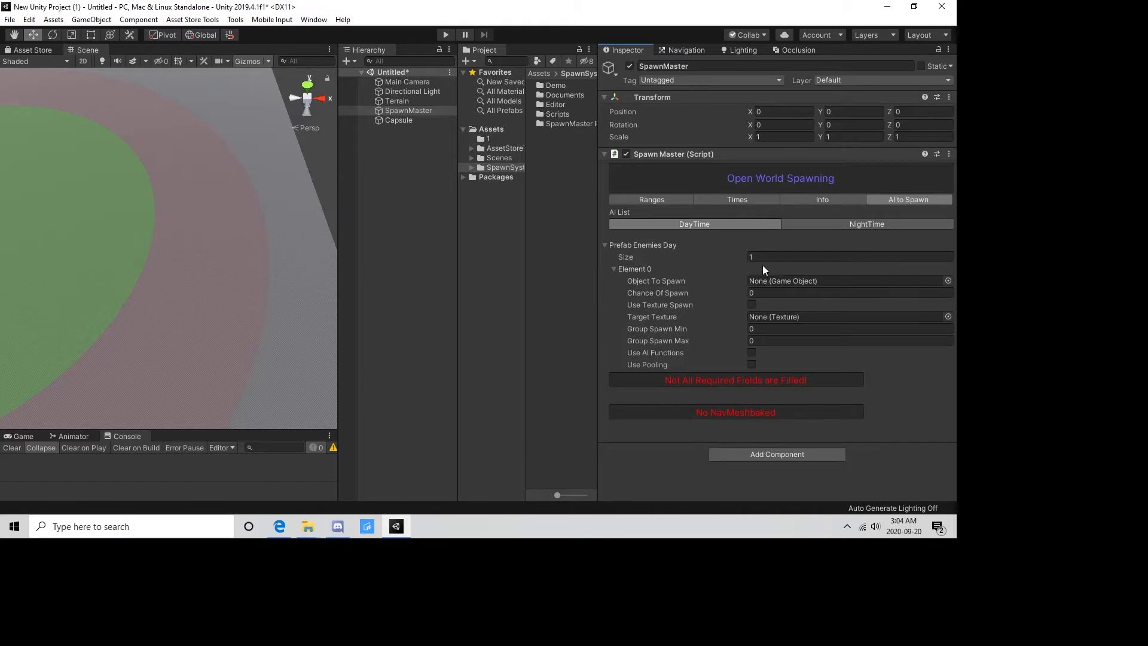
Assign the day1 prefab from SpawnSystem's Demo Prefabs folder as the object to spawn for daytime Element 0.
click(471, 169)
drag(524, 214, 386, 252)
drag(435, 291, 494, 281)
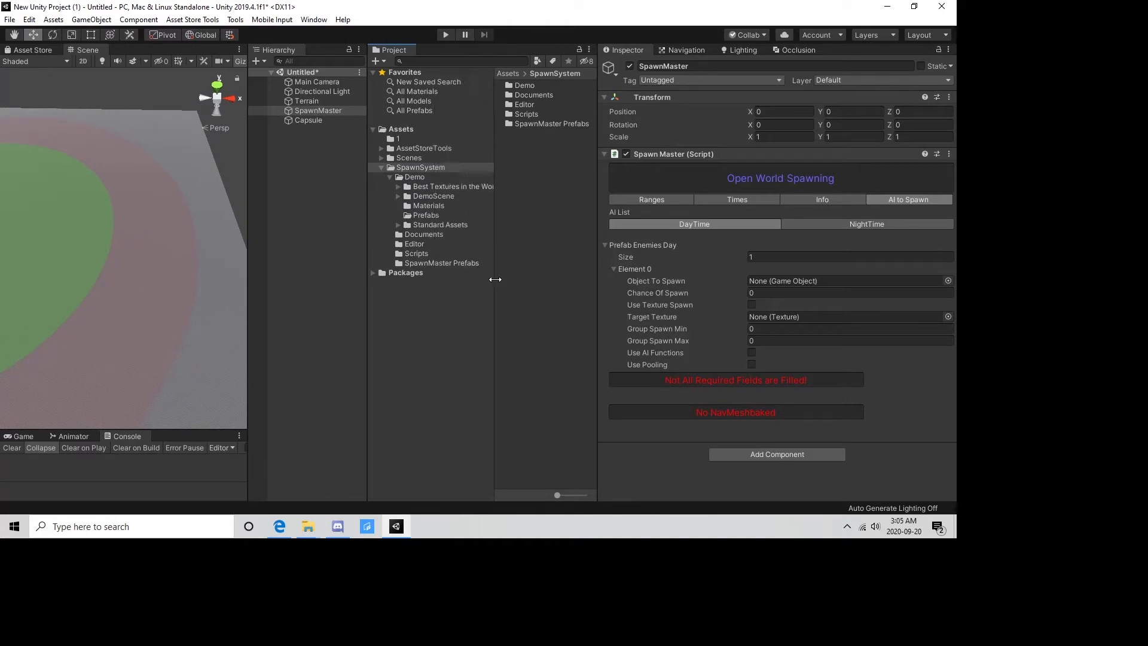
click(425, 215)
drag(519, 88, 774, 280)
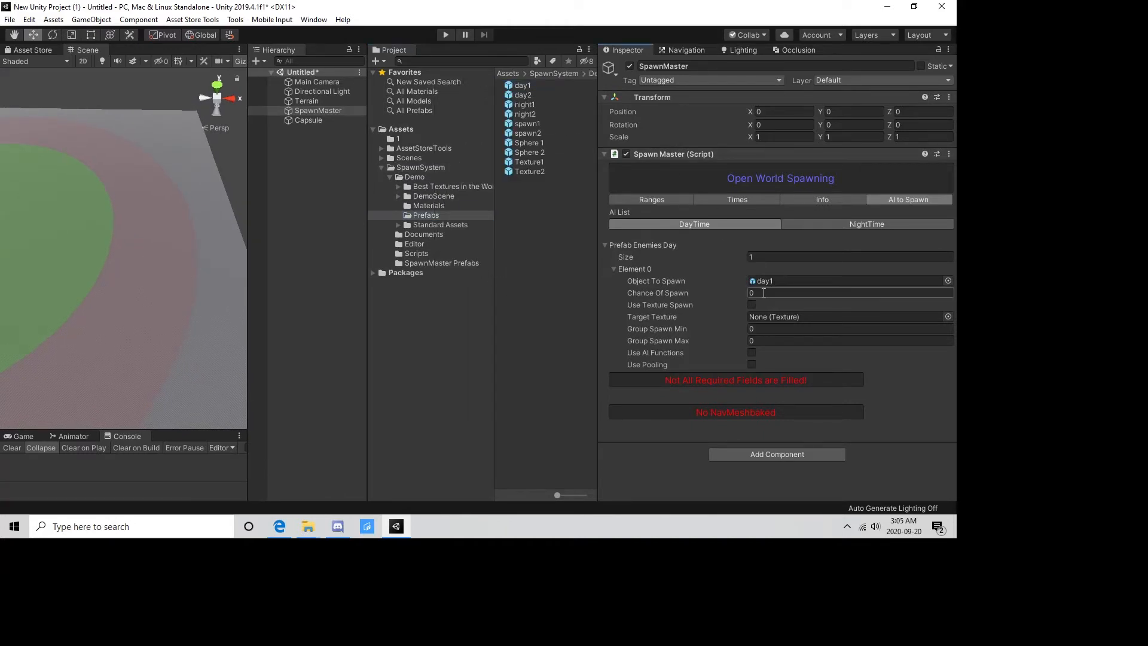
Add an empty entry to both the On Spawn and On Despawn events of the day1 prefab's AI Functions script.
click(524, 86)
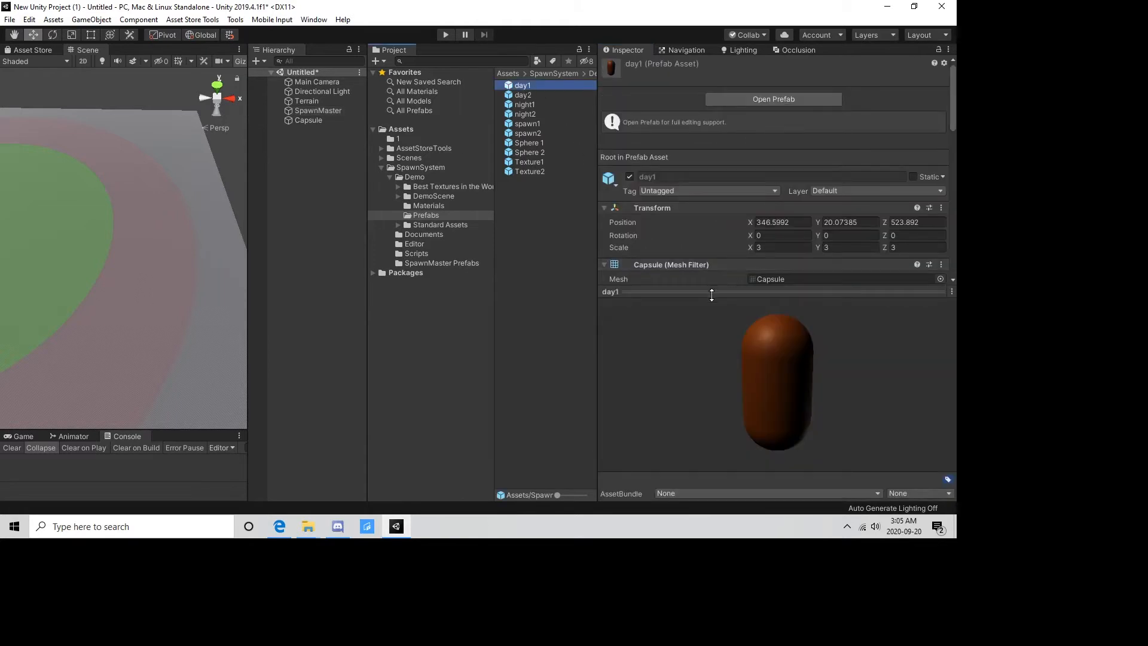
scroll(694, 300, down, 10)
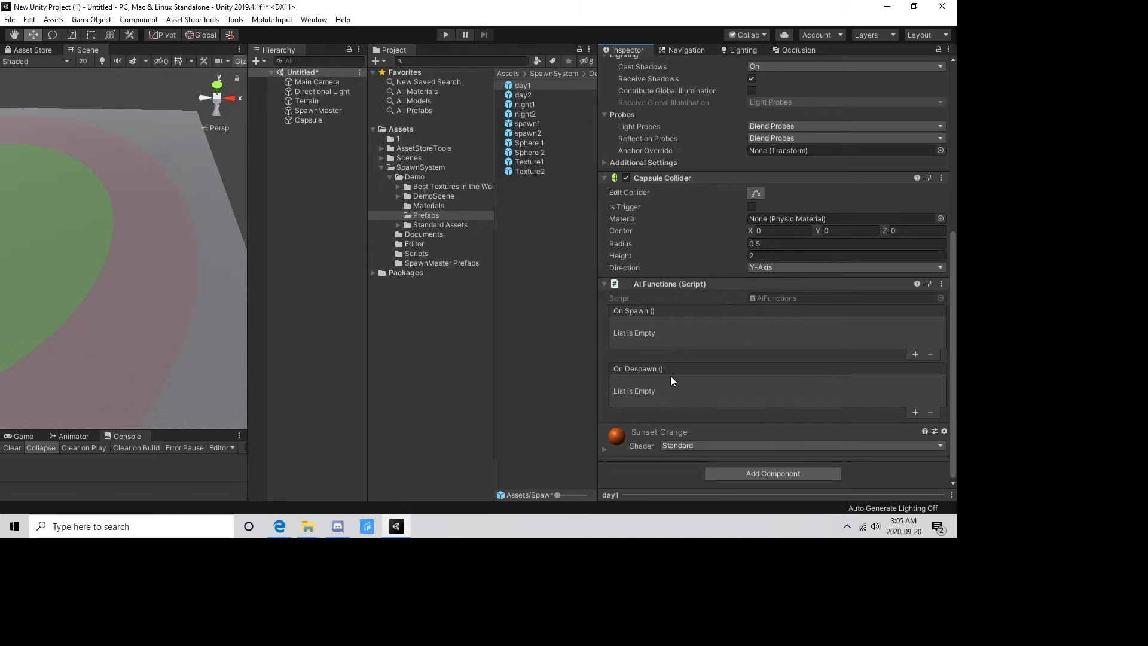
click(914, 354)
click(915, 412)
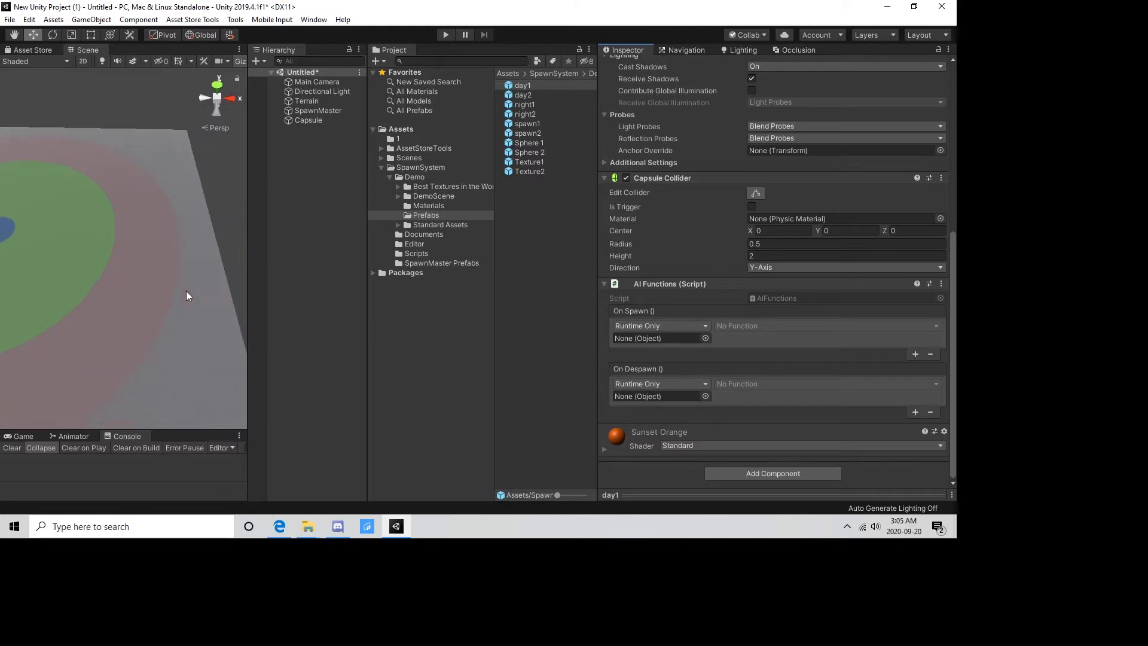
middle_drag(185, 290, 177, 280)
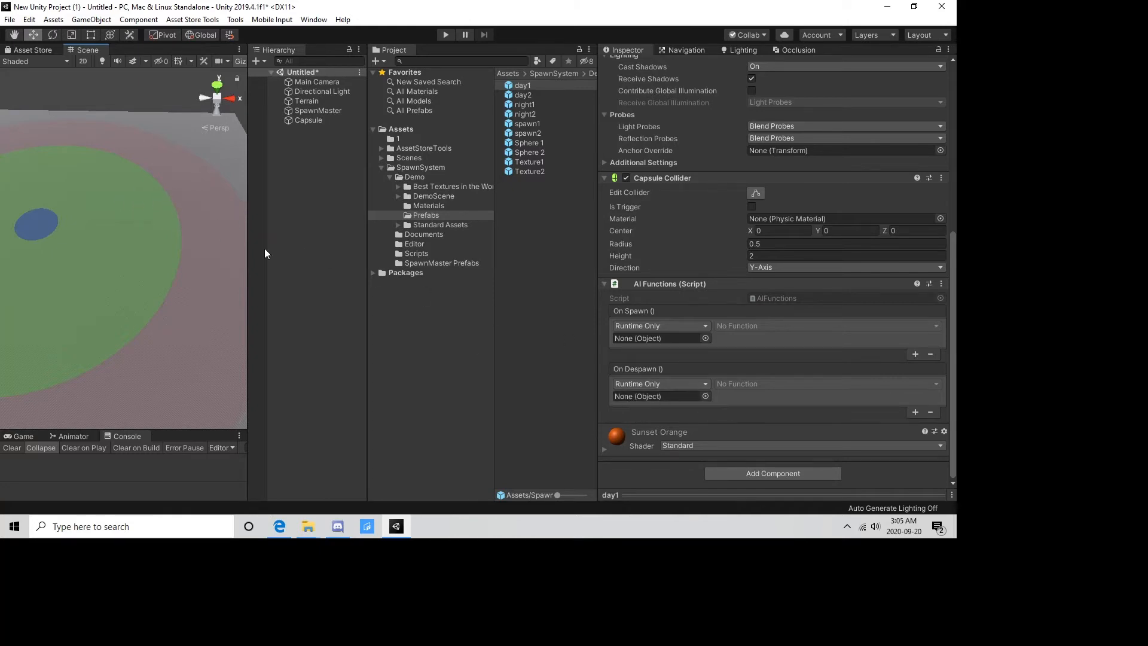
middle_drag(242, 253, 155, 217)
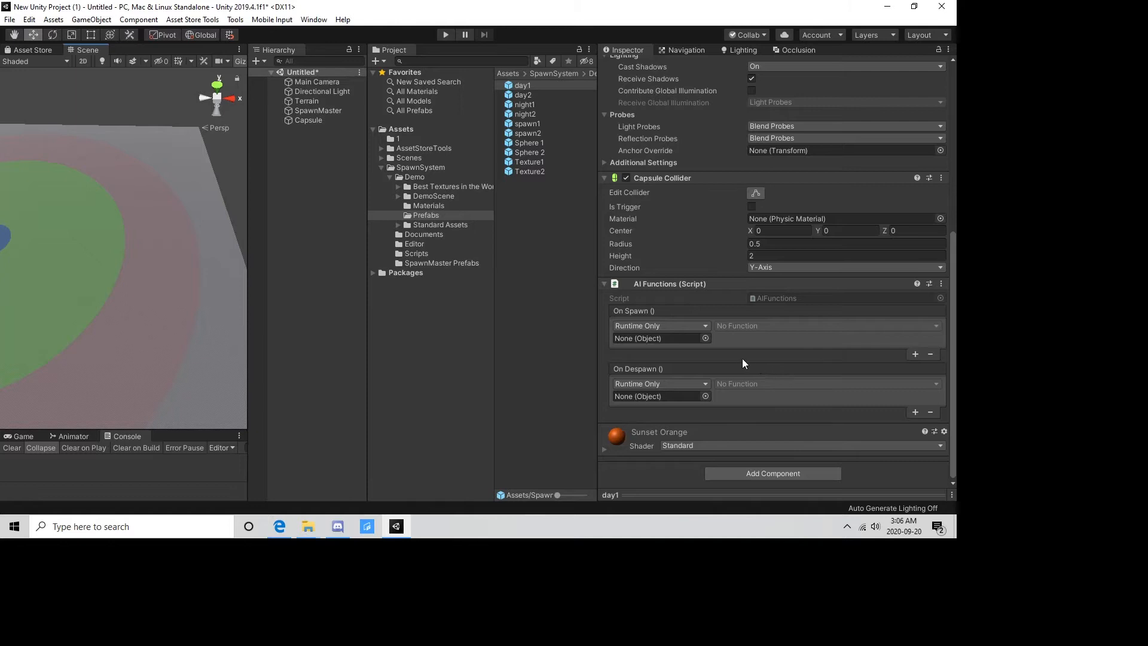
Remove the empty entries from the day1 prefab's On Spawn and On Despawn events.
click(930, 354)
click(930, 414)
scroll(706, 311, up, 5)
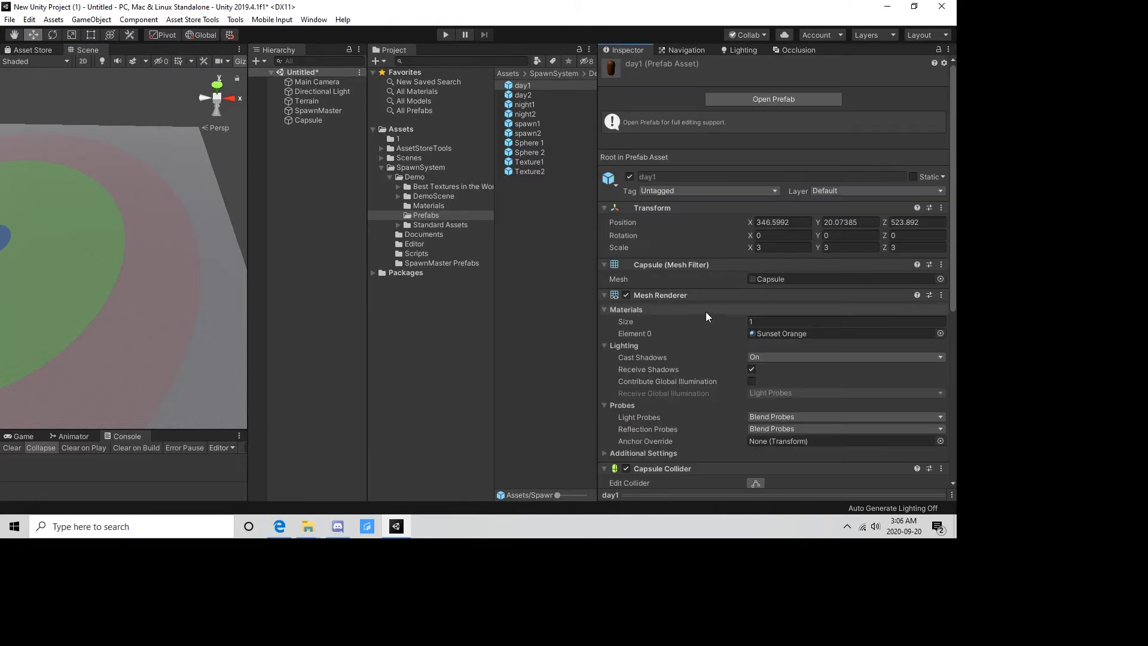
Set the daytime day1 entry's chance of spawn to 100, leave Use Texture Spawn off and turn on Use AI Functions.
click(302, 112)
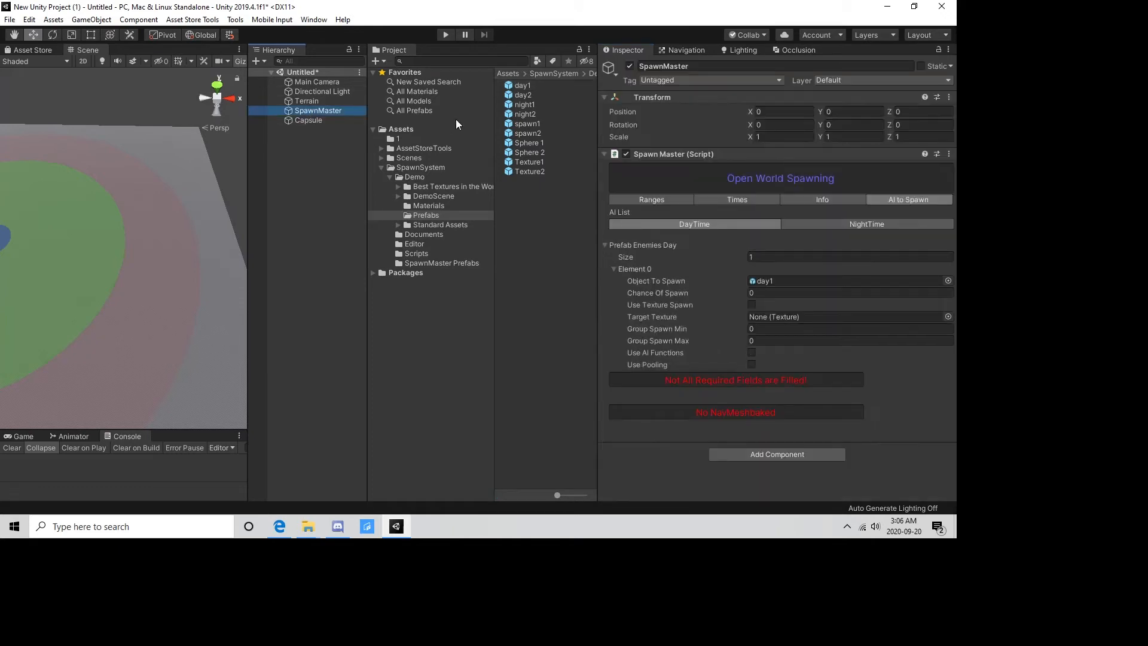
click(800, 292)
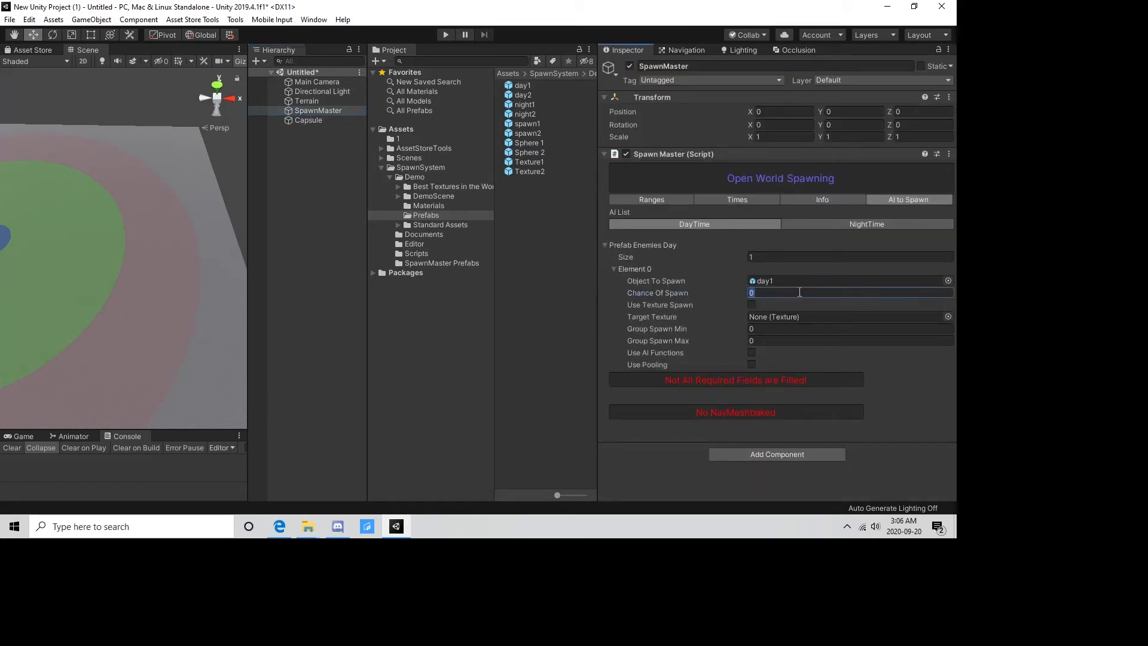
text(100)
middle_drag(150, 270, 219, 256)
drag(252, 276, 364, 274)
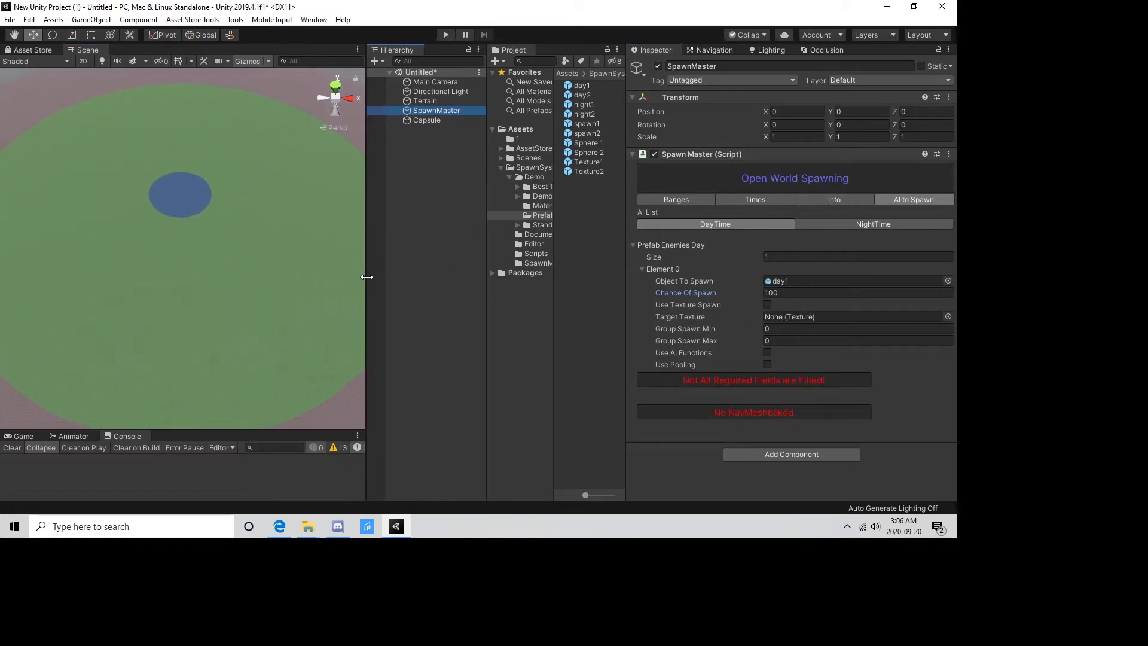
middle_drag(248, 263, 169, 286)
middle_drag(281, 295, 259, 276)
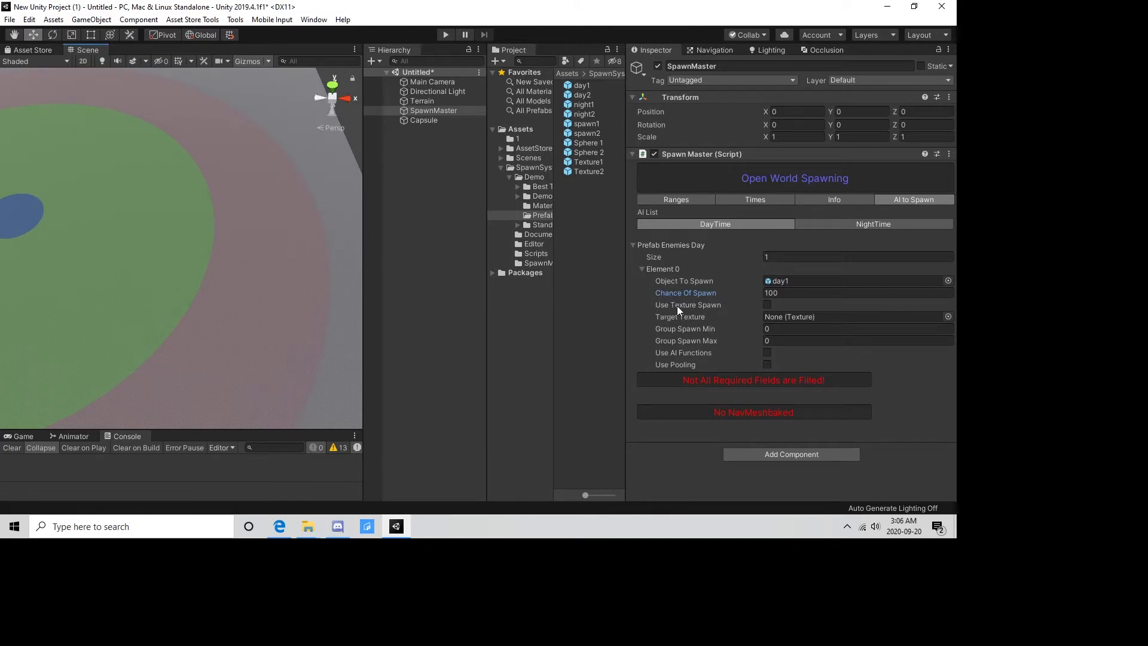
click(767, 304)
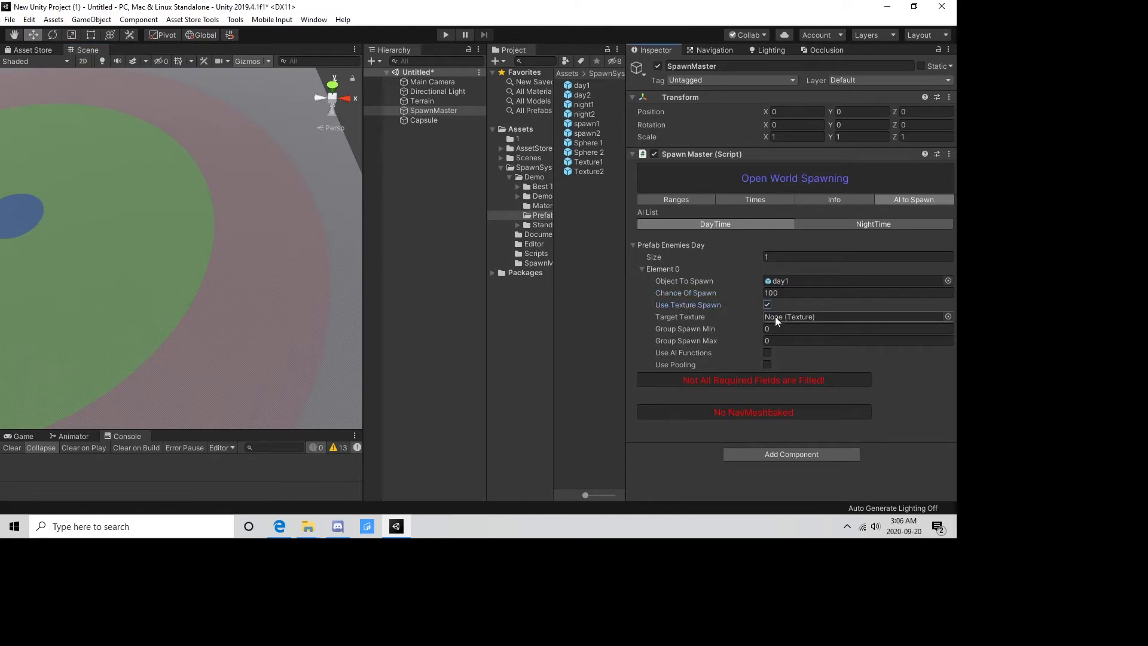
click(766, 305)
Bake the terrain's NavMesh with the existing agent settings, saving the scene as demo in the Assets folder.
click(706, 50)
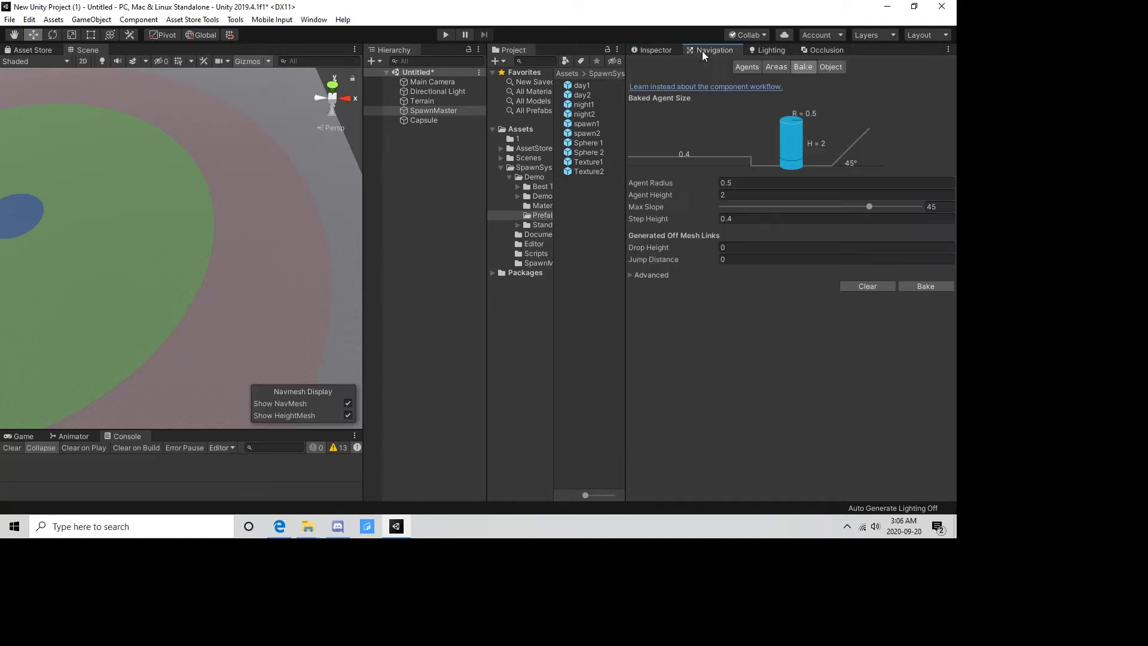
click(919, 286)
click(511, 286)
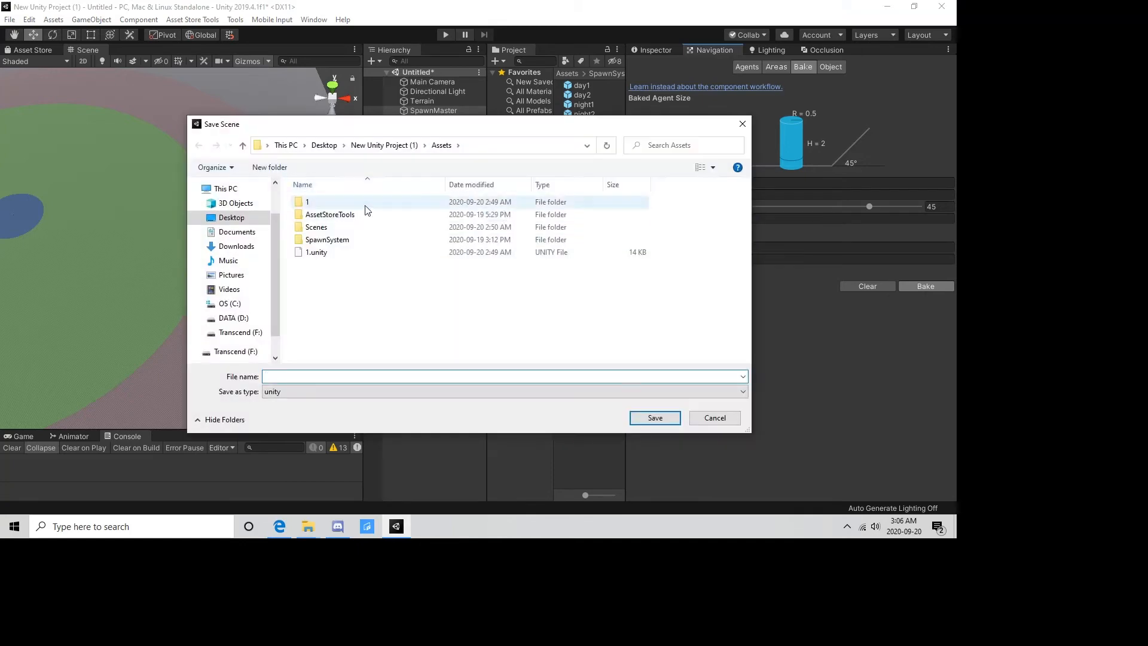
click(333, 203)
click(309, 377)
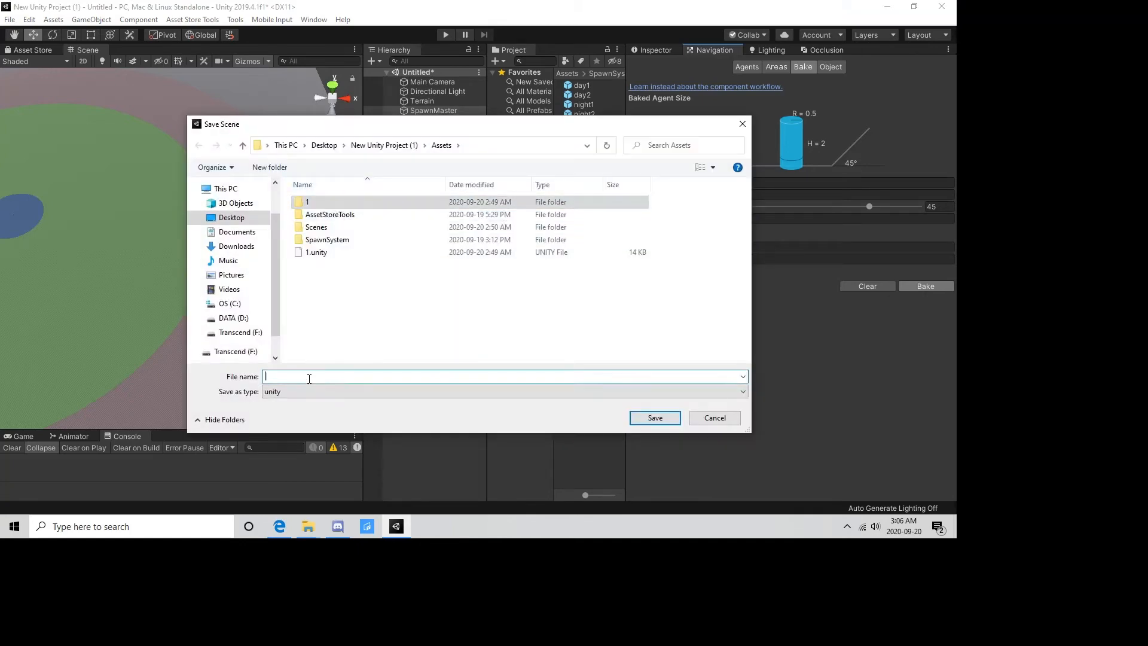
text(demo)
key(Return)
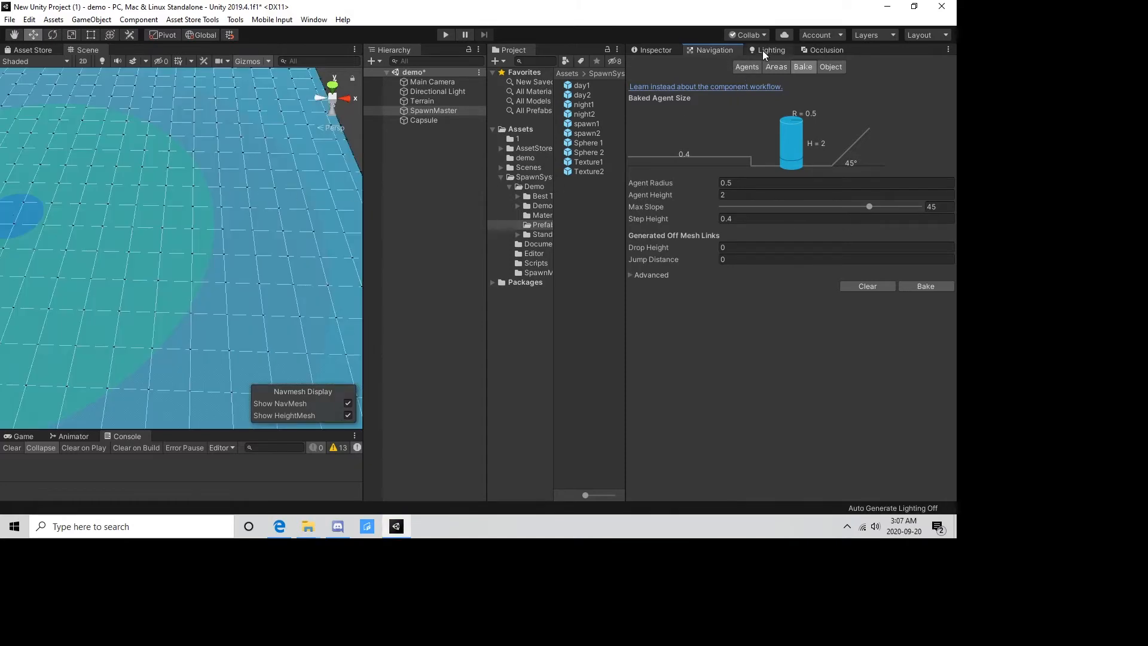
Review SpawnMaster's info, range and time settings, and run the scene to watch the day1 units spawn around the player.
click(657, 49)
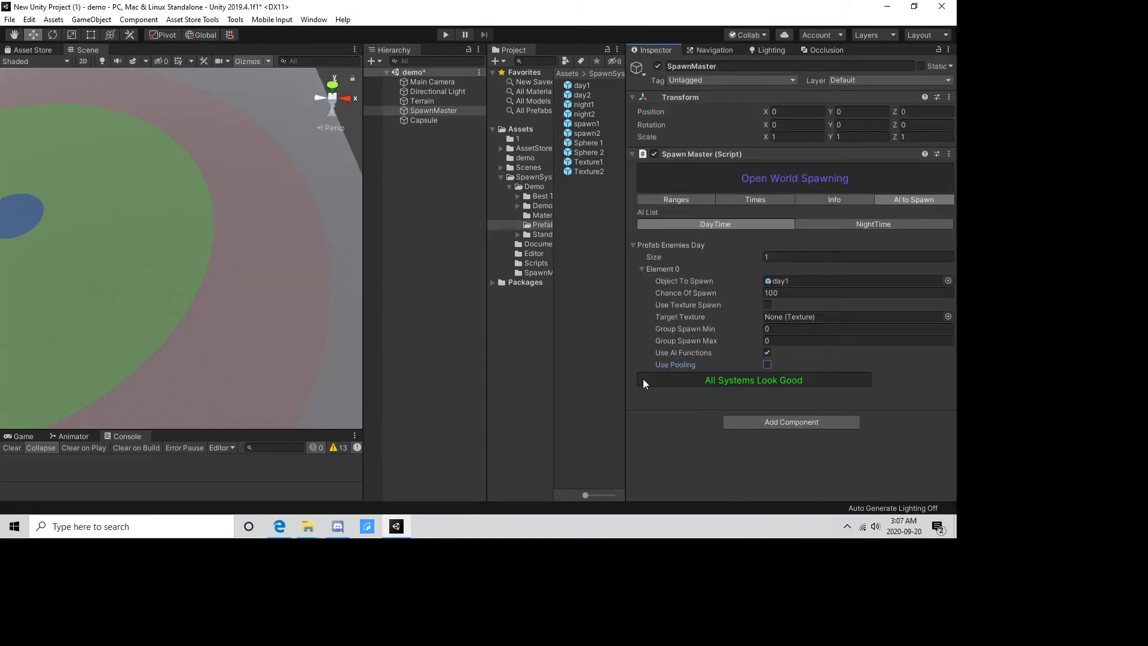
click(818, 197)
click(726, 199)
click(687, 202)
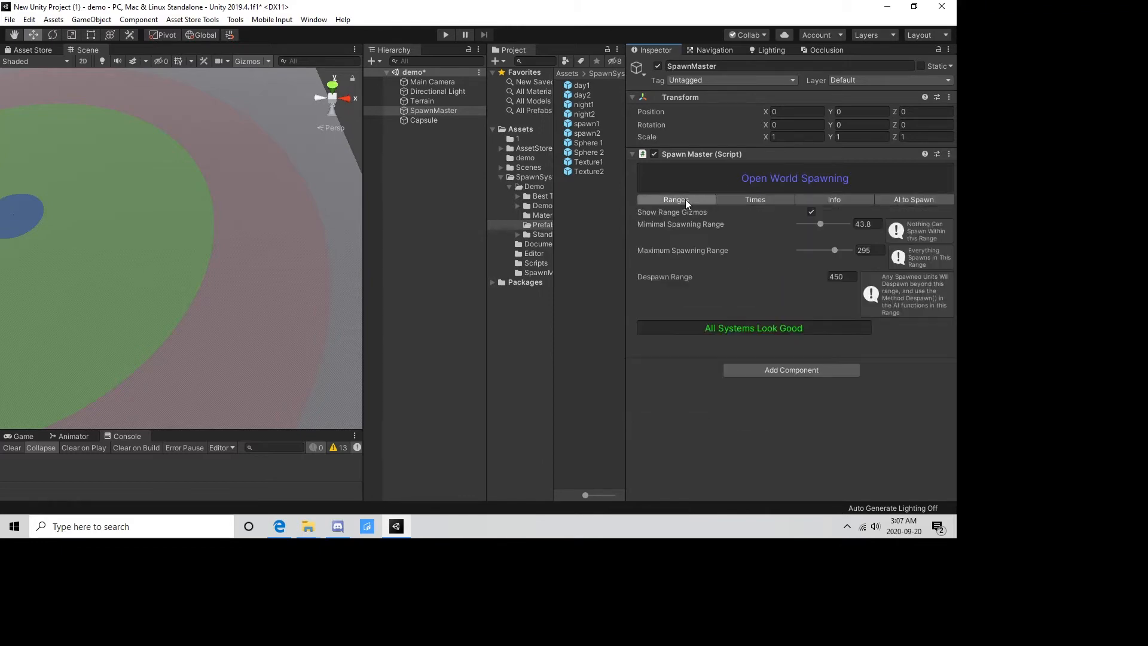
click(771, 201)
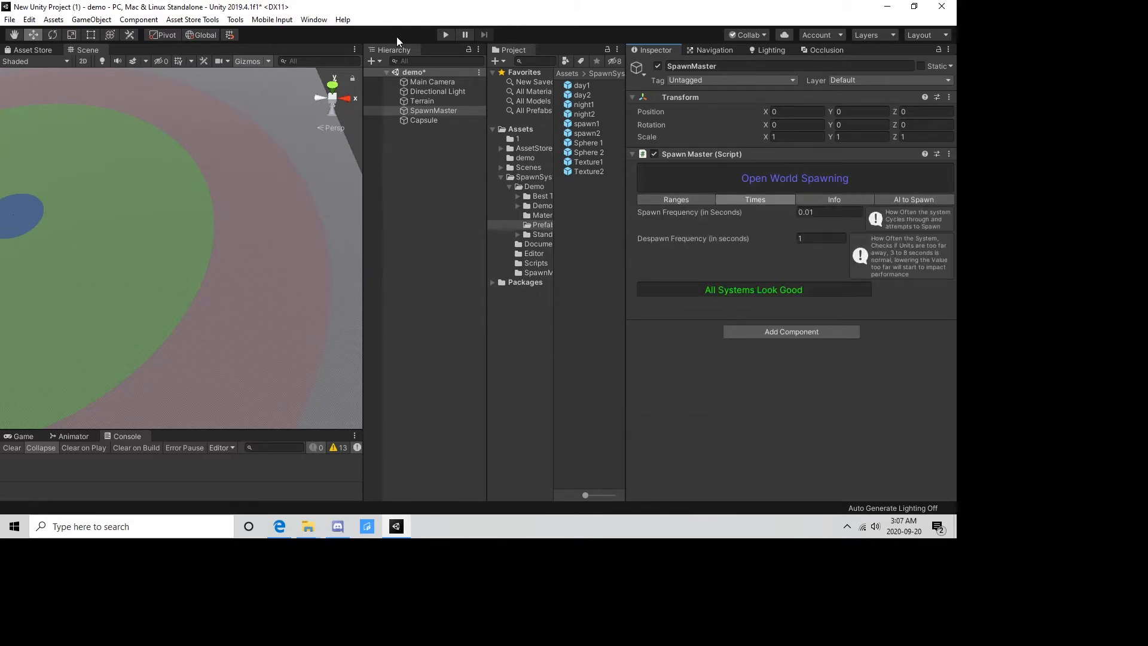
click(445, 34)
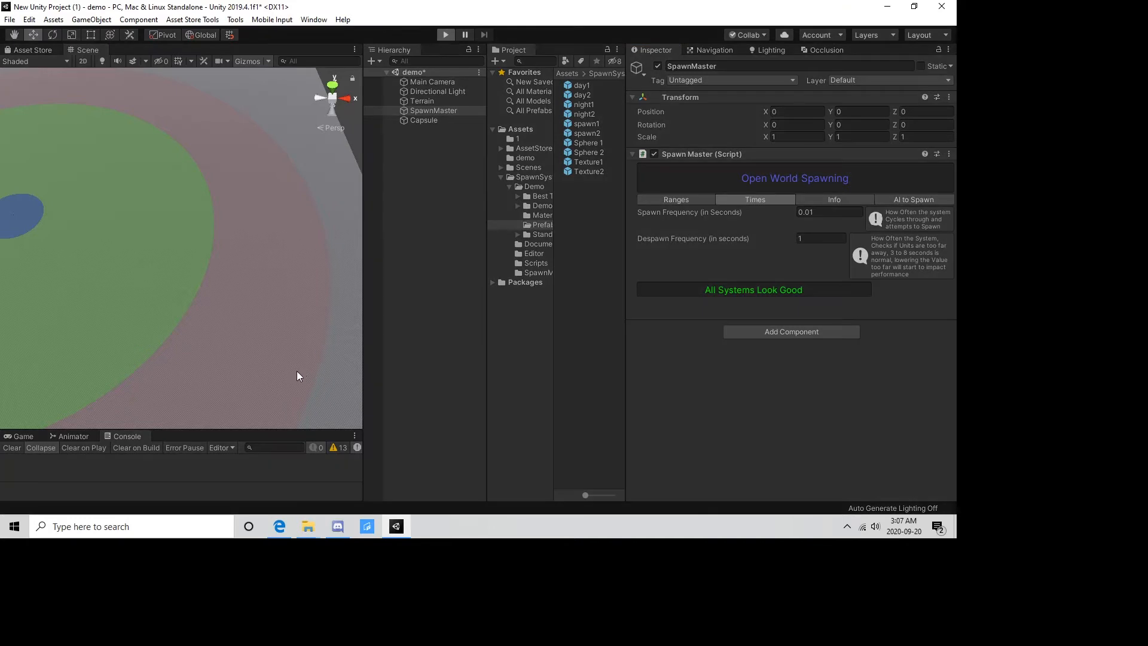
scroll(137, 271, down, 5)
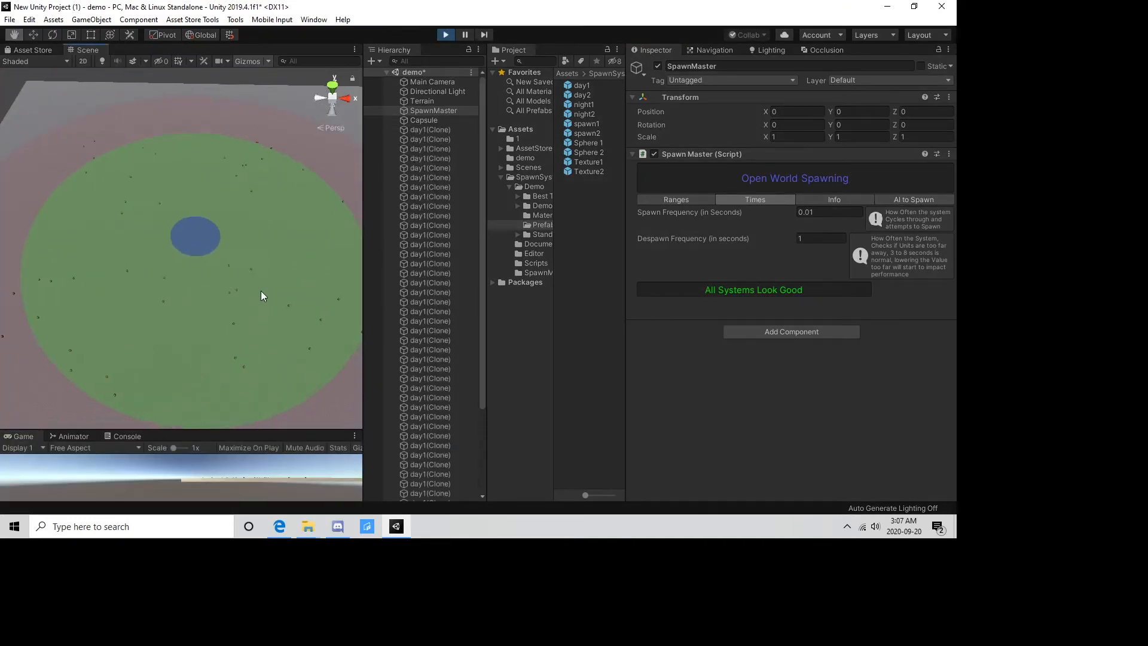
scroll(257, 293, down, 2)
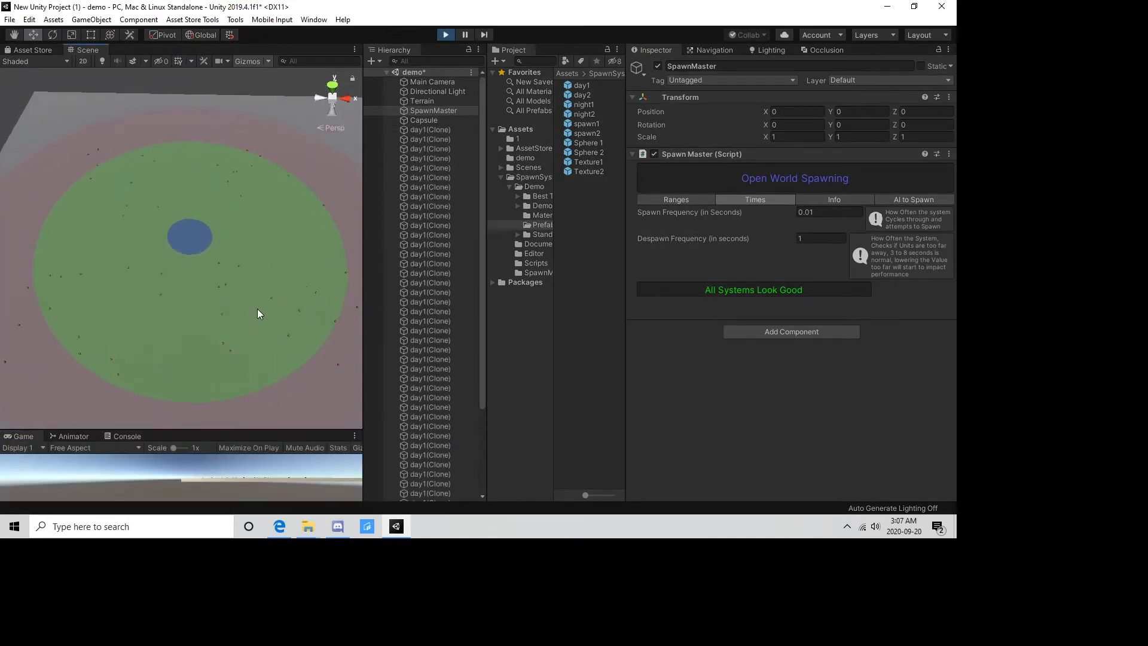
Move the player capsule to about X 709, Z 454 while the scene is running to test despawning.
click(428, 119)
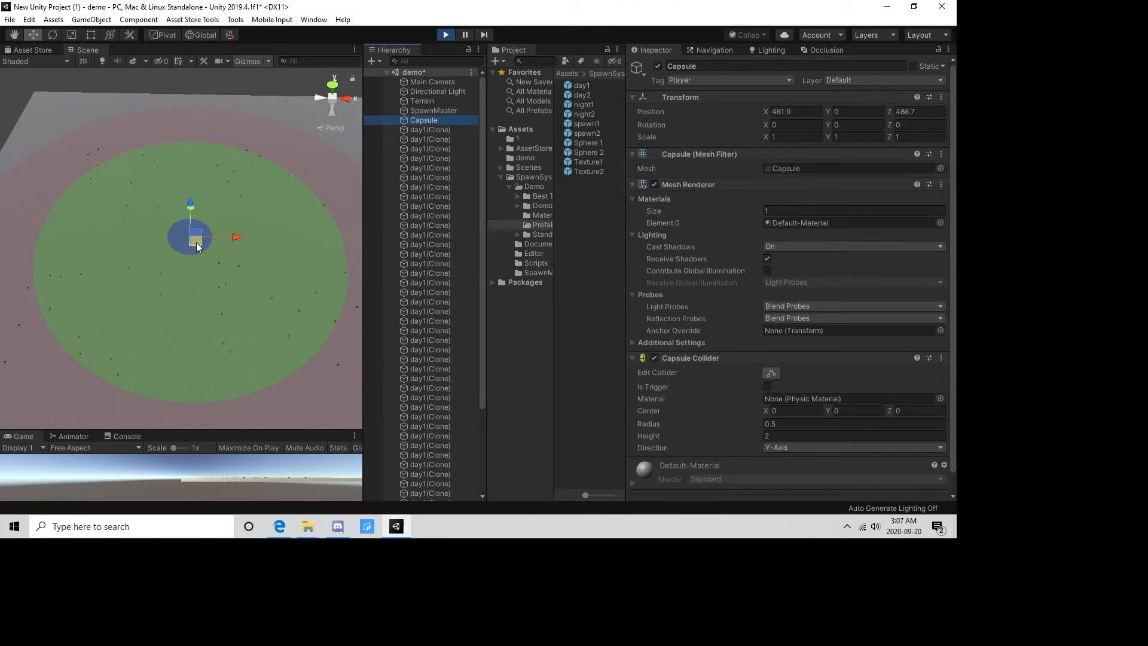
drag(196, 242, 328, 257)
scroll(177, 264, down, 2)
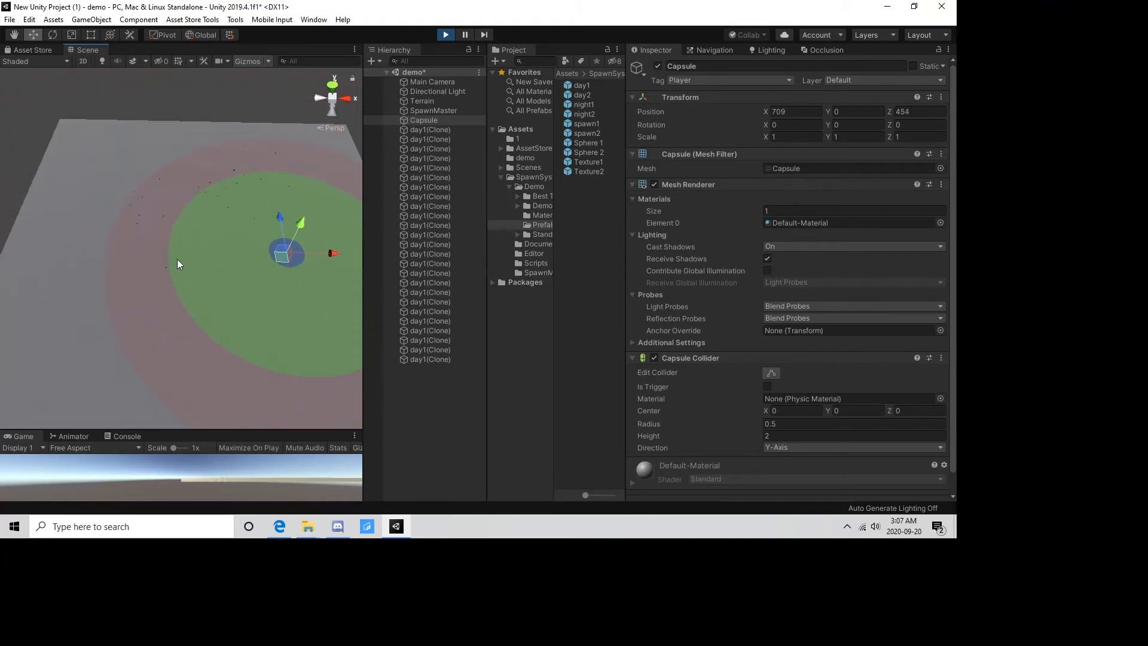
Move the player capsule to about X 531, Z 557 in the running scene to test respawning, and stop the run.
right_drag(177, 259, 264, 291)
mouse_move(193, 156)
mouse_down()
mouse_move(274, 215)
mouse_move(275, 267)
mouse_move(116, 312)
mouse_move(69, 185)
mouse_move(110, 151)
mouse_up()
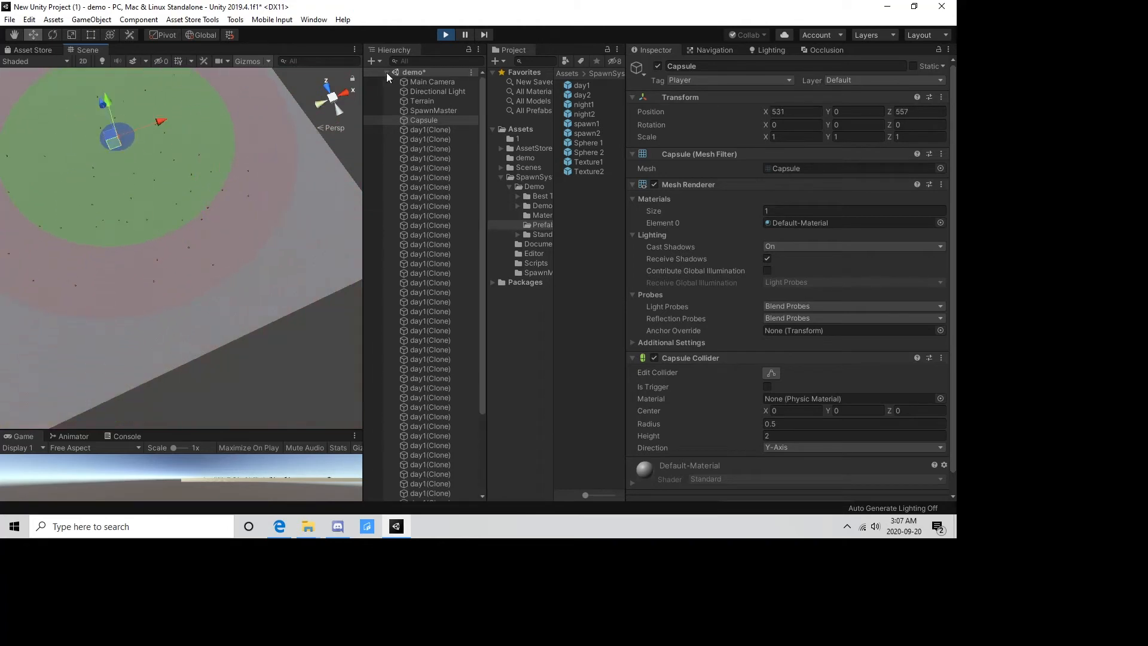
click(445, 35)
Turn on Use Pooling for SpawnMaster's daytime day1 entry.
click(436, 112)
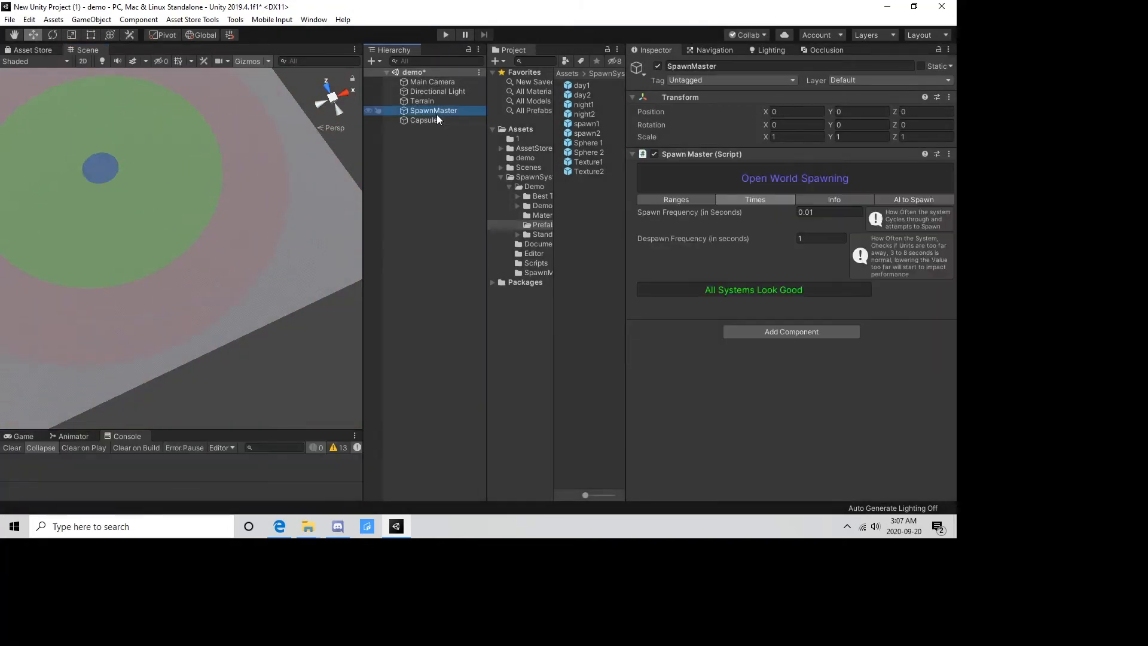
click(884, 202)
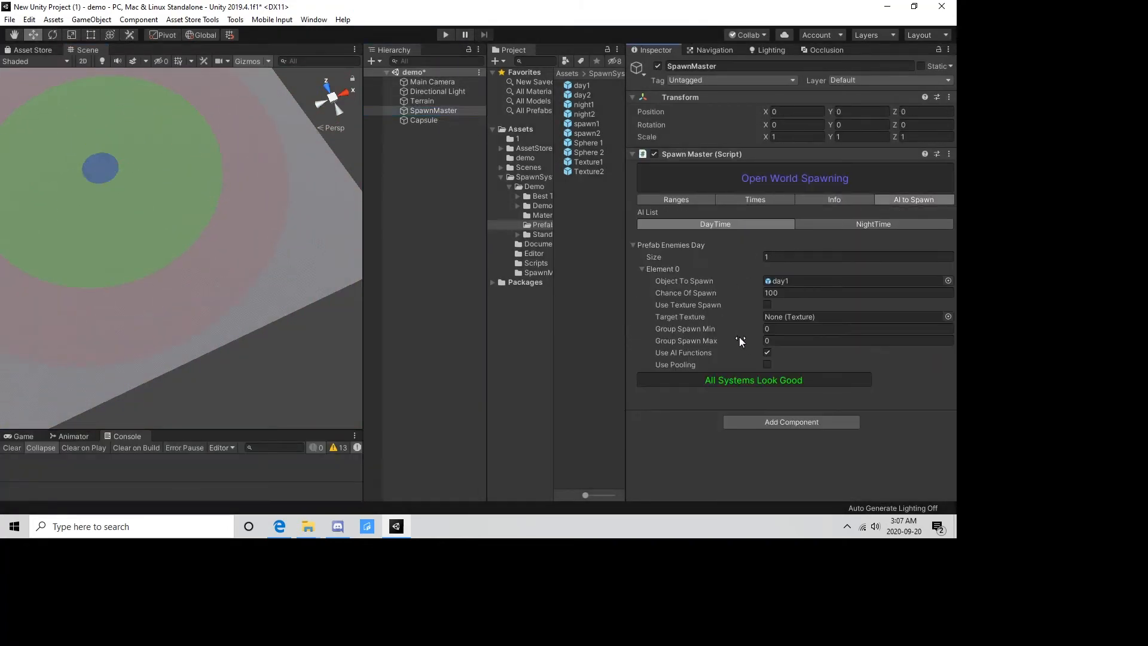
click(767, 364)
Run the scene with pooling on and move the player capsule to about X 290, Z 330.
alt+drag(328, 216, 199, 181)
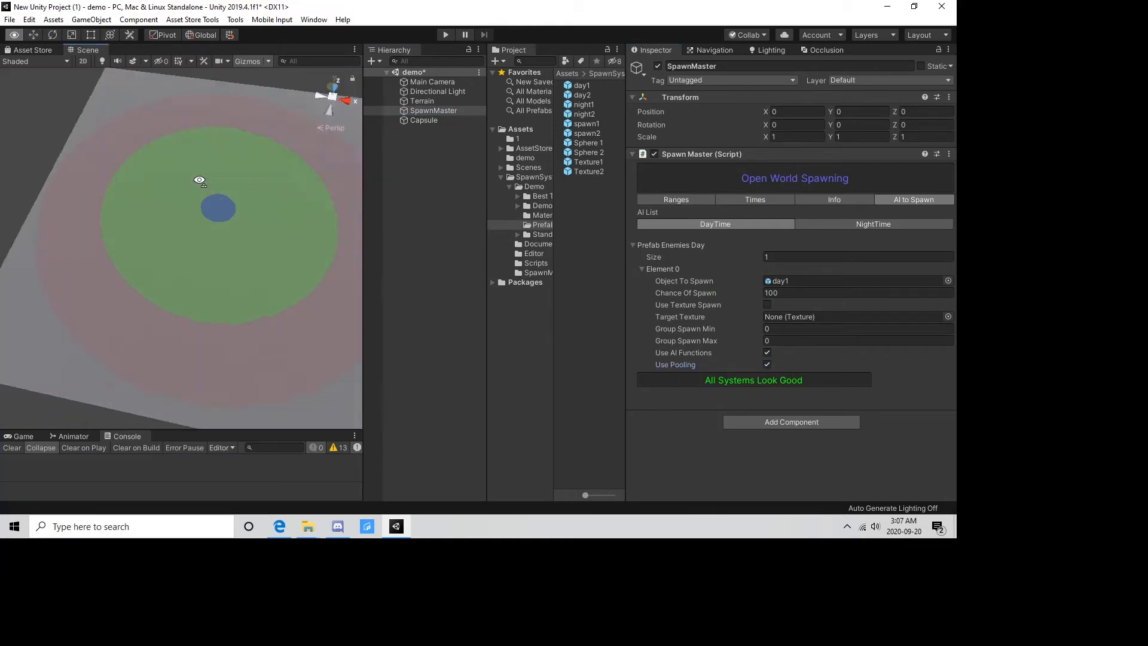
scroll(199, 180, down, 5)
drag(363, 264, 529, 276)
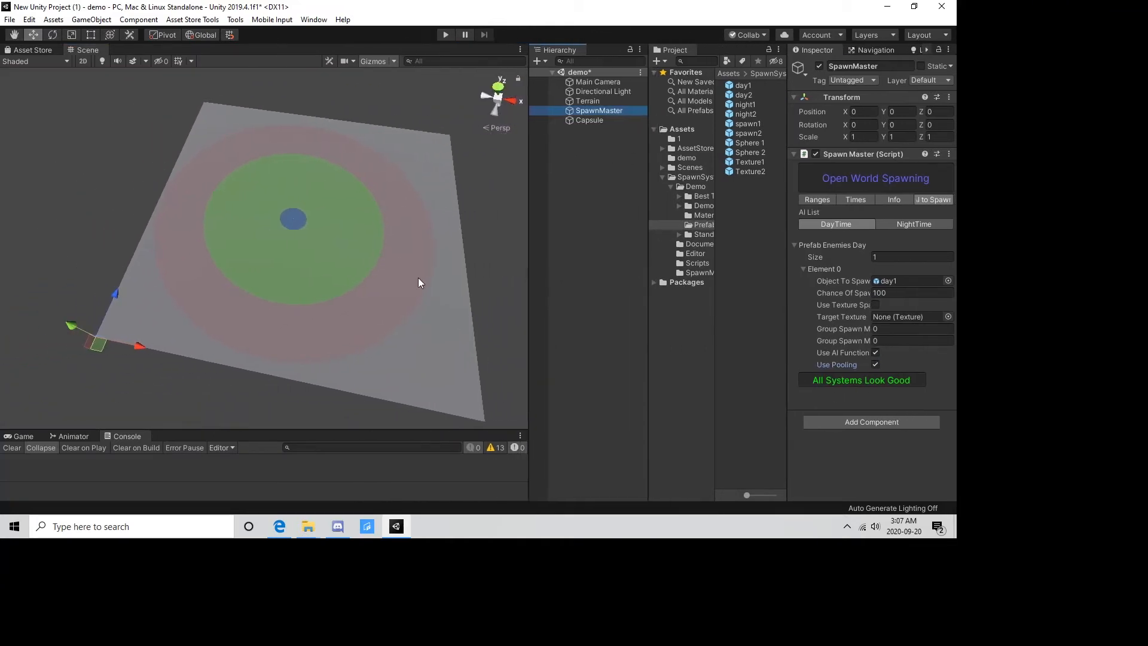
alt+drag(420, 282, 360, 283)
click(450, 33)
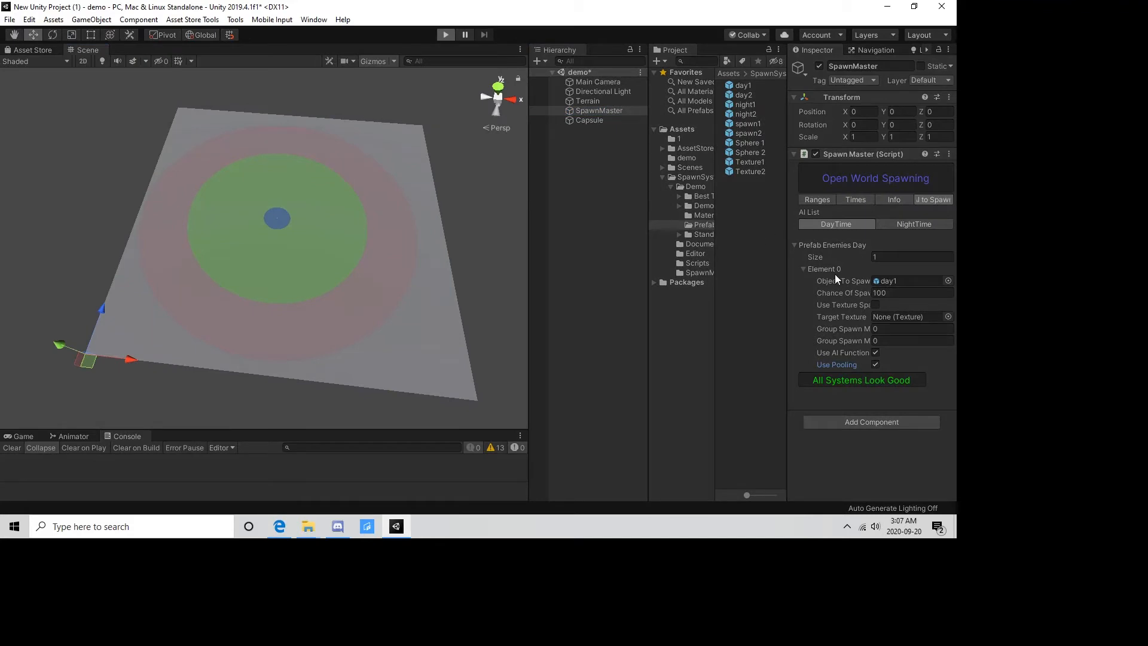
click(590, 120)
drag(280, 227, 223, 264)
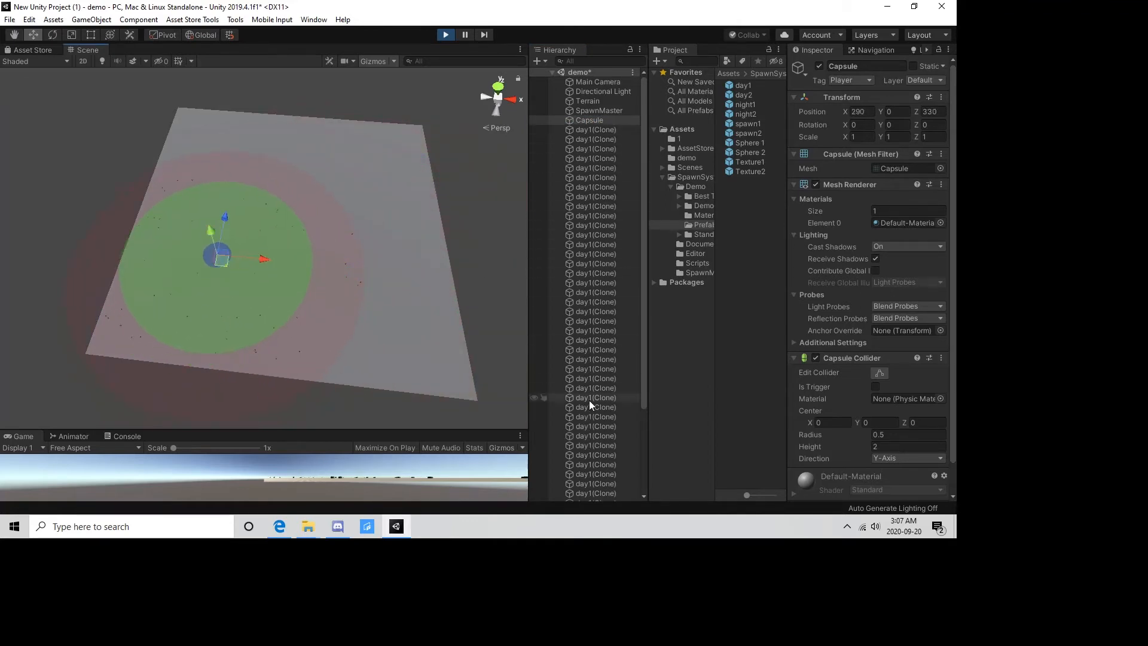
Move the capsule back to about X 502, Z 520 to watch pooled units being reused, and stop the scene.
scroll(413, 282, down, 2)
drag(235, 264, 292, 226)
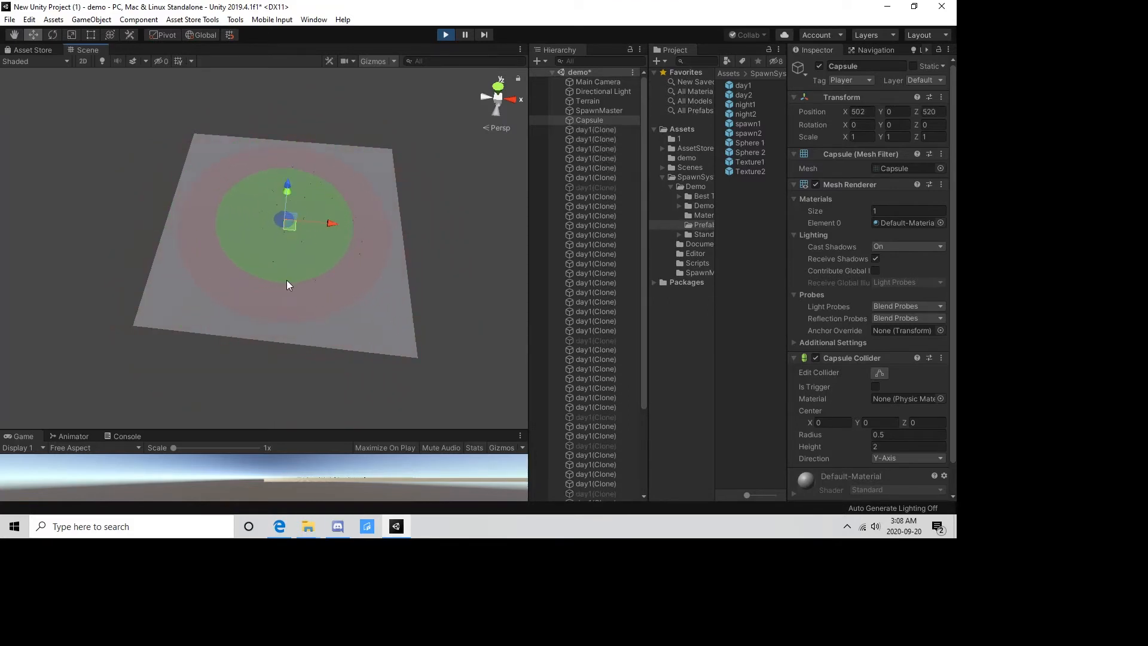
scroll(286, 278, up, 5)
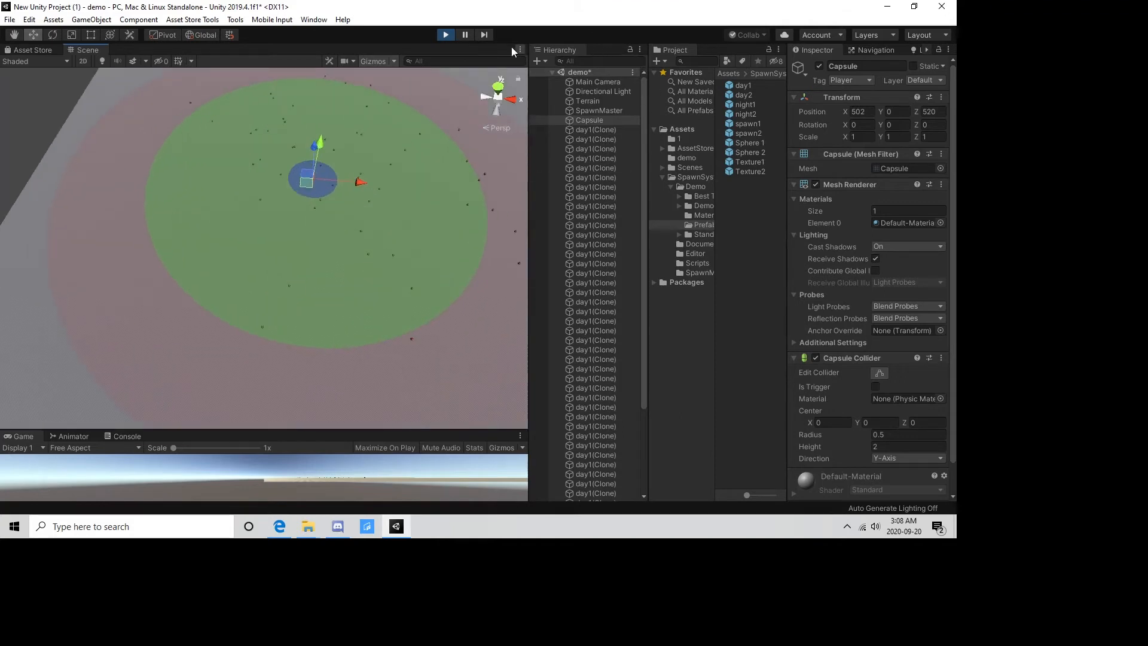
click(446, 35)
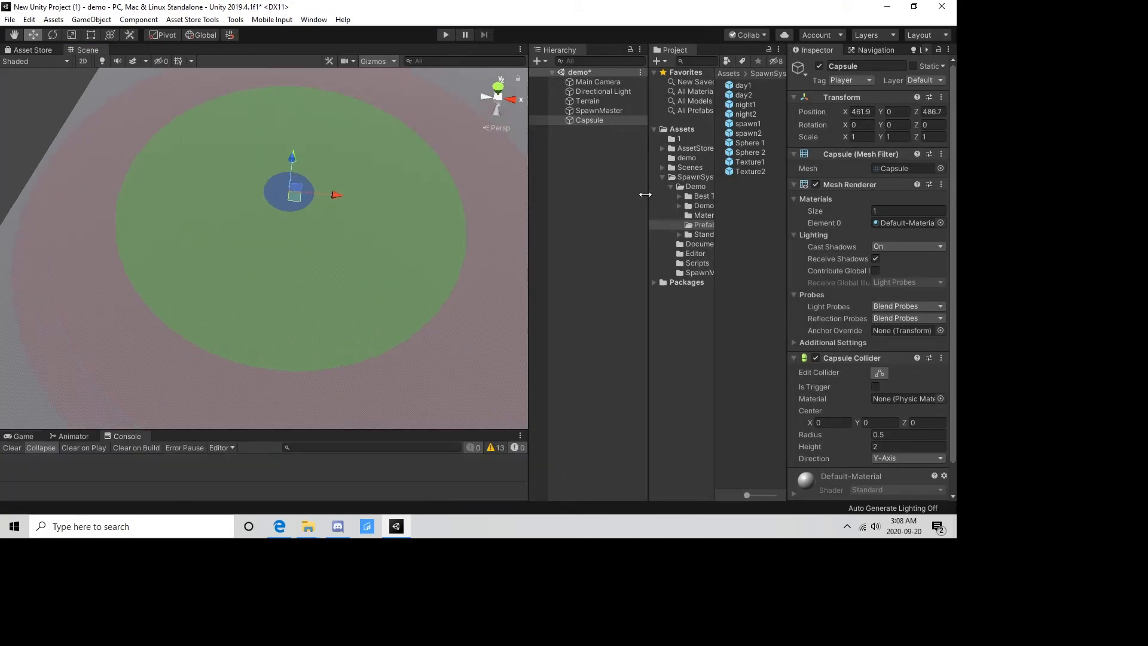
Set the size of SpawnMaster's Prefab Enemies Day list to 2 and assign the day2 prefab to the second element.
click(598, 120)
drag(648, 215, 537, 220)
click(491, 110)
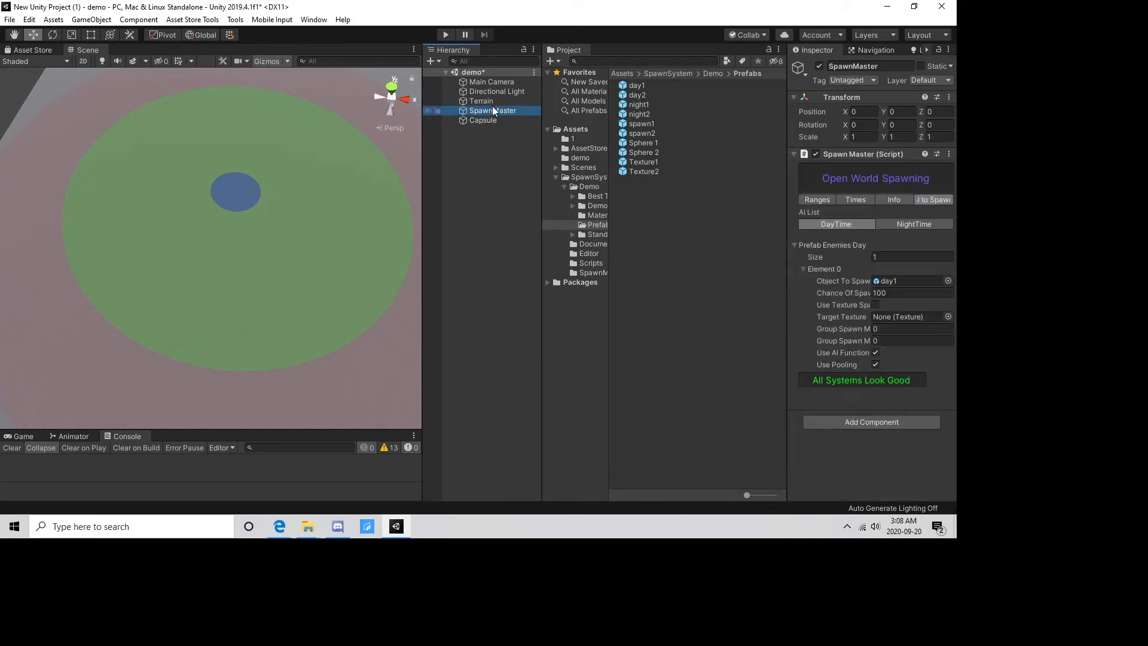
drag(787, 251, 687, 259)
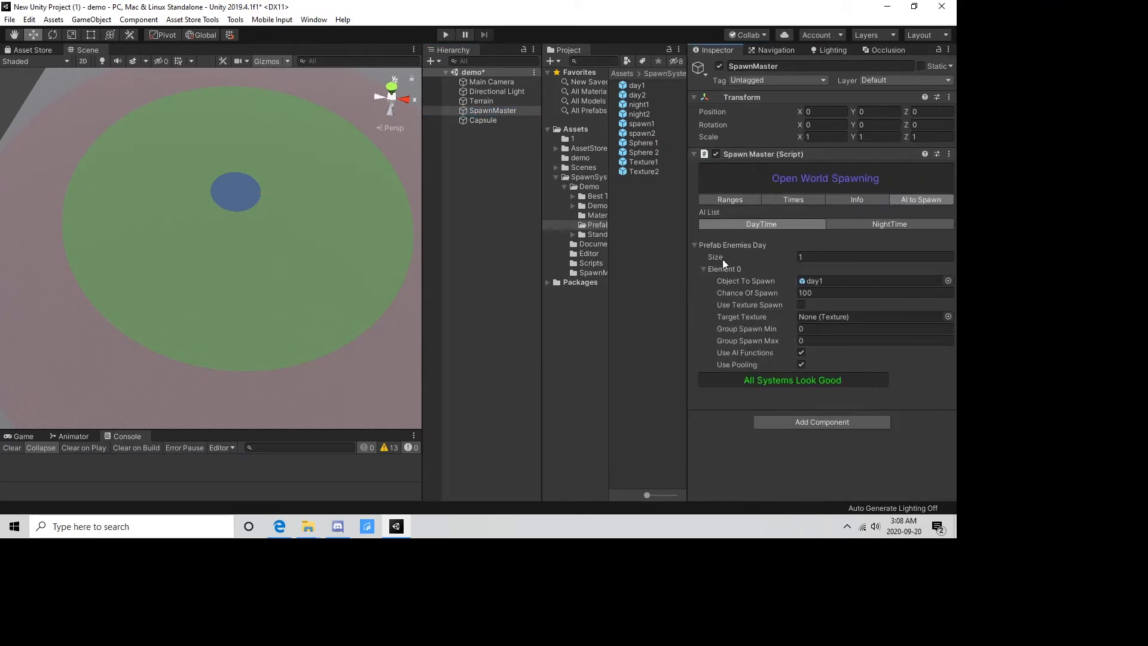
click(815, 257)
text(2)
key(Return)
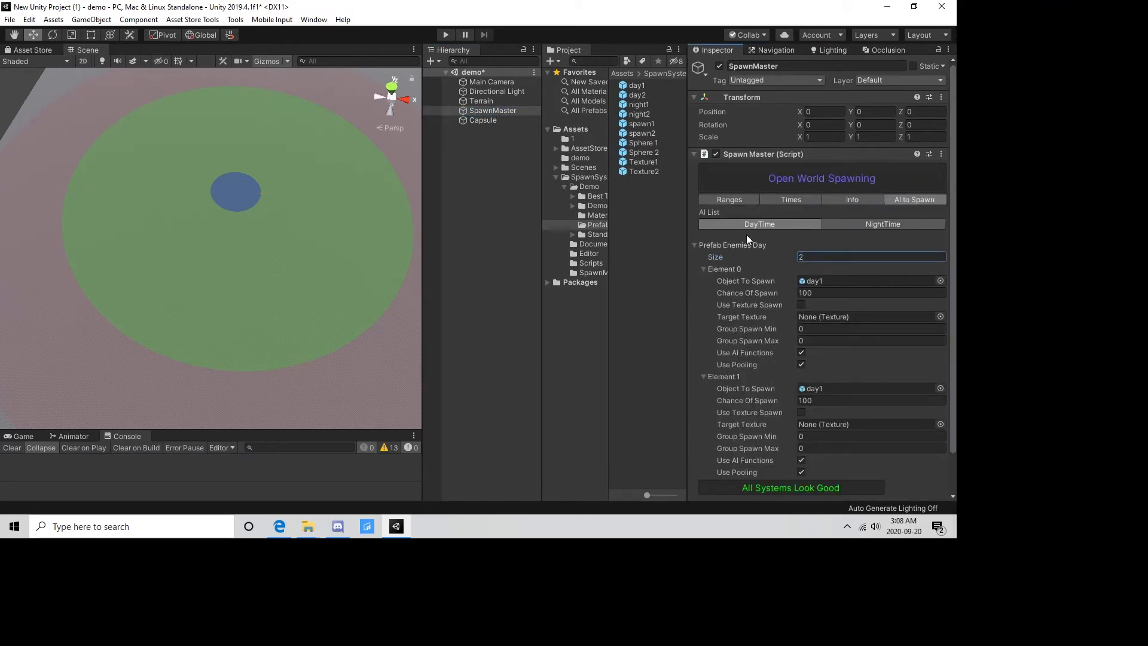
drag(628, 95, 834, 389)
Set the chance of spawn to 50 for both the day1 and day2 entries.
click(825, 293)
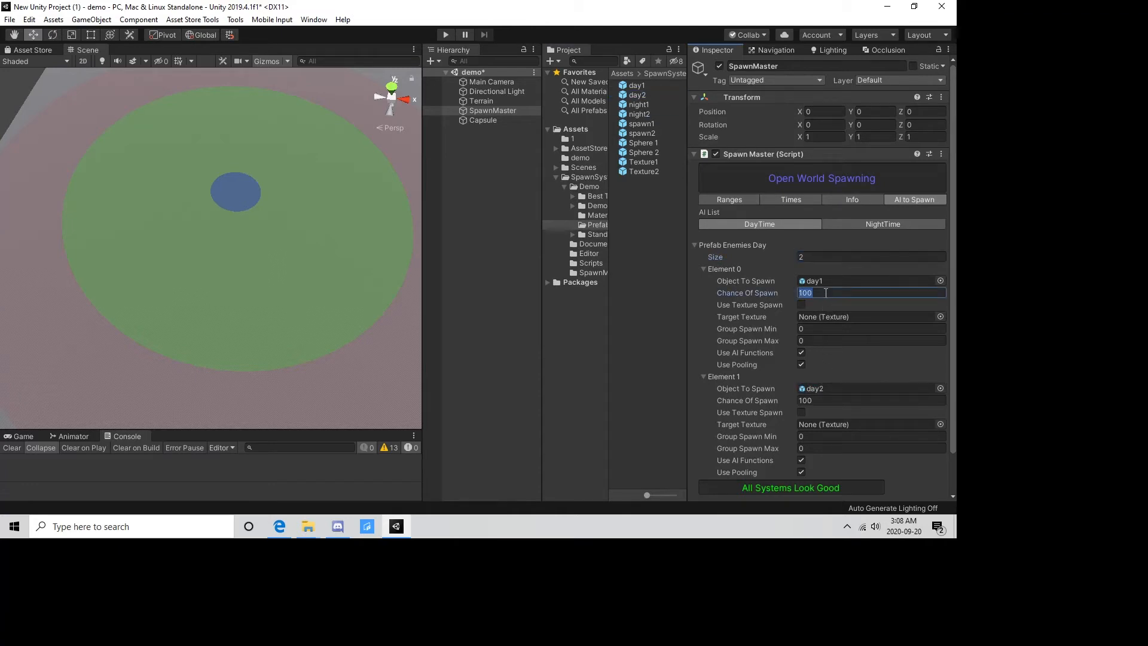
text(50)
click(830, 400)
text(50)
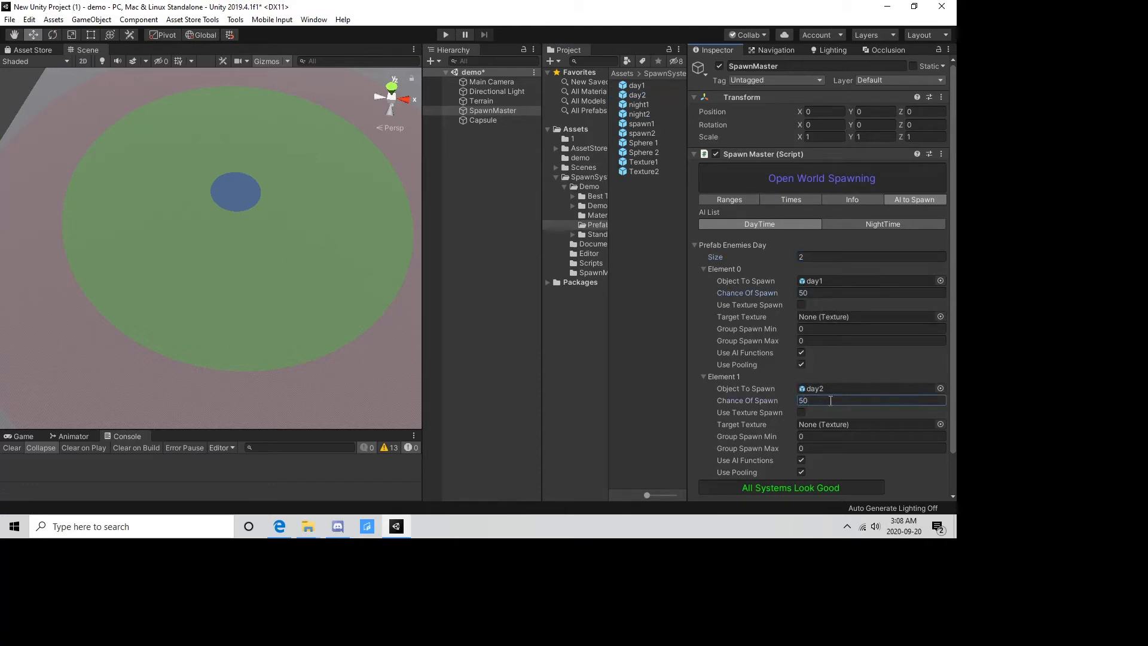
Run the scene, inspect the mix of day1 and day2 units around the capsule up close, and stop the run.
click(446, 35)
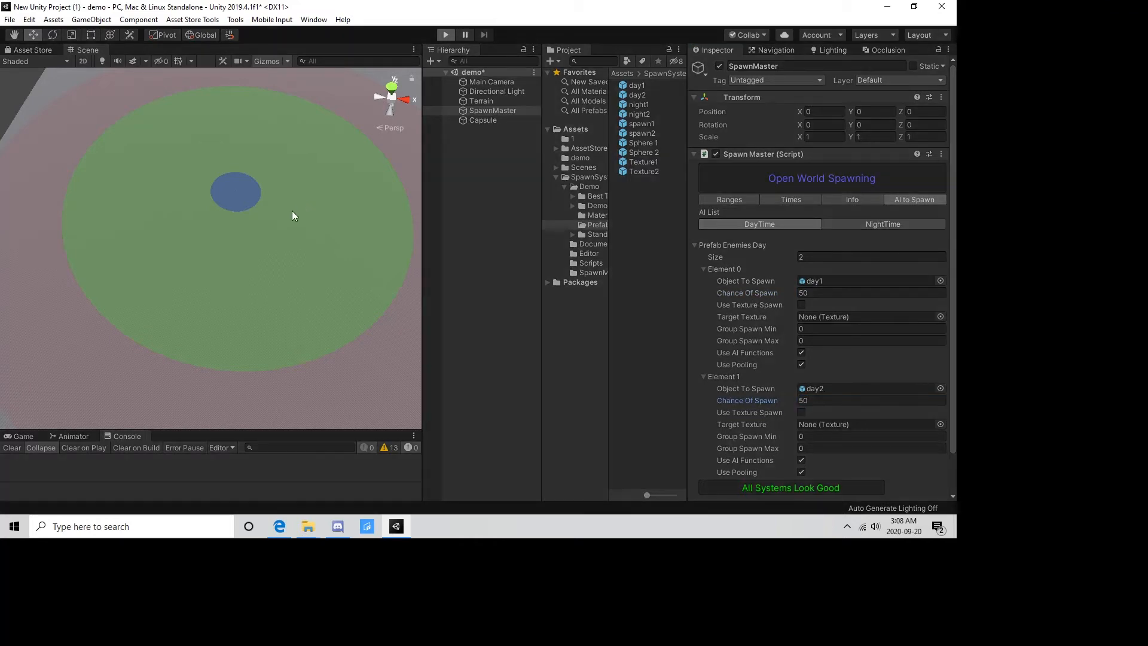
click(479, 119)
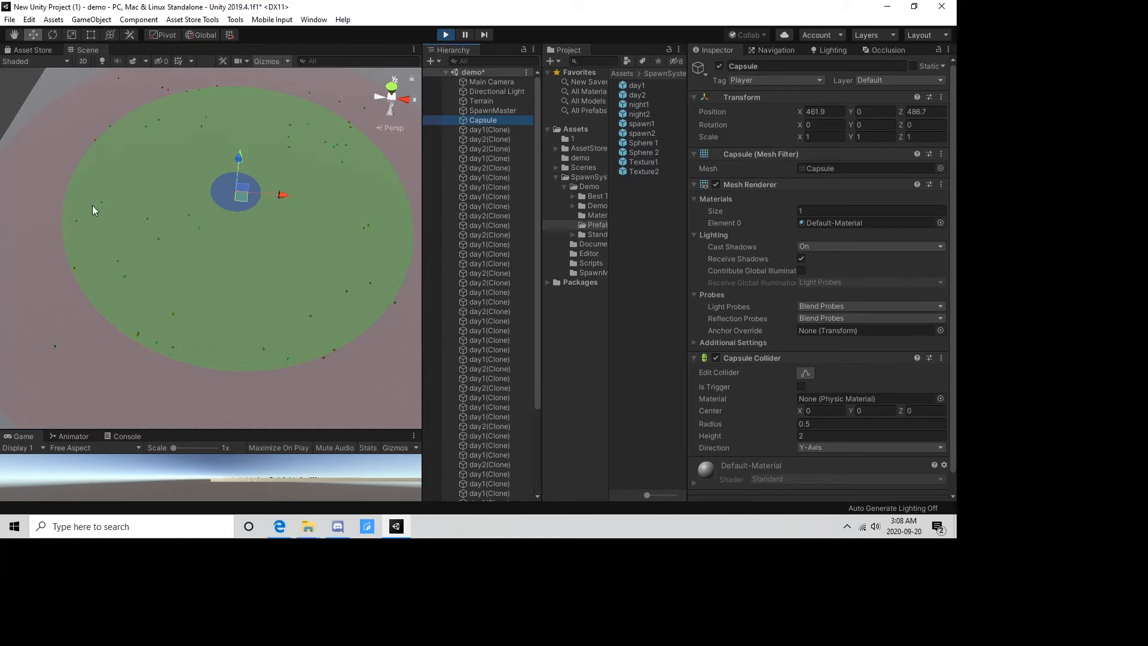
scroll(284, 246, up, 12)
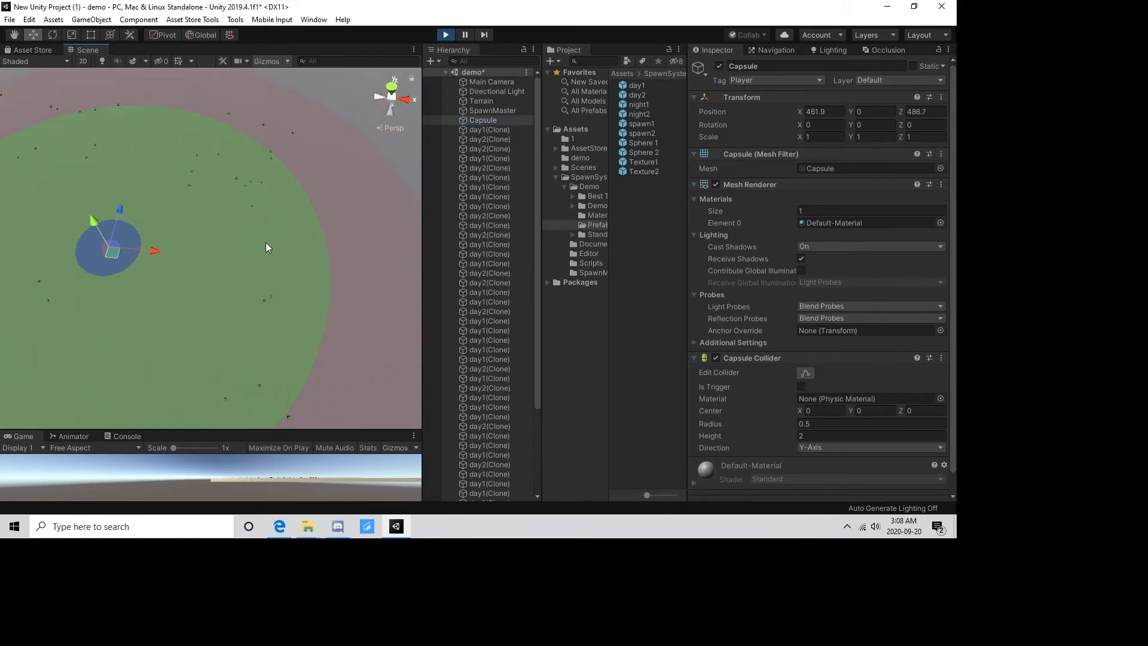
right_drag(254, 251, 237, 200)
scroll(250, 247, up, 7)
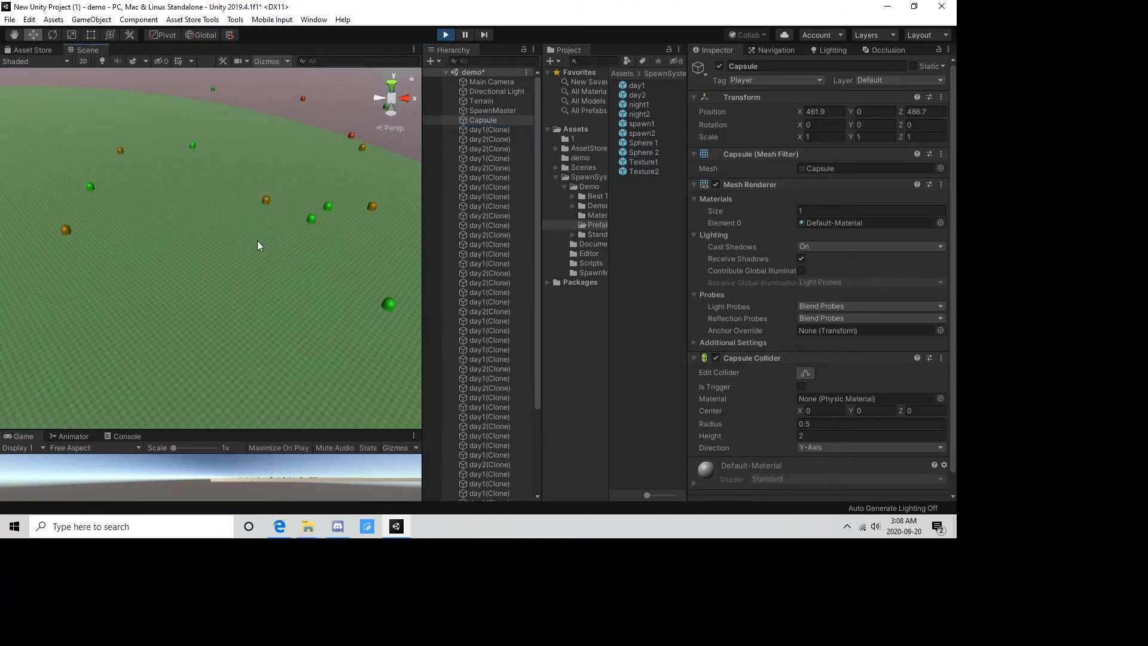
scroll(136, 229, down, 10)
middle_drag(143, 299, 173, 383)
click(445, 35)
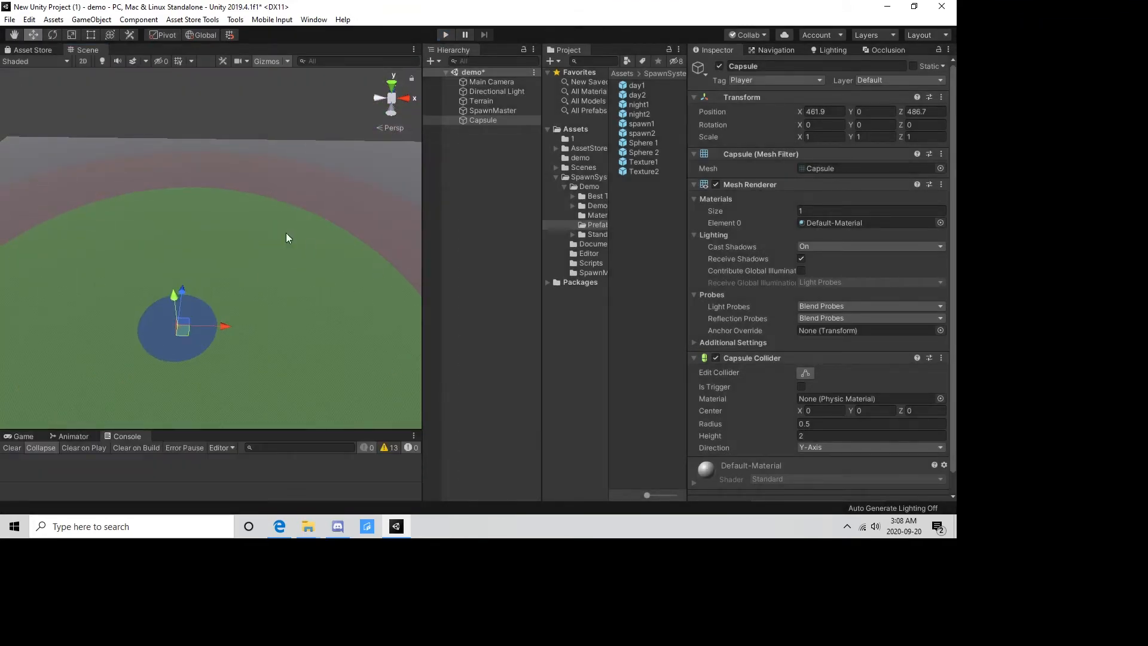
Select the terrain and switch to its Paint Texture tool, collapsing the material and terrain layer details.
middle_drag(294, 236, 200, 277)
click(334, 217)
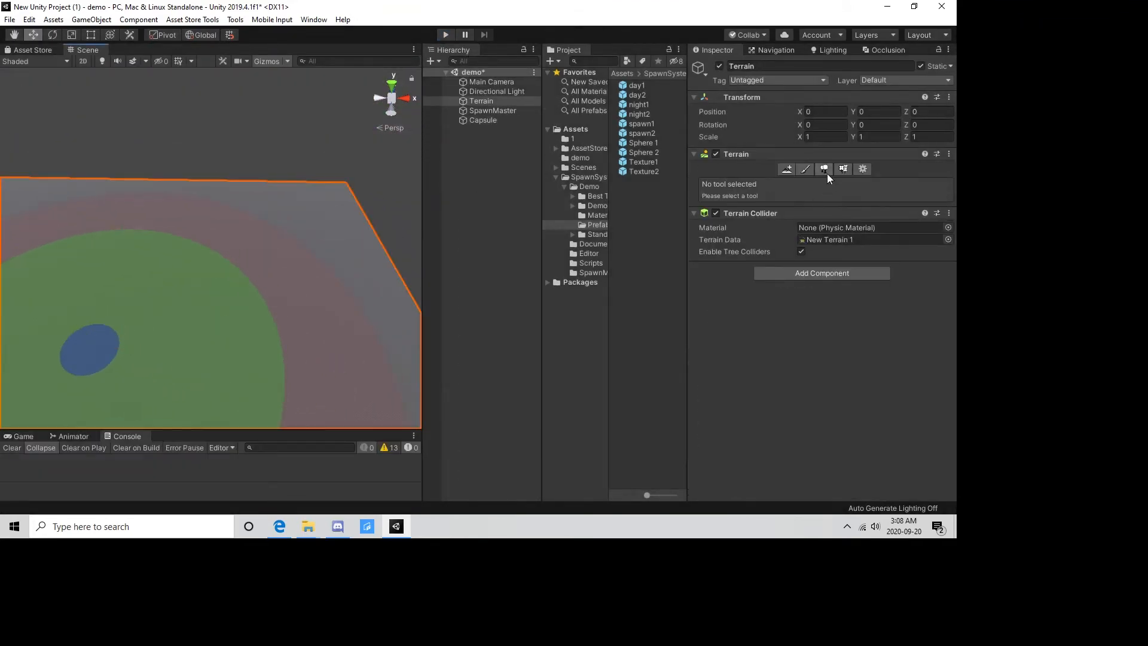
click(798, 169)
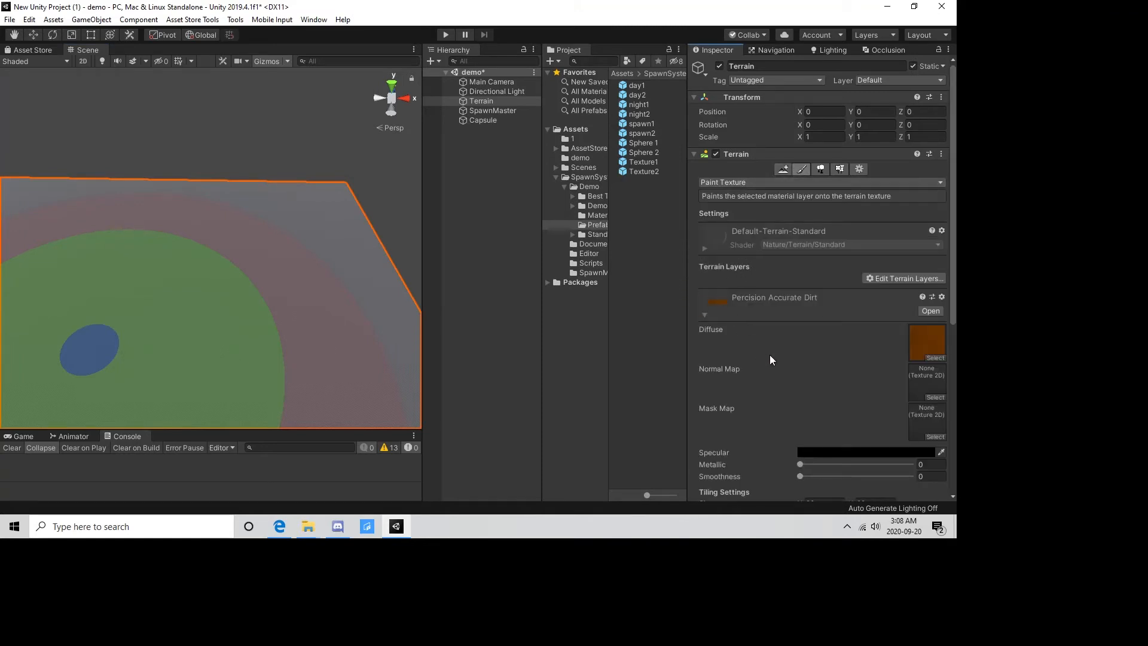
click(702, 249)
click(705, 364)
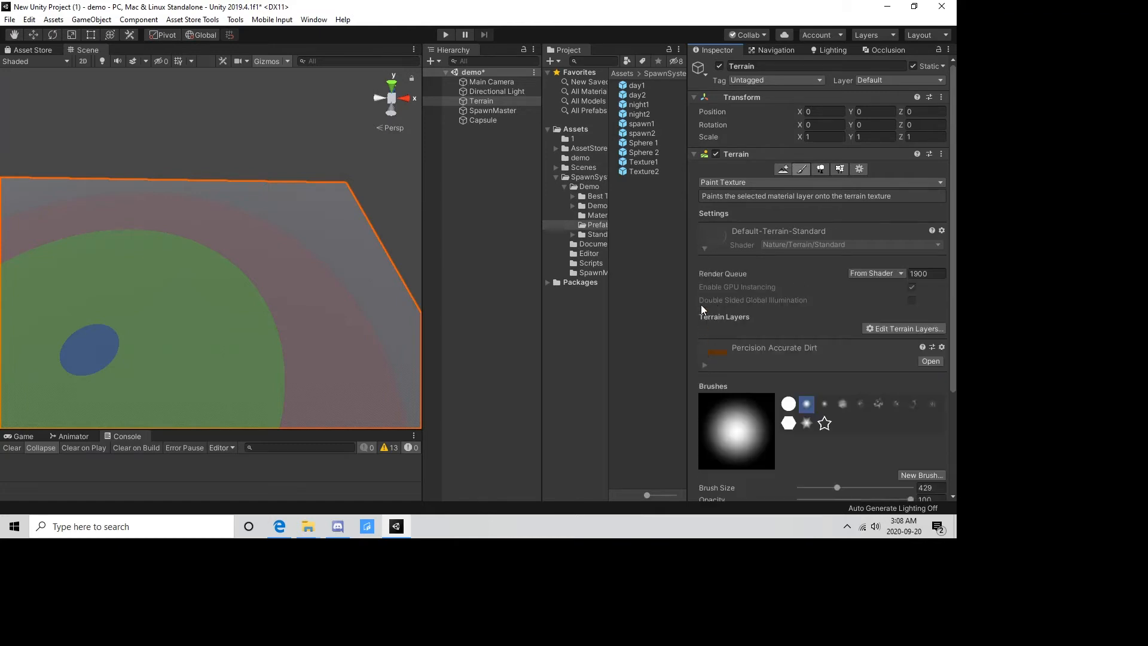
click(702, 248)
drag(689, 267, 629, 267)
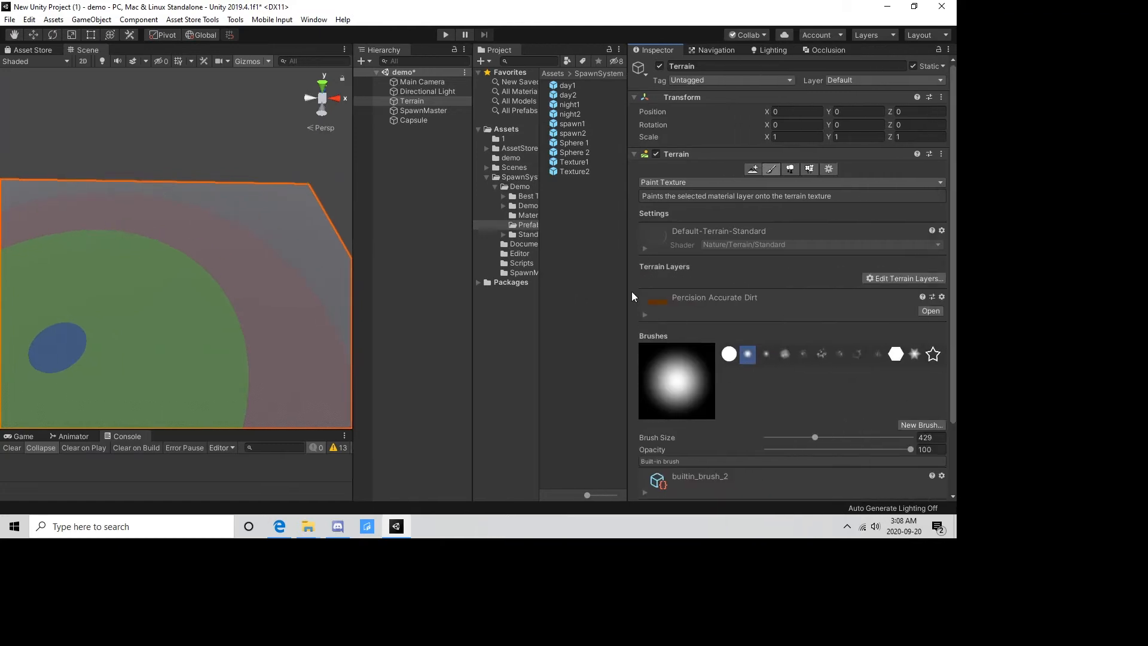
Add the Realistic Grass layer to the terrain.
click(889, 278)
click(893, 293)
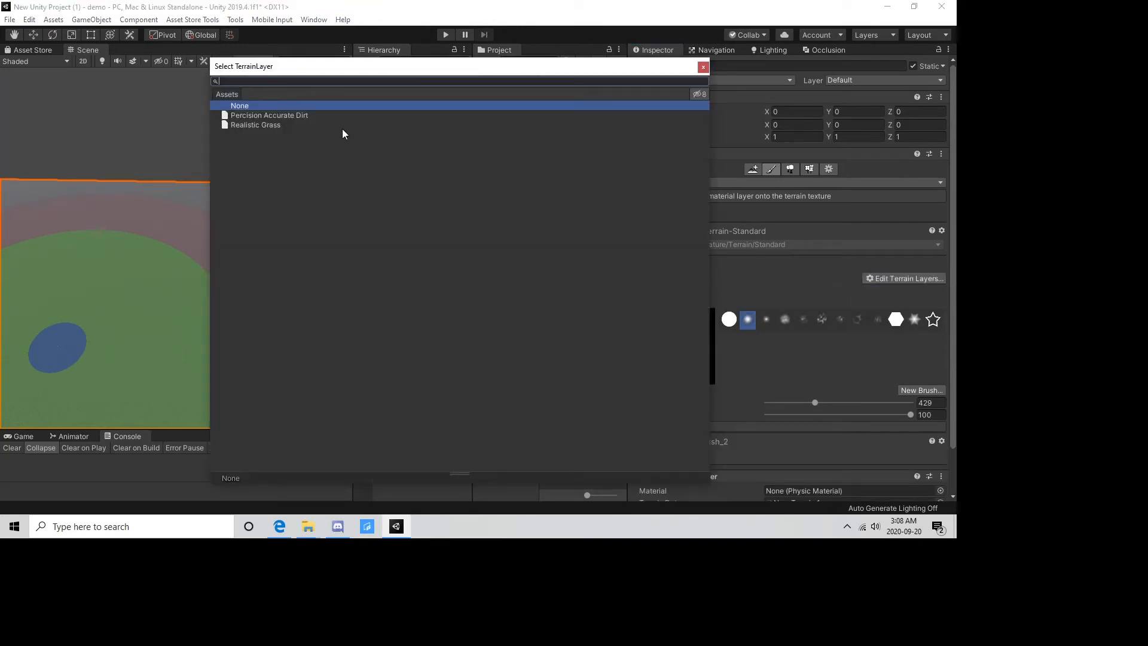
click(252, 123)
click(285, 116)
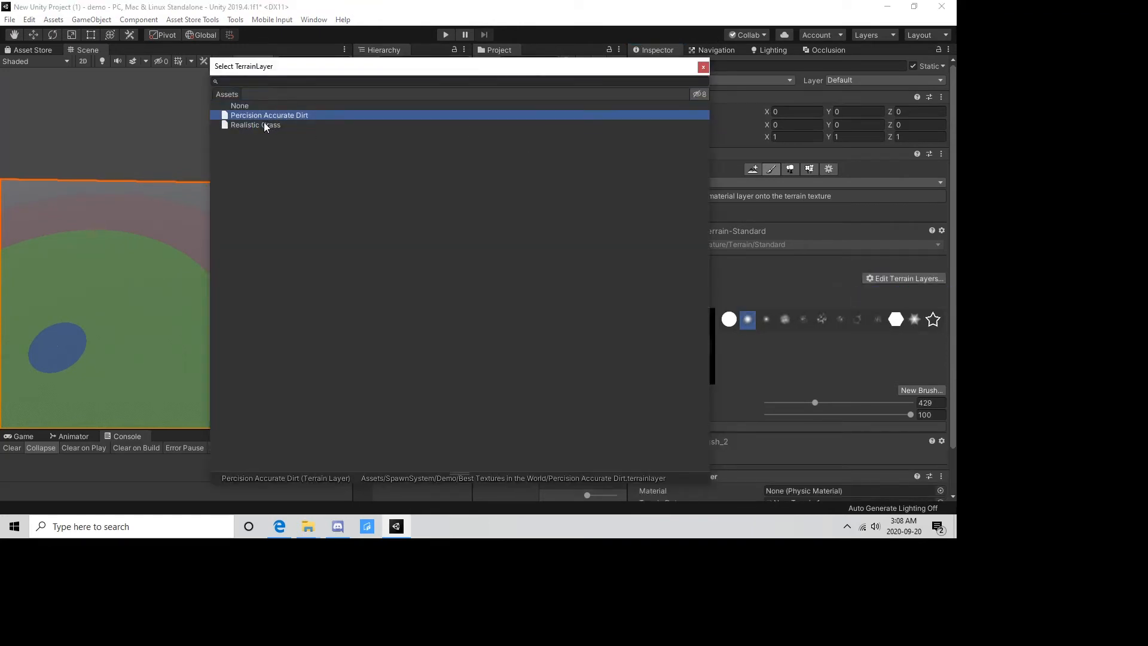
click(264, 124)
click(703, 67)
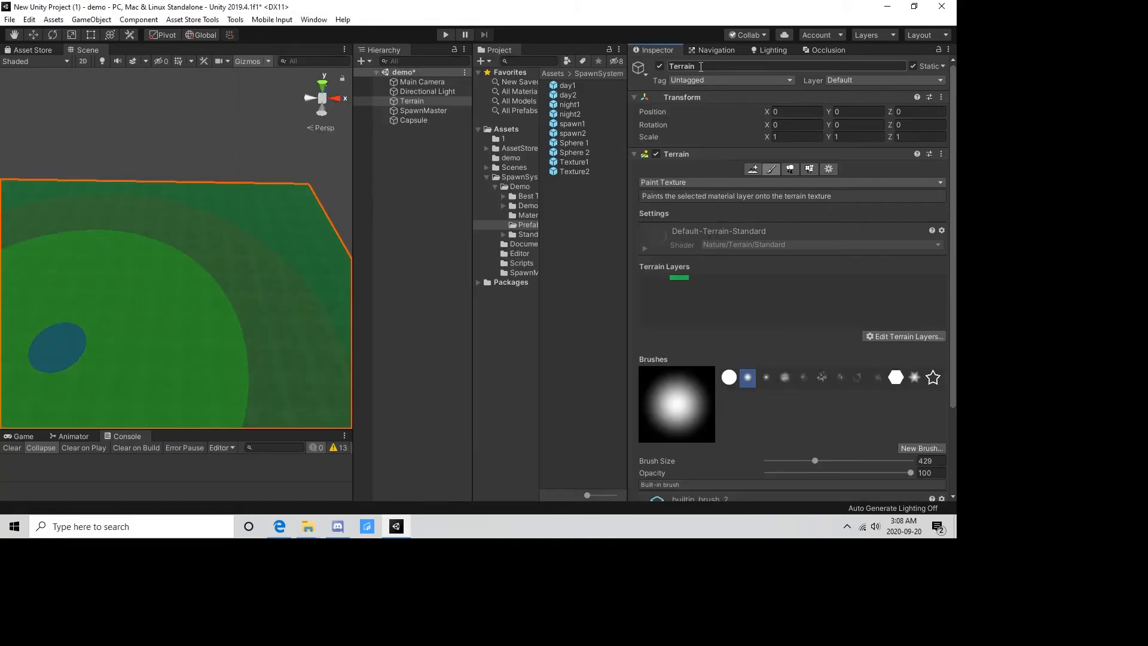
Add Percision Accurate Dirt as a second terrain layer.
right_drag(215, 223, 237, 287)
scroll(230, 279, down, 4)
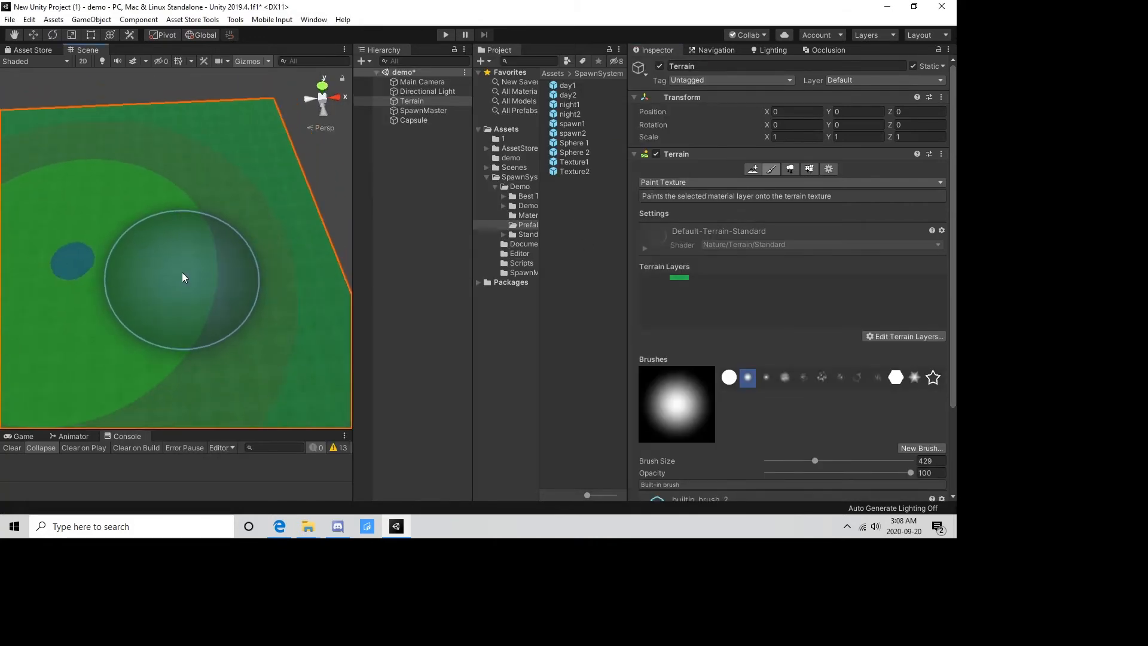
middle_drag(182, 278, 226, 225)
scroll(150, 263, down, 2)
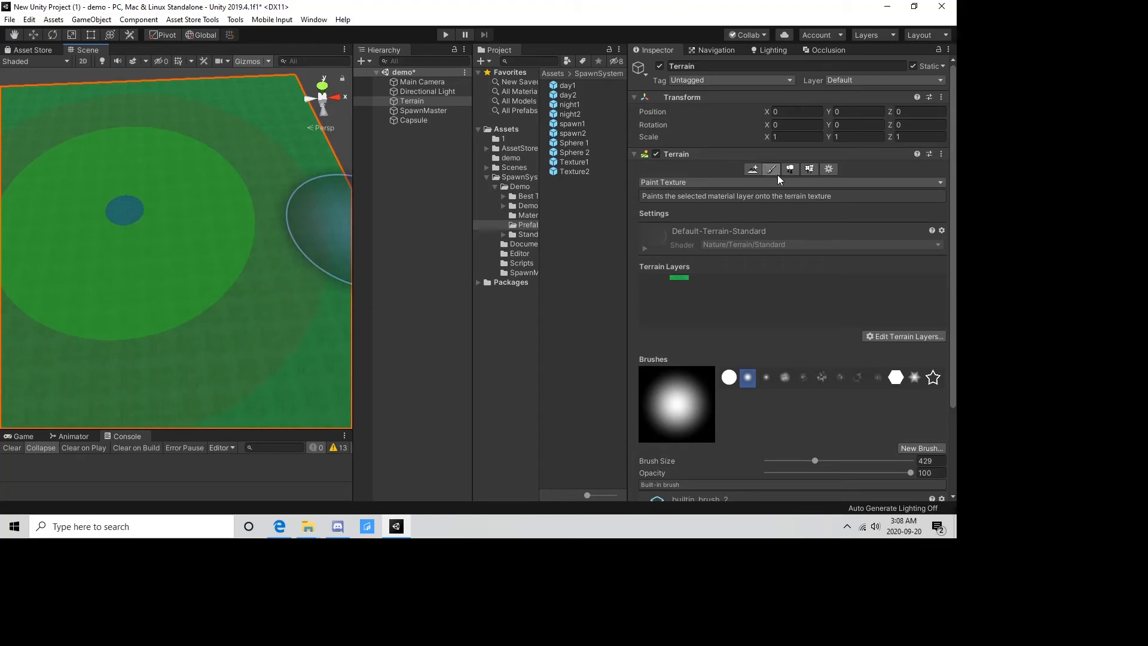
click(905, 336)
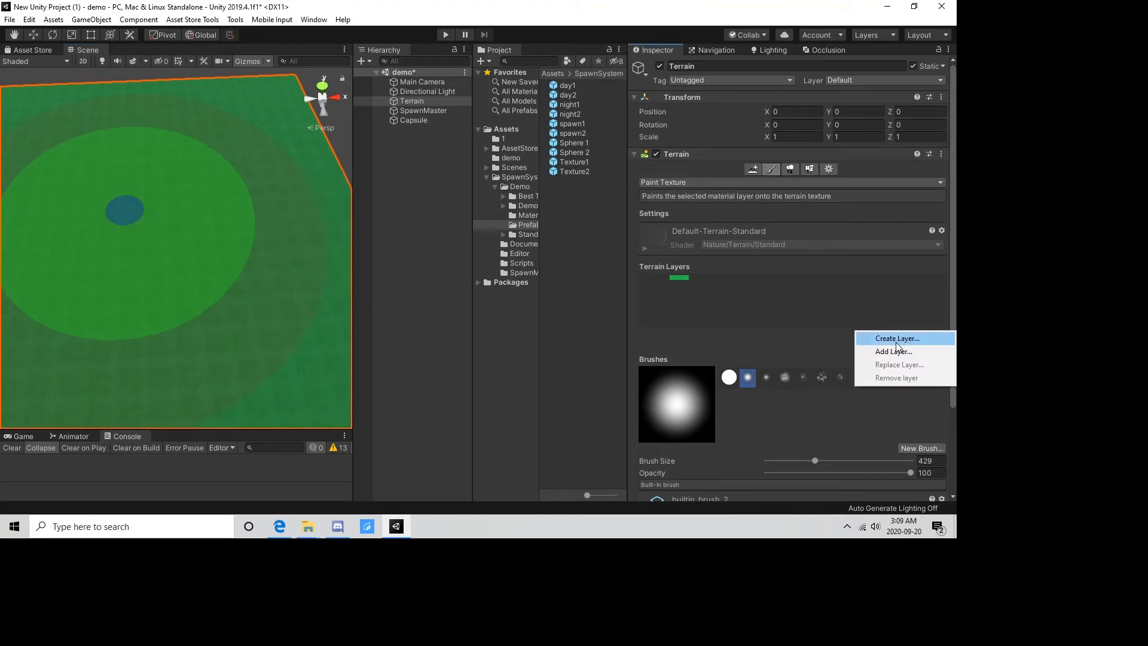
click(889, 351)
click(308, 116)
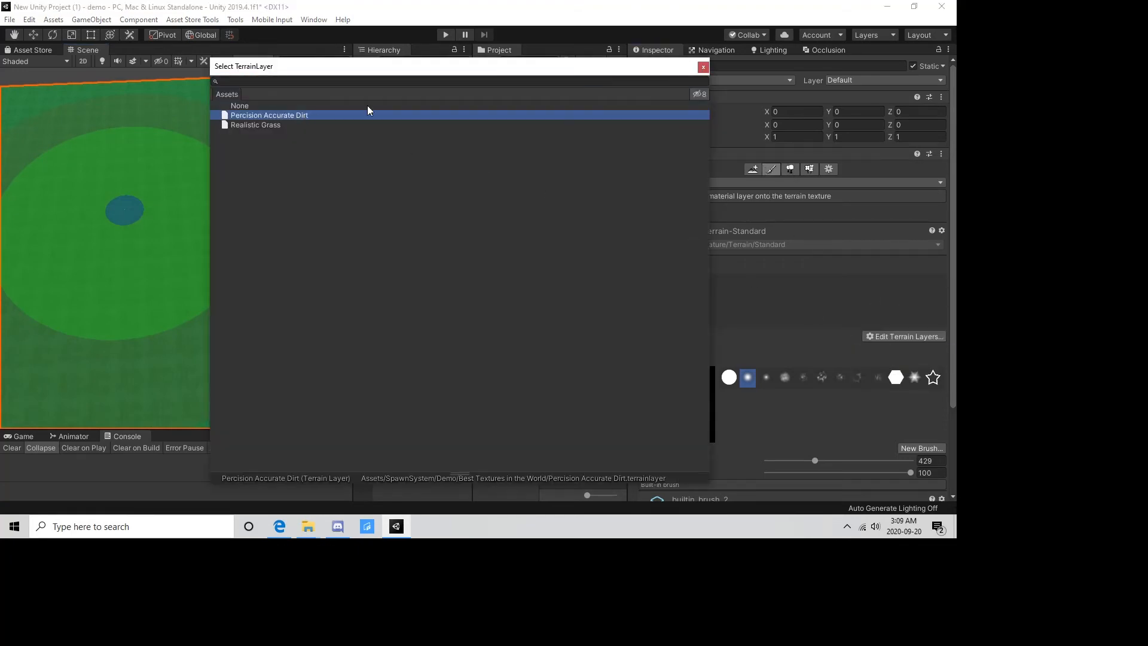
click(702, 67)
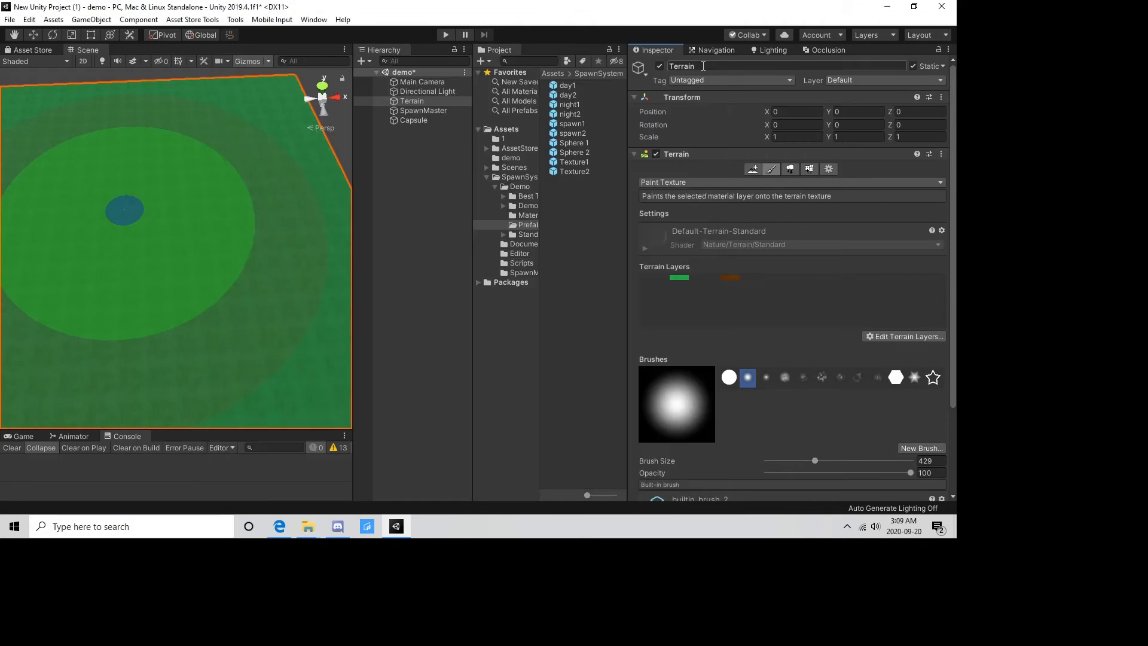
Paint Percision Accurate Dirt in a wide band across the terrain's far side and a large patch near its front edge.
click(723, 296)
scroll(242, 200, down, 4)
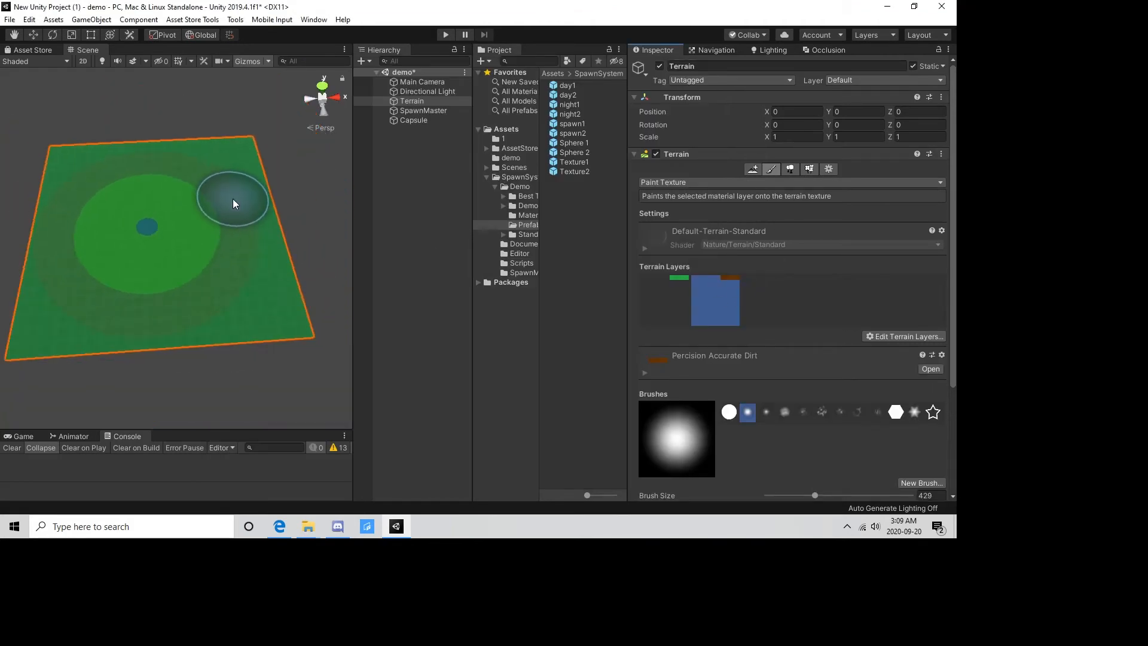
mouse_move(232, 198)
mouse_down()
mouse_move(109, 177)
mouse_move(237, 206)
mouse_up()
scroll(253, 254, up, 3)
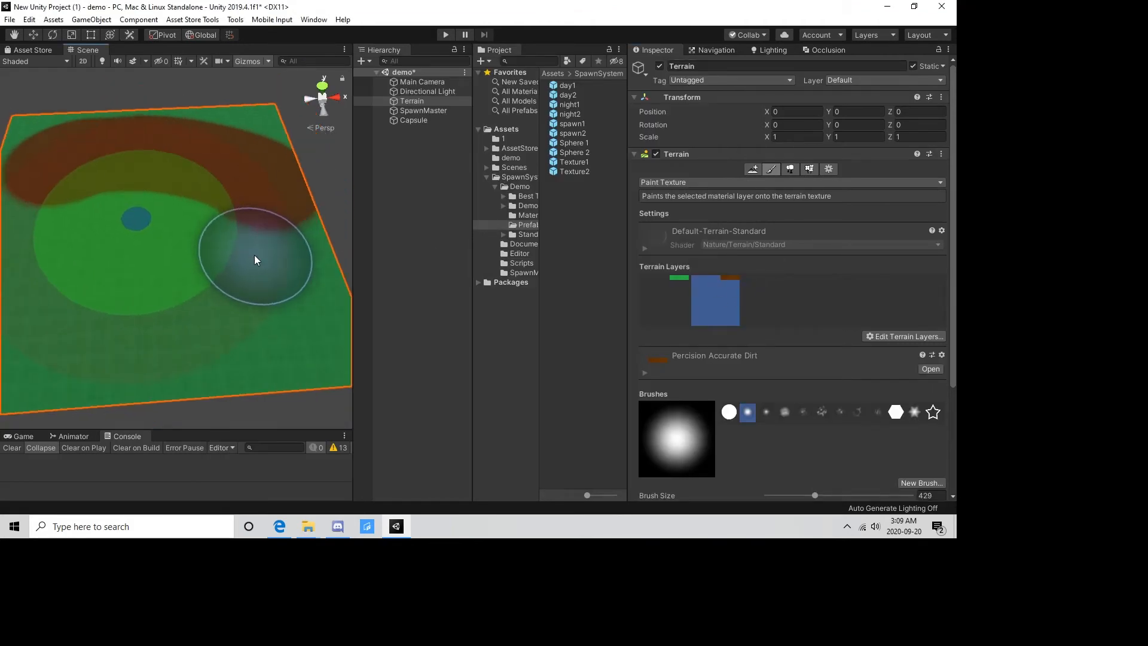
drag(141, 337, 118, 348)
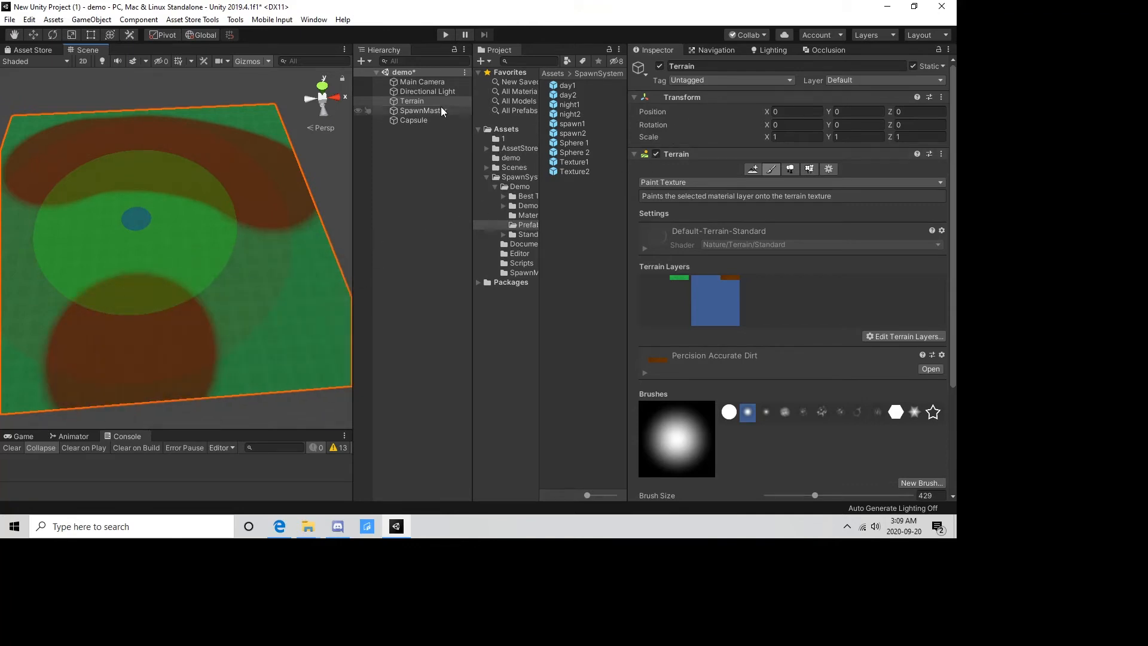
Enable Use Texture Spawn for both daytime entries, day1 and day2, on SpawnMaster.
click(408, 110)
scroll(803, 328, down, 2)
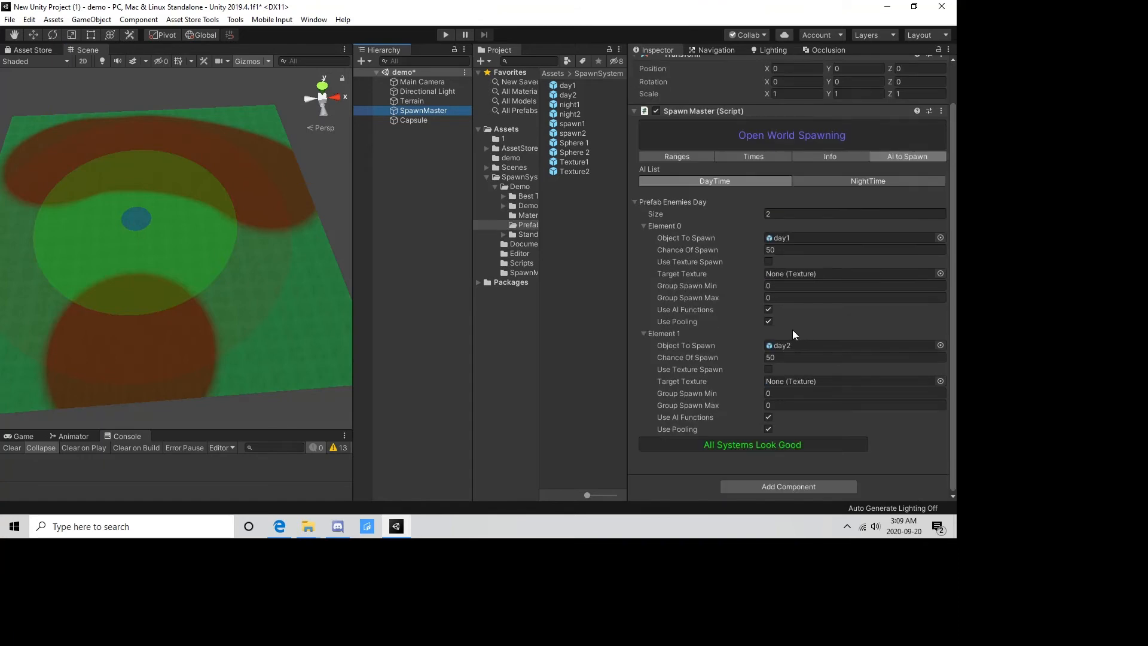
click(769, 369)
click(768, 262)
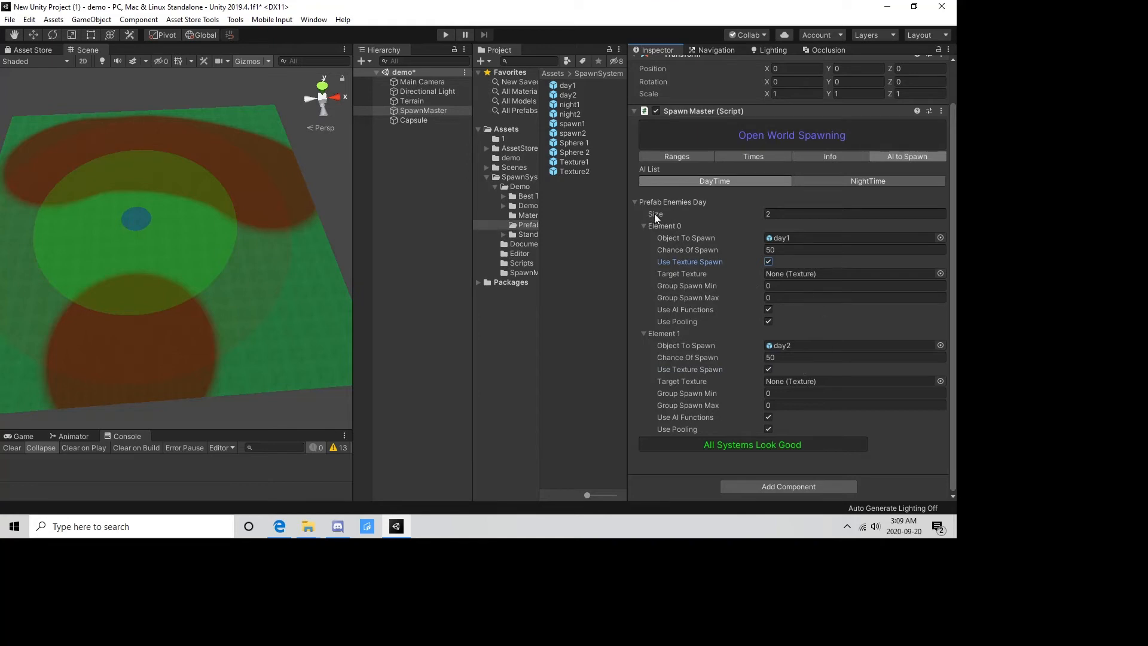
Expand the terrain's Realistic Grass layer and locate its diffuse texture in the project assets.
click(272, 292)
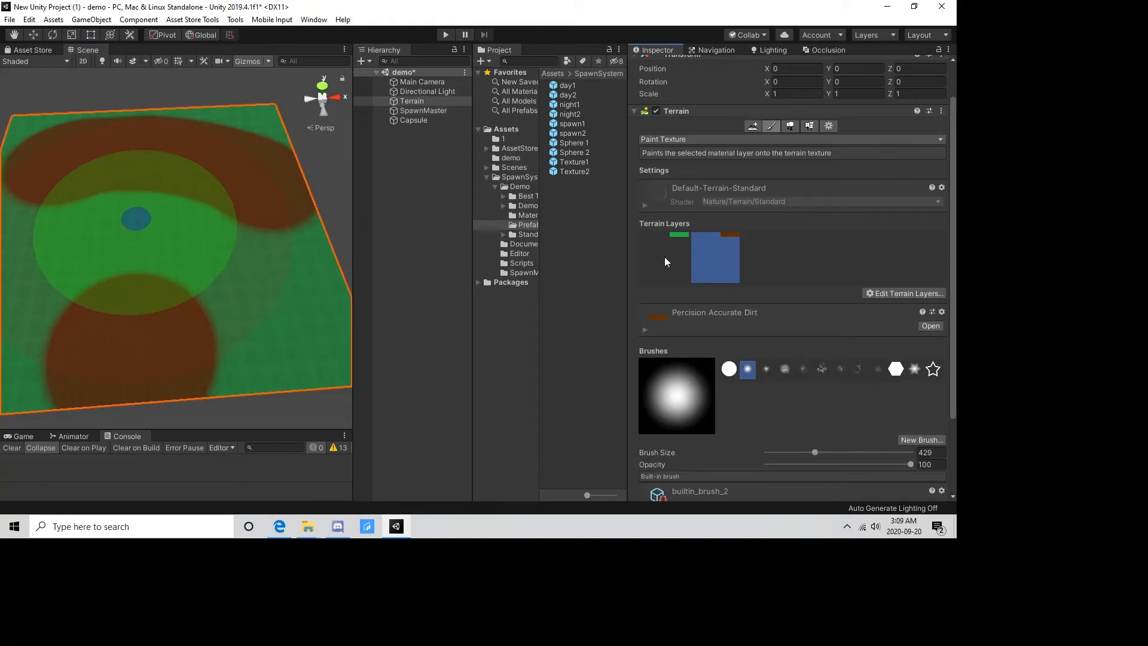
scroll(700, 337, down, 3)
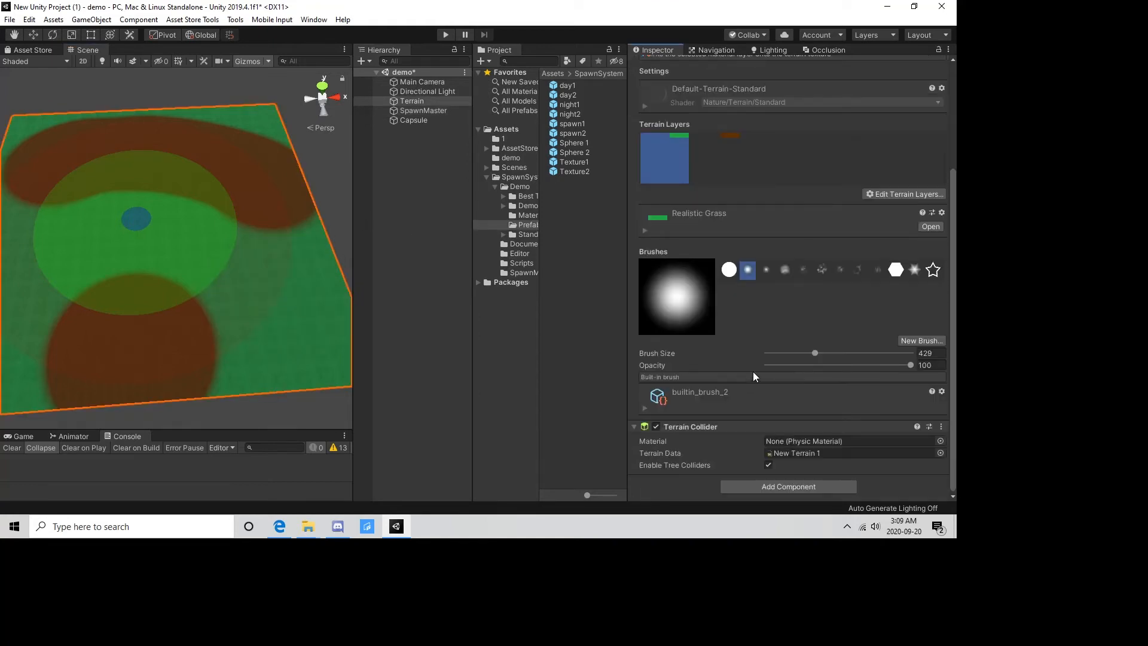
click(645, 230)
click(927, 258)
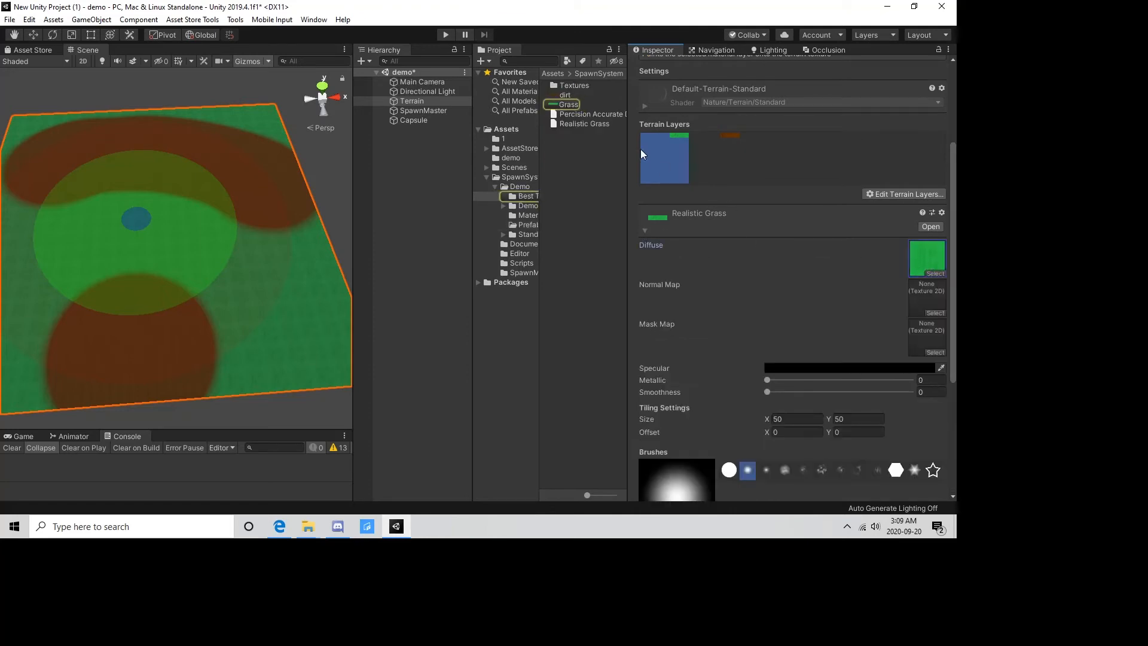
Set SpawnMaster's Target Texture to Grass for the day1 entry and to dirt for the day2 entry.
click(417, 110)
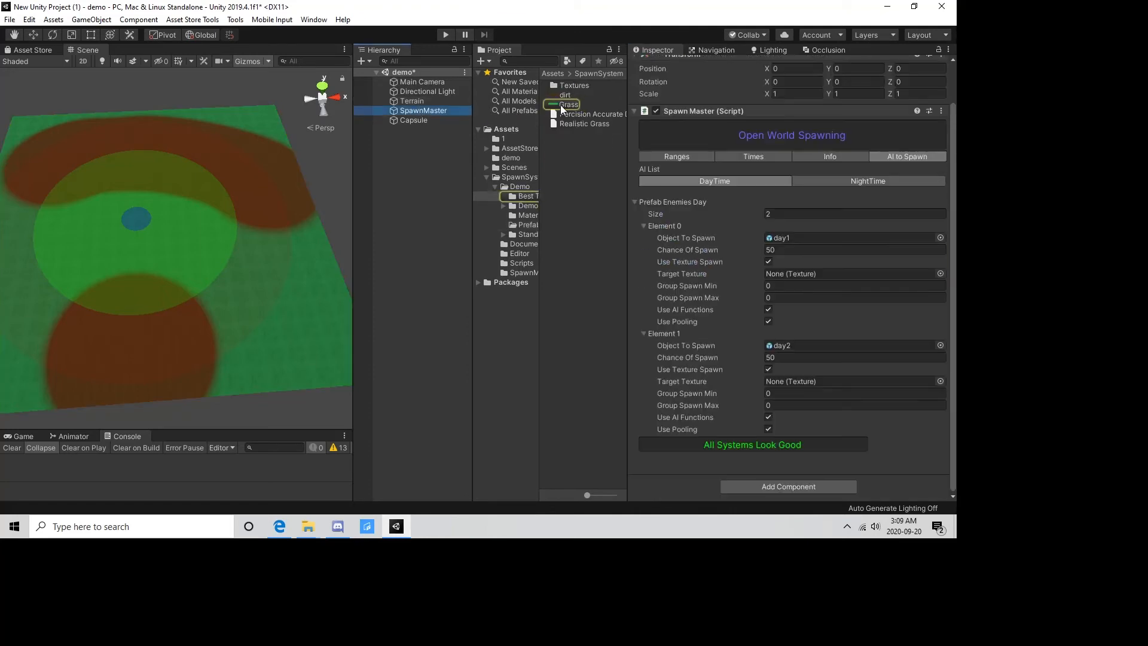
drag(570, 105, 794, 273)
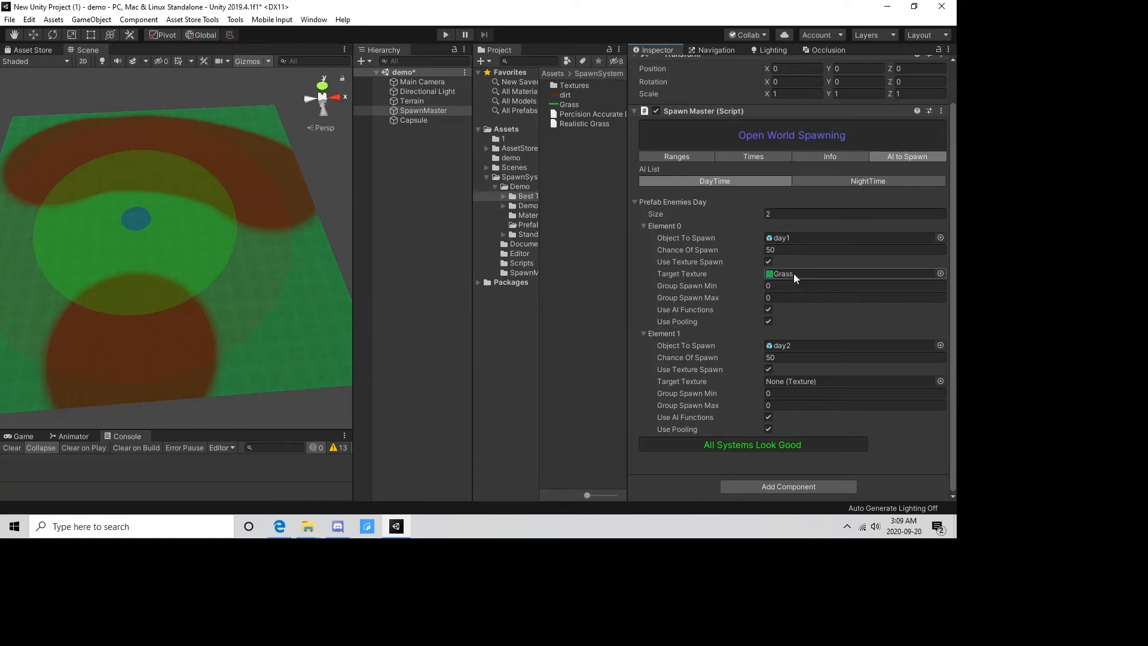
drag(563, 95, 794, 384)
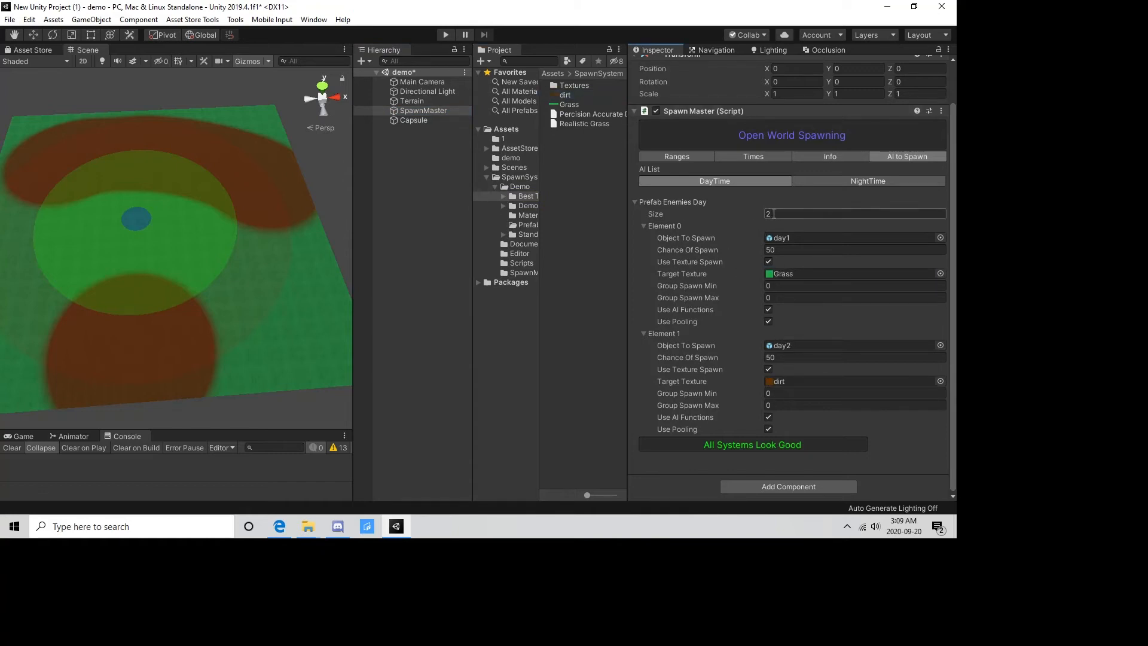
Play the scene and examine where the day1 and day2 clones spawn relative to the grass and dirt areas.
click(446, 35)
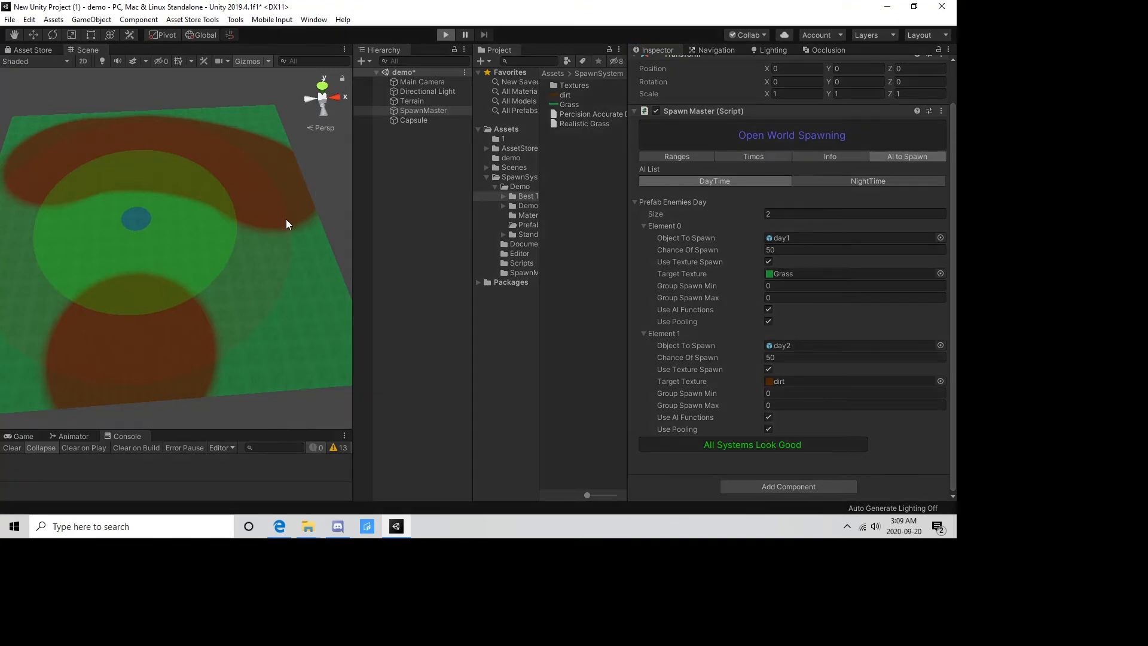
click(417, 120)
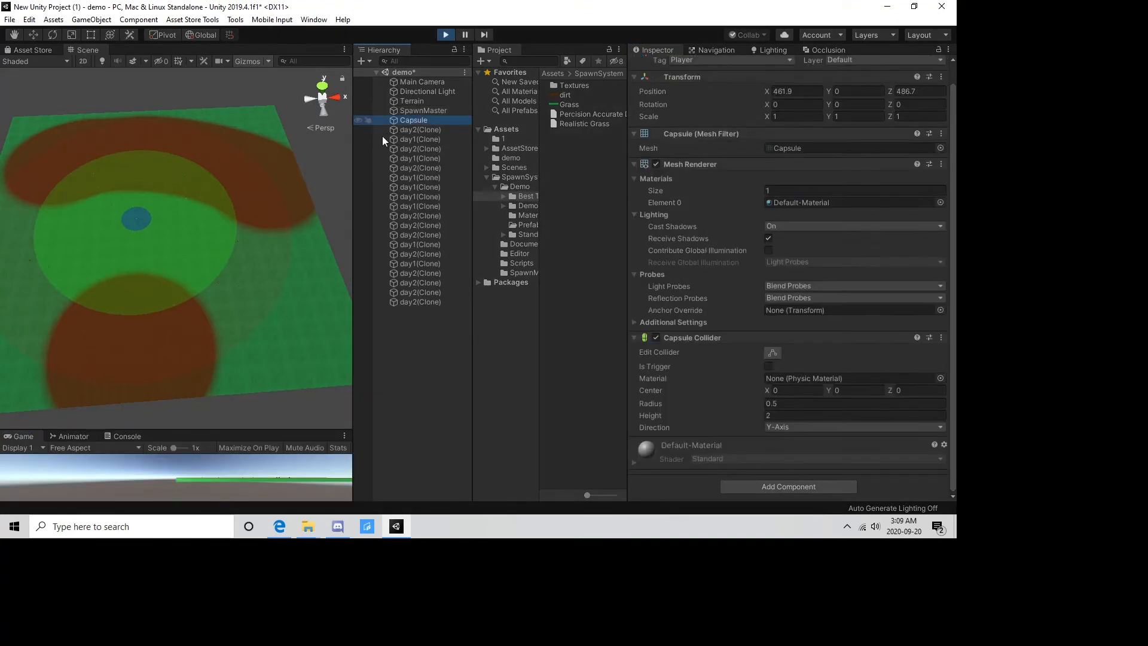
scroll(257, 250, up, 6)
right_drag(257, 249, 134, 276)
scroll(221, 197, down, 4)
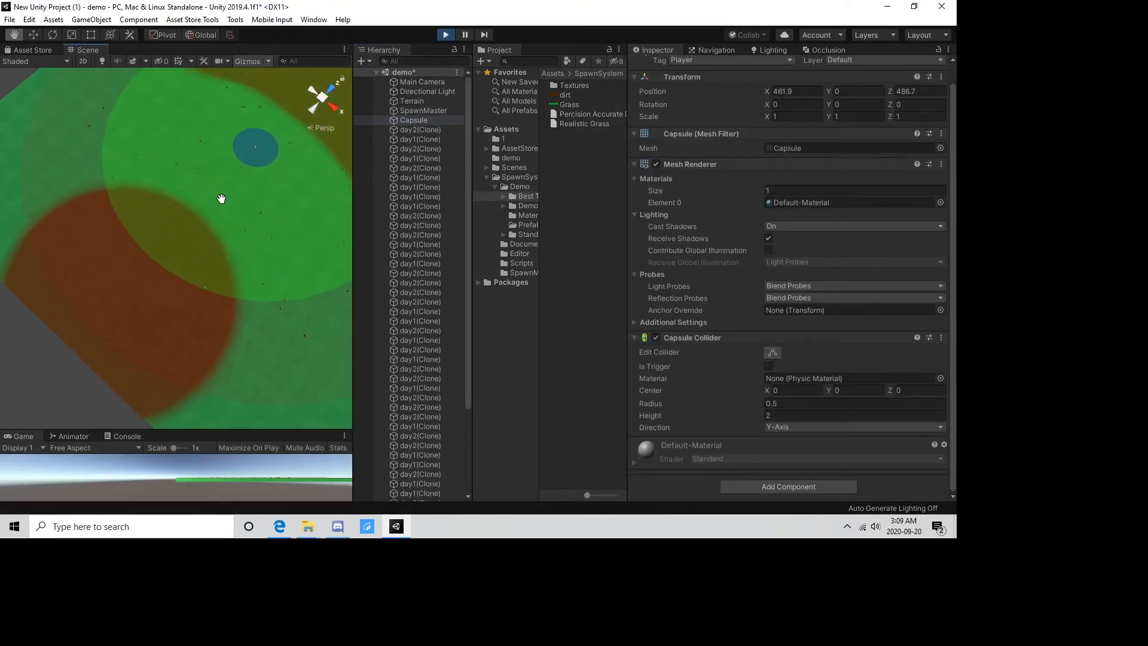
middle_drag(221, 197, 121, 246)
scroll(181, 293, up, 5)
middle_drag(105, 295, 154, 287)
scroll(154, 286, down, 4)
Test texture spawning by moving the capsule to about X 599, Z 732 and back to about X 374, Z 364, and stop playing.
click(418, 121)
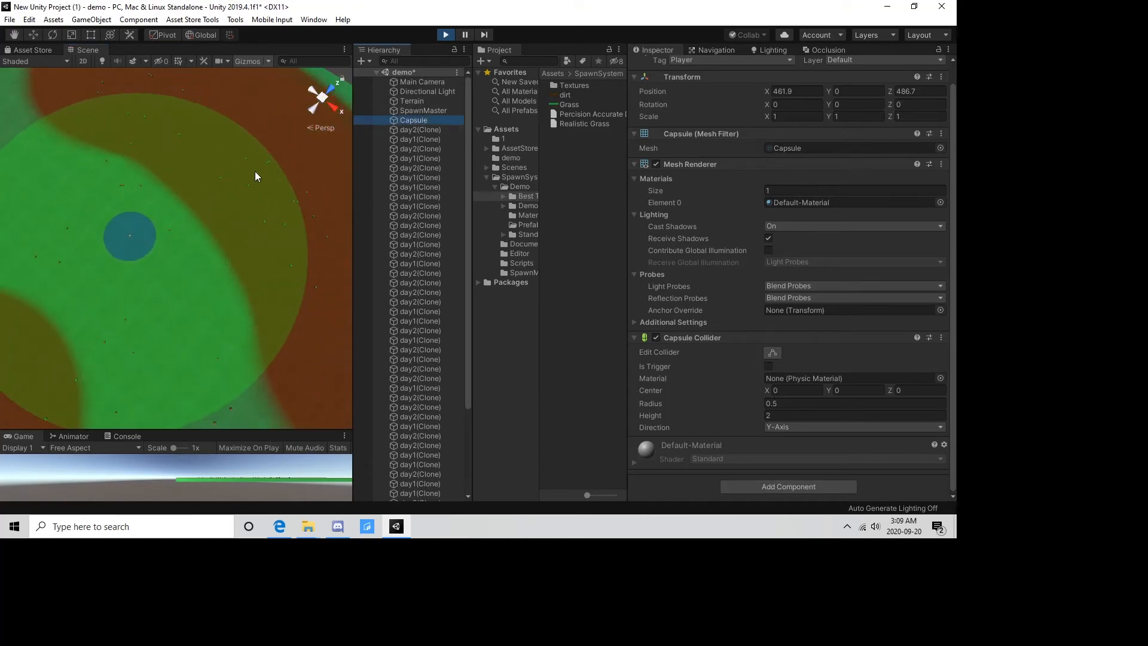
key(w)
drag(129, 237, 291, 195)
right_drag(146, 223, 403, 138)
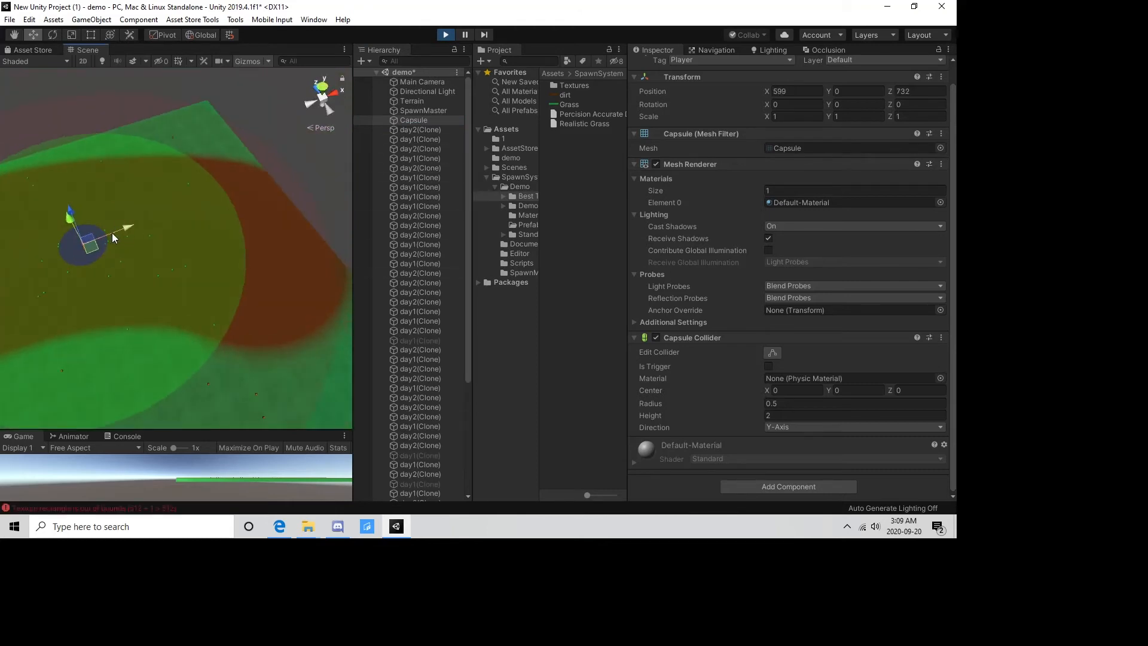
drag(90, 249, 197, 301)
mouse_move(197, 301)
right_down()
mouse_move(259, 279)
mouse_move(226, 333)
mouse_move(124, 263)
mouse_move(181, 312)
right_up()
middle_drag(182, 312, 226, 240)
mouse_move(137, 145)
mouse_down()
mouse_move(225, 239)
mouse_move(278, 261)
mouse_move(152, 238)
mouse_move(149, 324)
mouse_move(119, 317)
mouse_move(105, 253)
mouse_up()
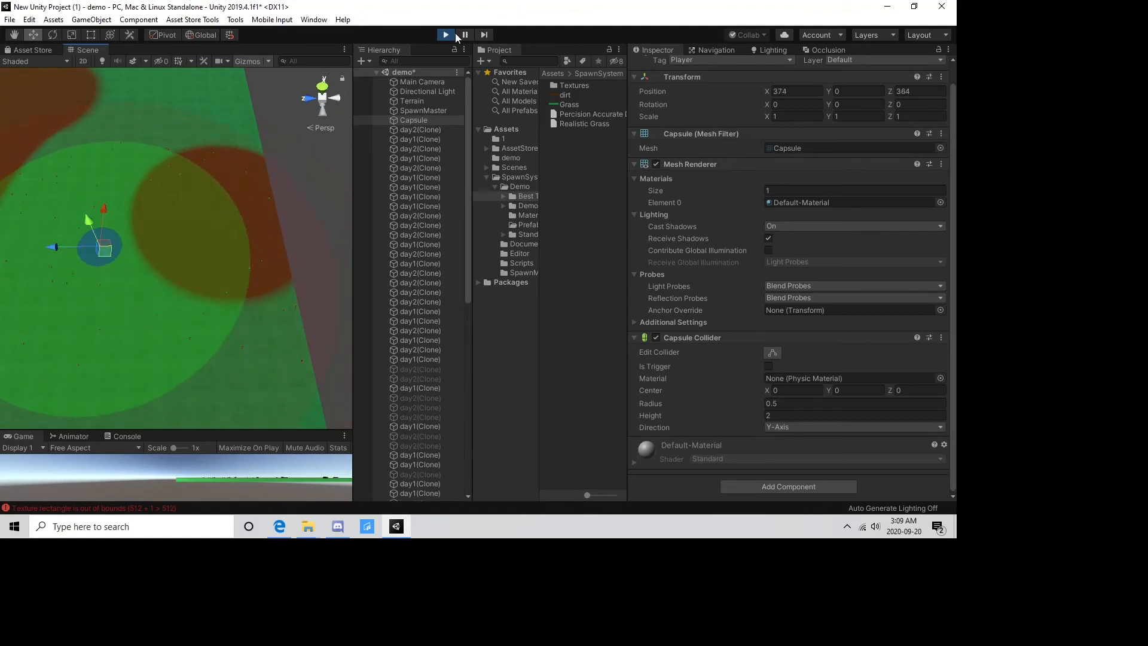
click(444, 38)
Increase the size of SpawnMaster's Prefab Enemies Day list to 3.
click(425, 111)
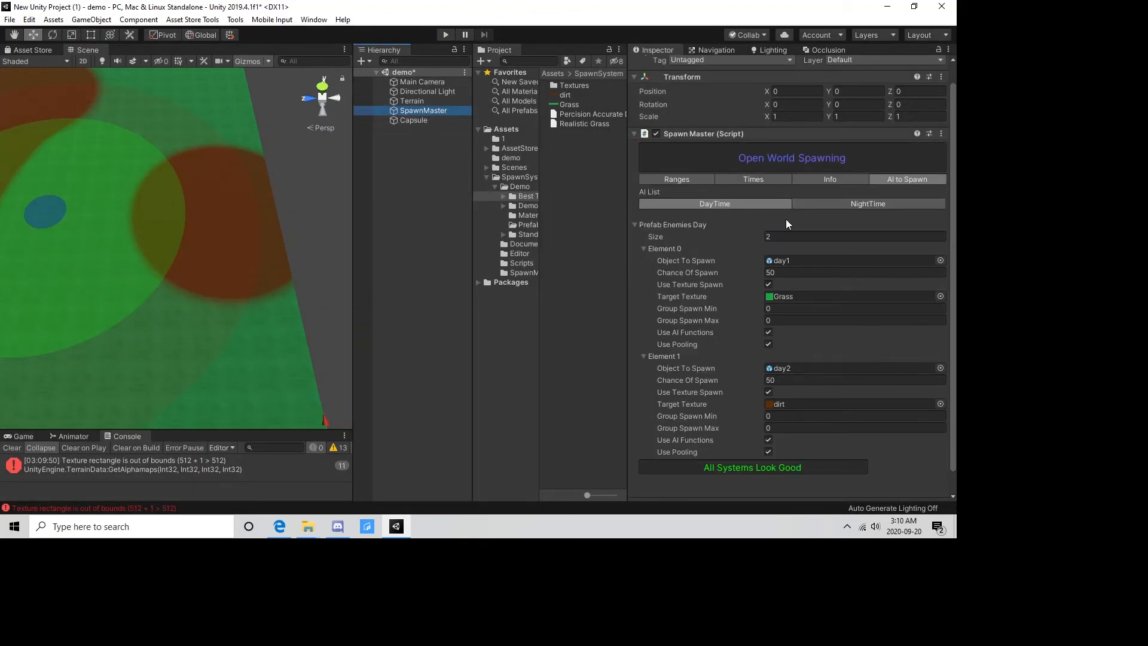
click(790, 235)
text(3)
key(Return)
scroll(779, 322, down, 3)
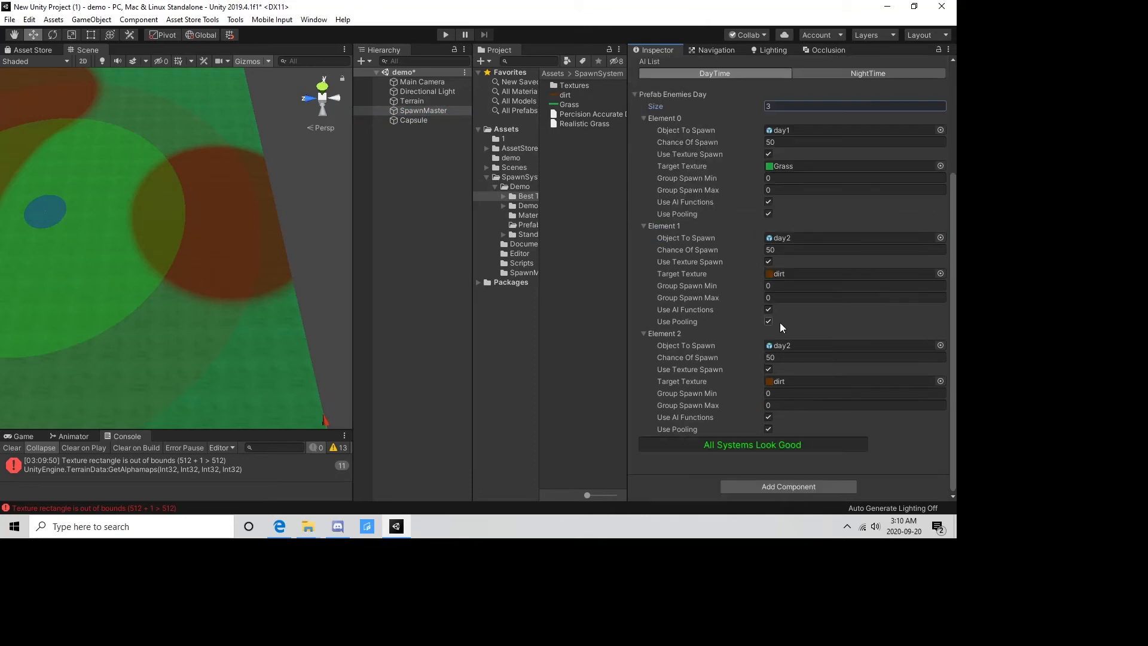
Assign the night1 prefab to daytime Element 2 and turn off its Use Texture Spawn option.
click(783, 345)
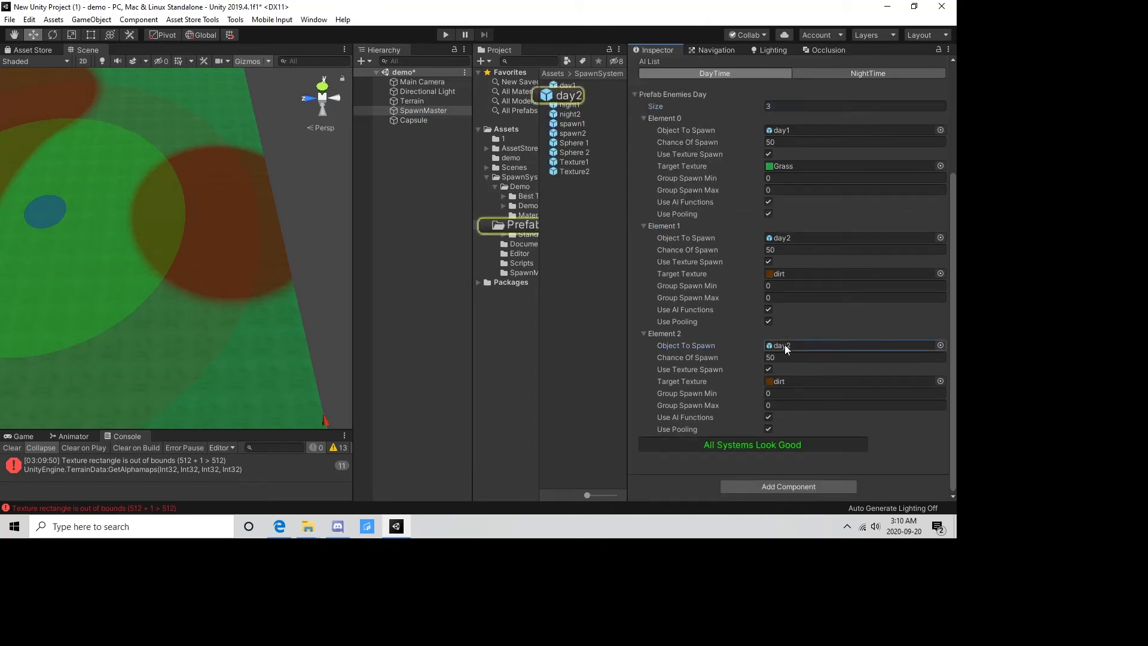
drag(563, 107, 780, 345)
click(768, 369)
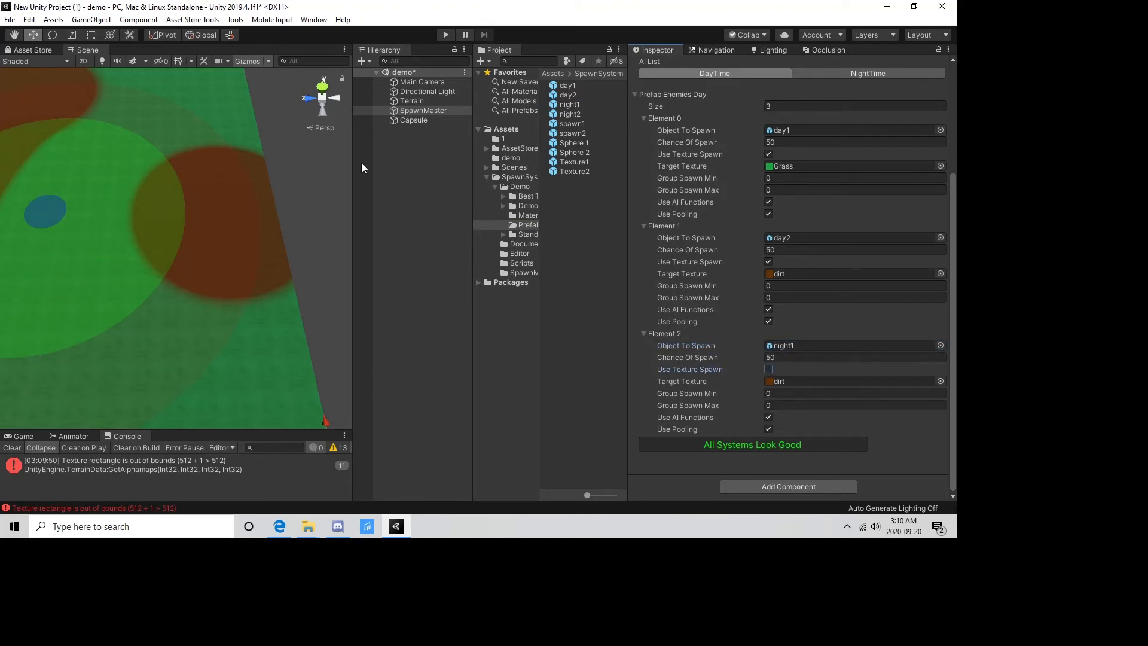
Play the scene, move the capsule to about X 539, Z 607 and X 430, Z 228 to examine the mixed spawning, and stop playing.
click(445, 35)
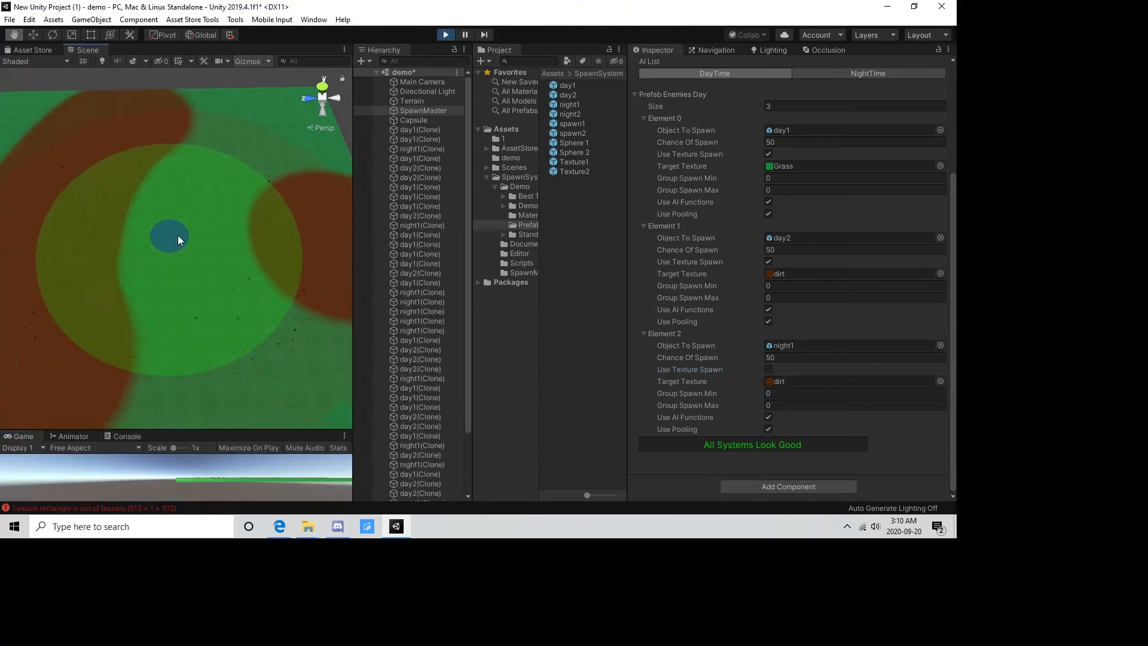
click(405, 122)
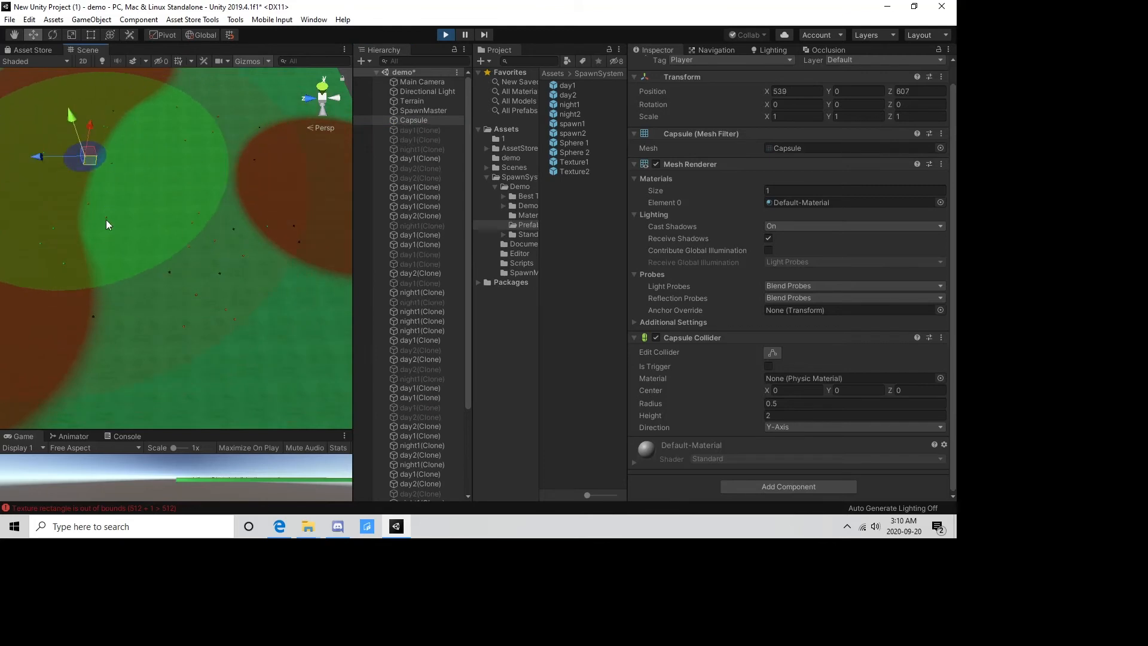
middle_drag(106, 220, 217, 269)
scroll(174, 281, up, 6)
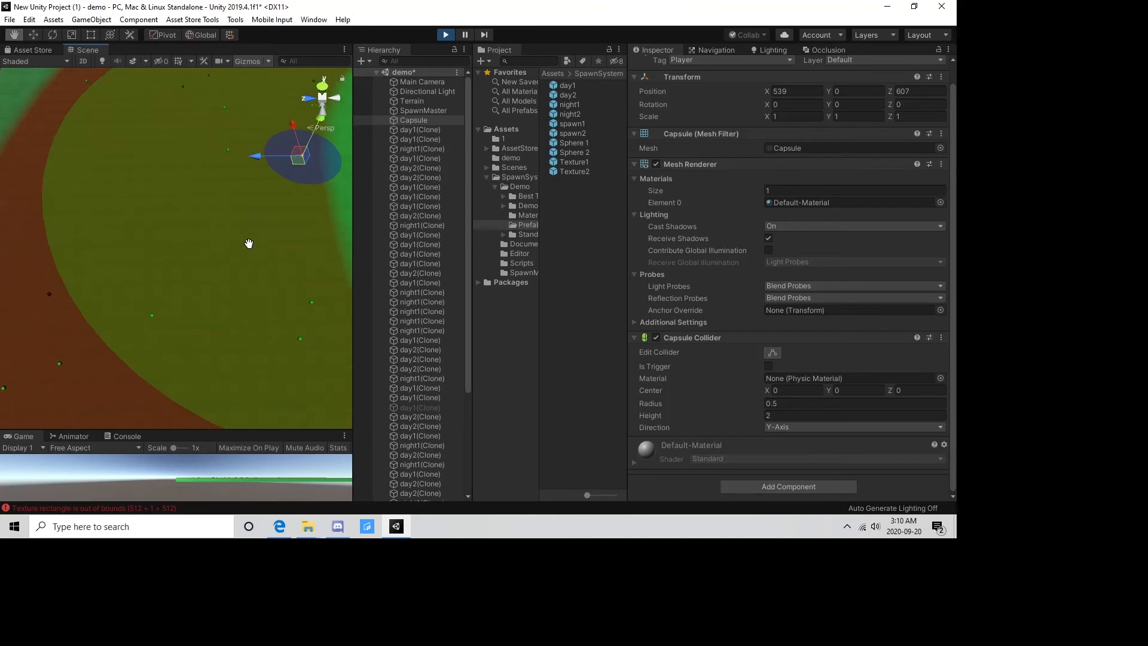
middle_drag(248, 243, 58, 217)
middle_drag(197, 235, 192, 179)
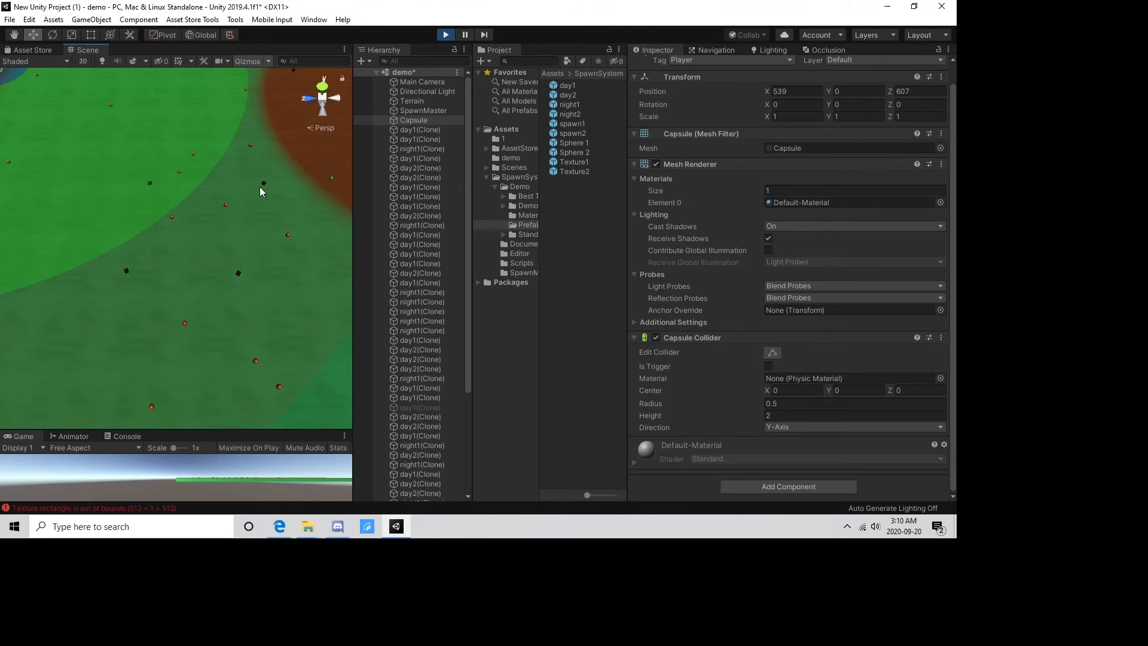
scroll(150, 232, down, 5)
drag(94, 171, 240, 196)
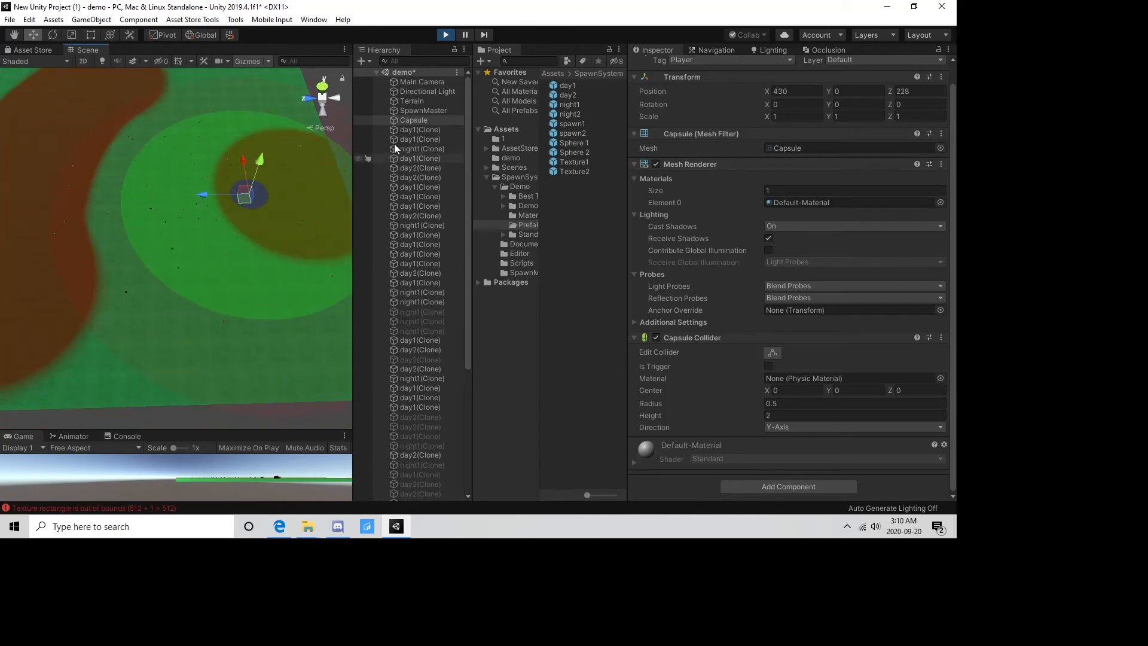
key(ctrl+p)
Turn off Use Pooling for the night1 entry in SpawnMaster's daytime list.
click(443, 110)
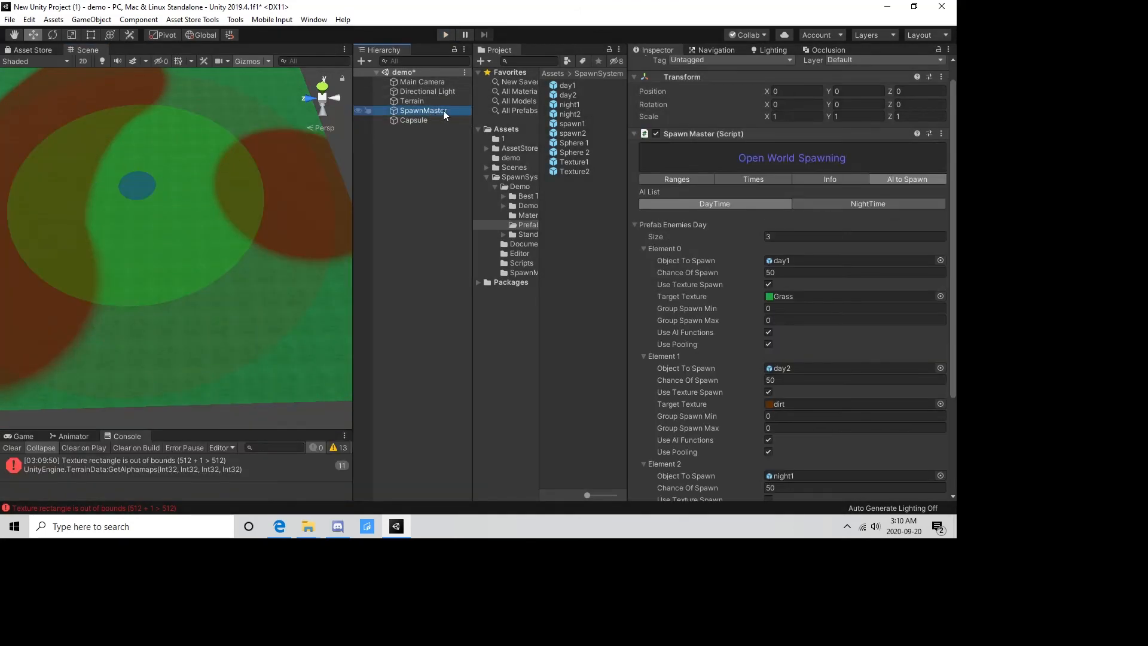
scroll(772, 335, down, 4)
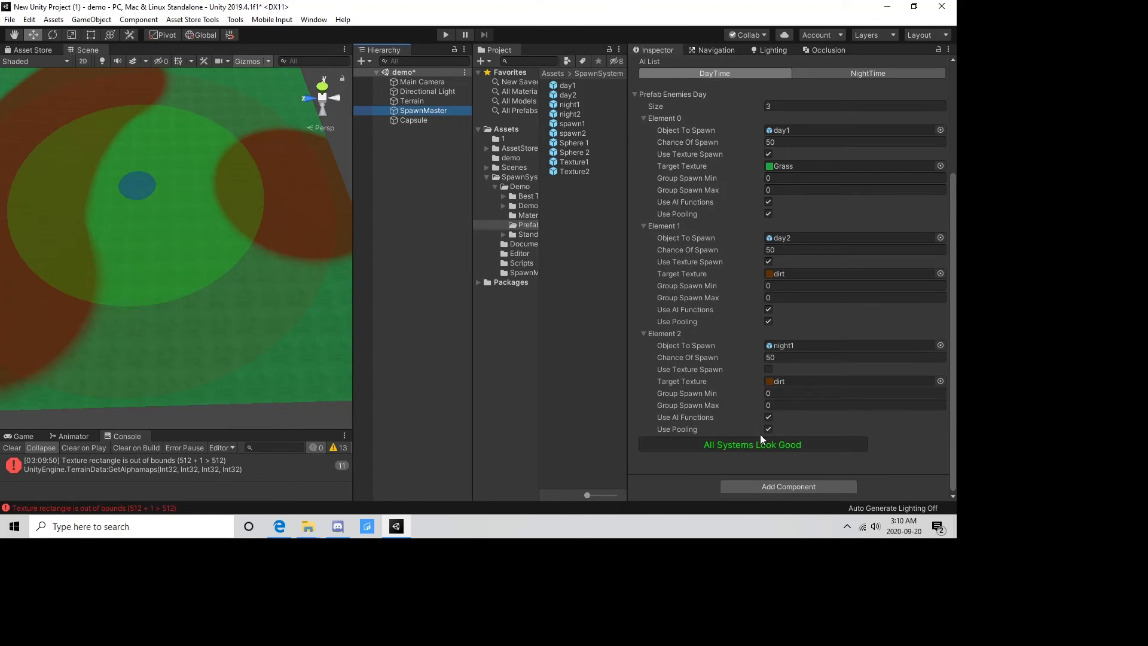
click(767, 429)
Test night1 without pooling by playing the scene and moving the capsule to about X 501, Z 436 and X 463, Z 437, and stop playing.
click(445, 35)
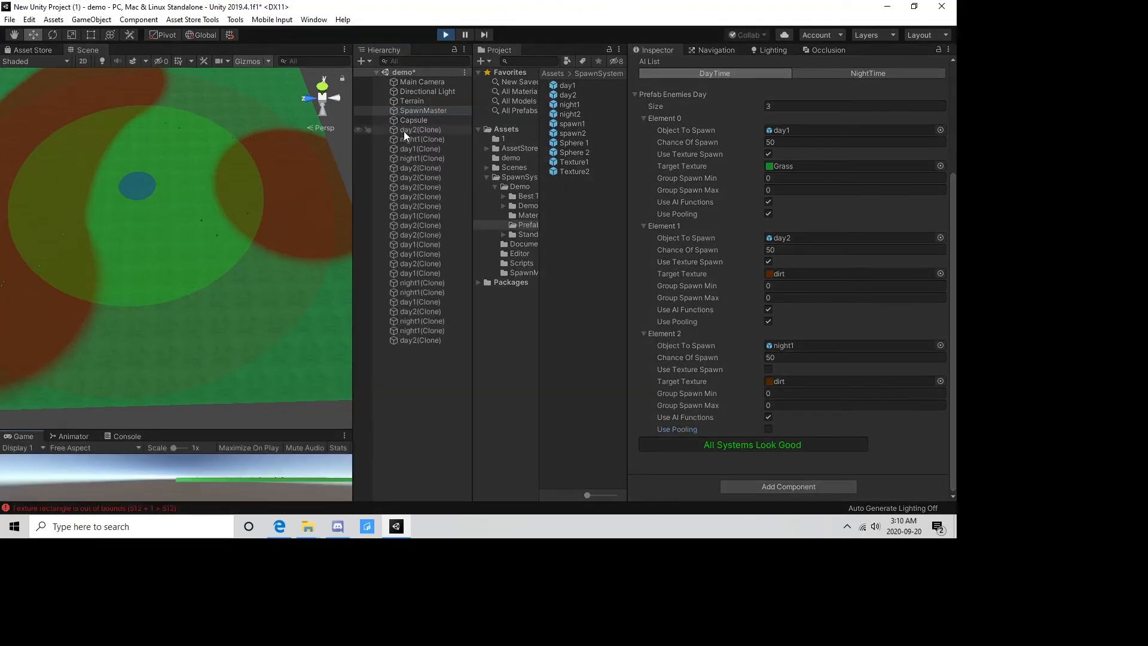
click(417, 121)
drag(138, 193, 165, 181)
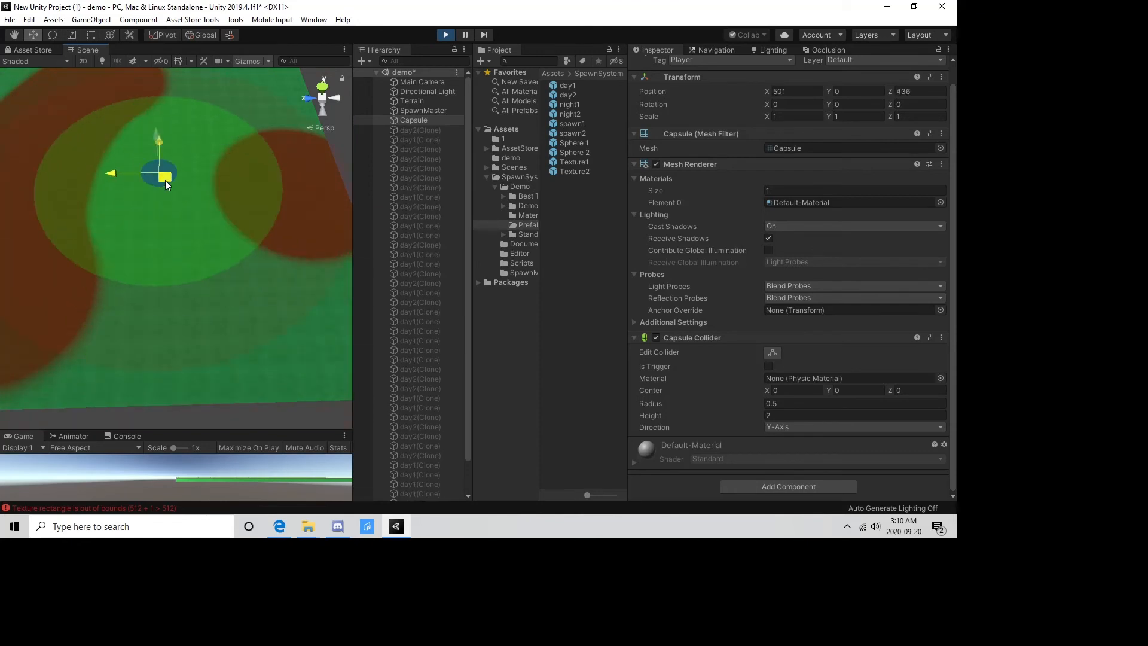
middle_drag(144, 213, 179, 279)
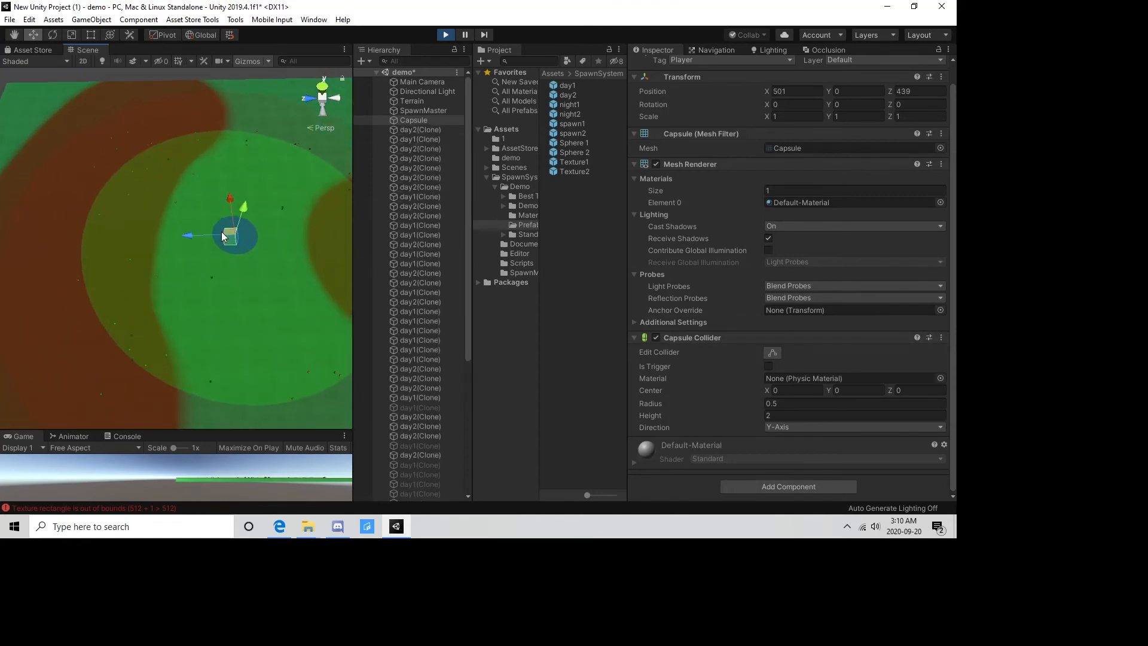
drag(230, 241, 195, 248)
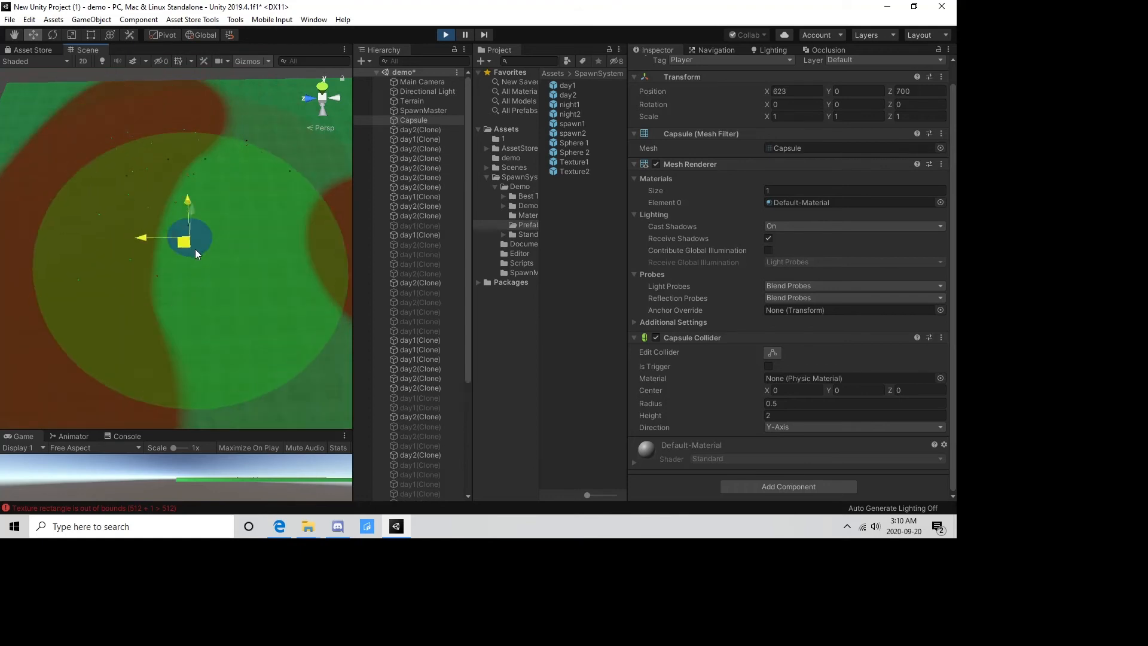
click(440, 33)
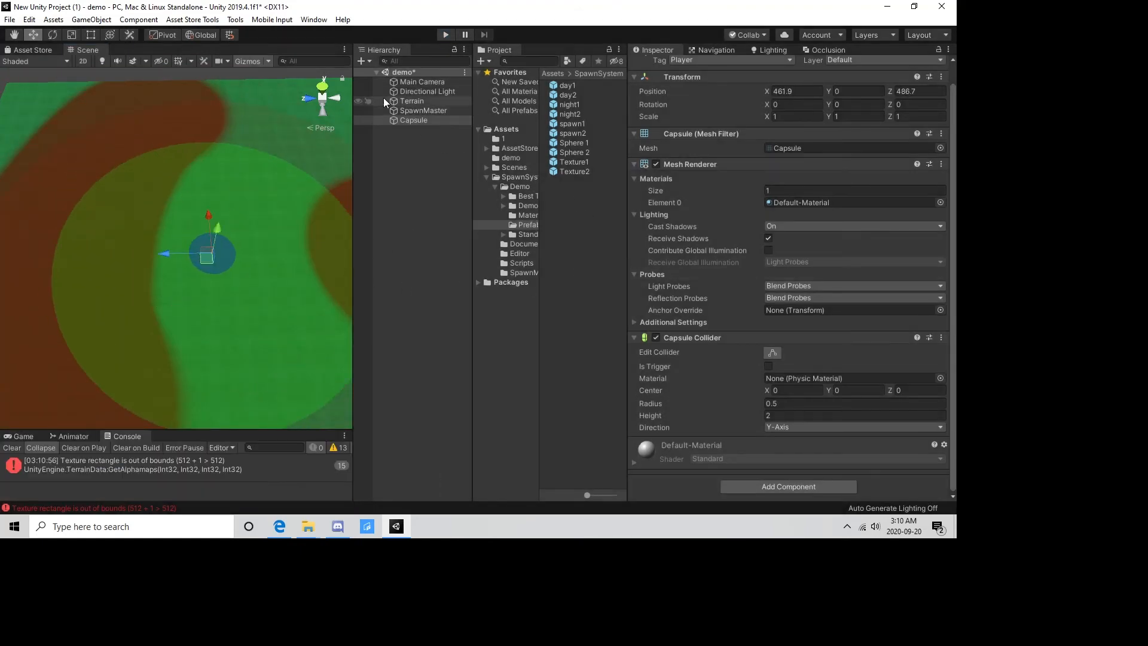
Review SpawnMaster's spawn timing settings and its Info settings for the player tag, population cap and Unity terrain use.
scroll(224, 209, down, 3)
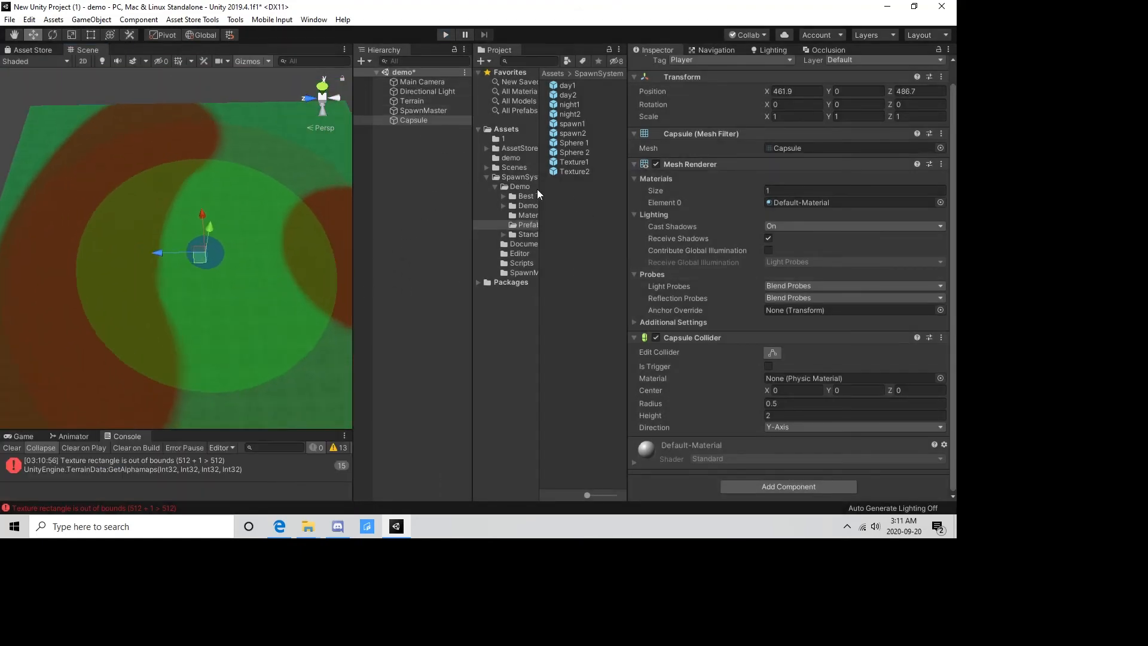
click(424, 110)
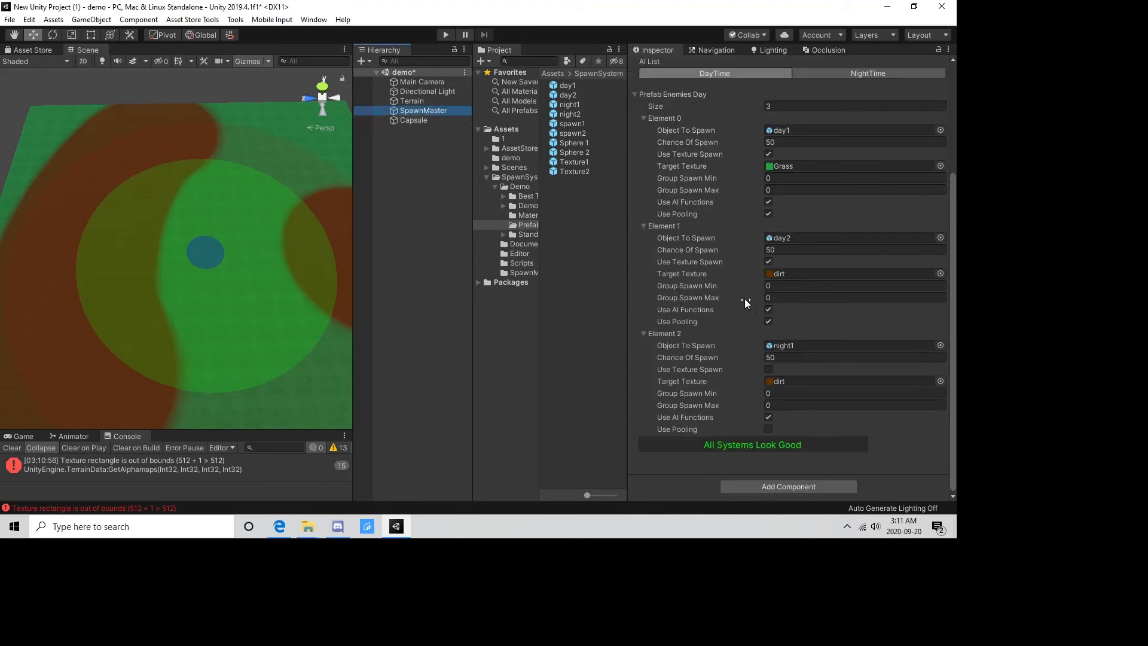
scroll(729, 317, up, 5)
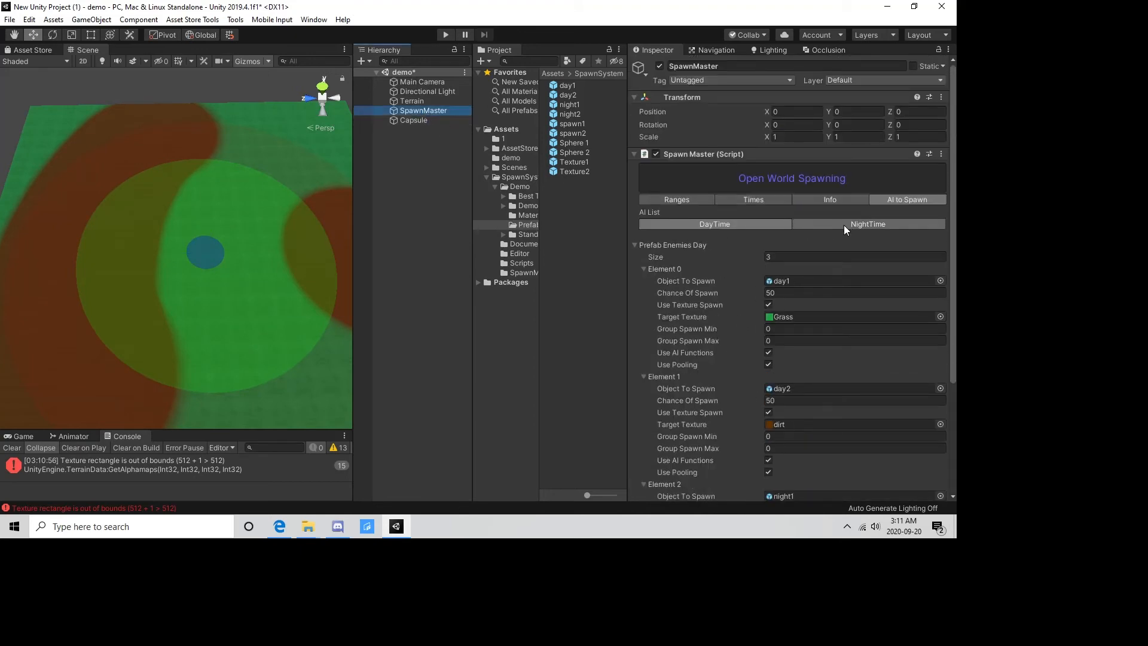
click(827, 199)
click(756, 199)
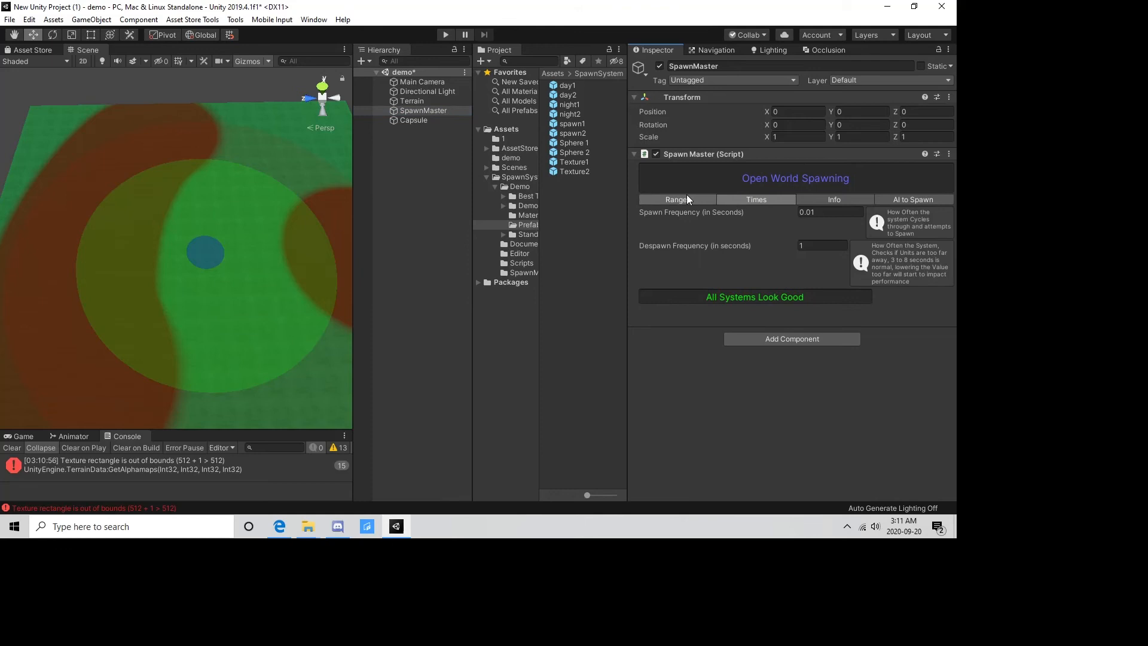
click(827, 199)
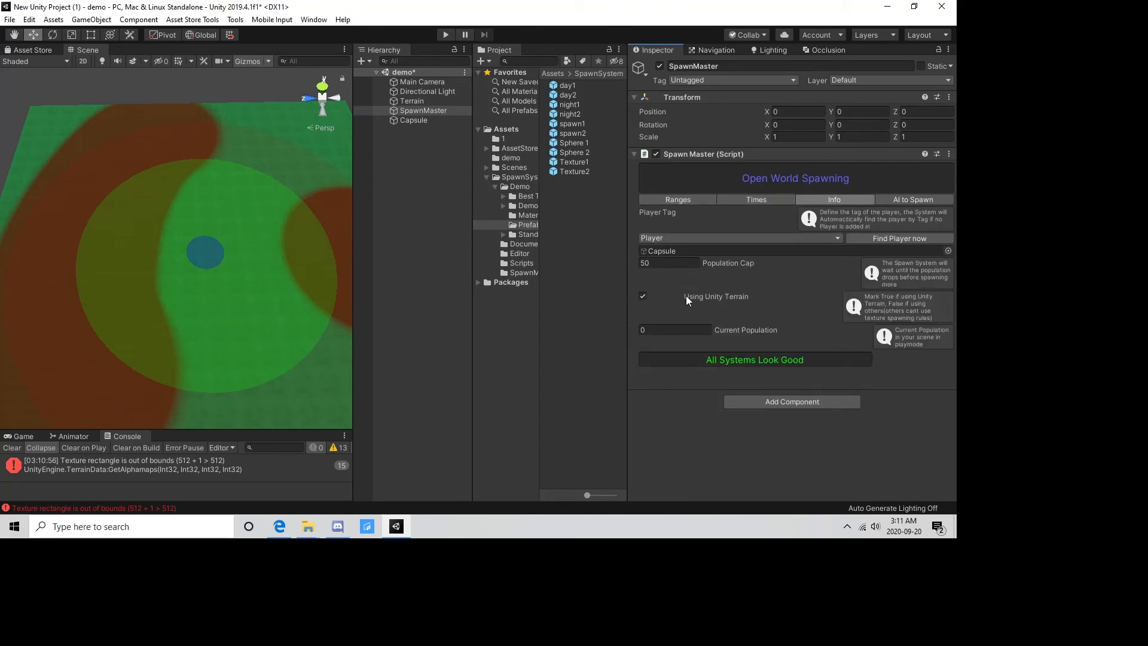
scroll(259, 174, down, 5)
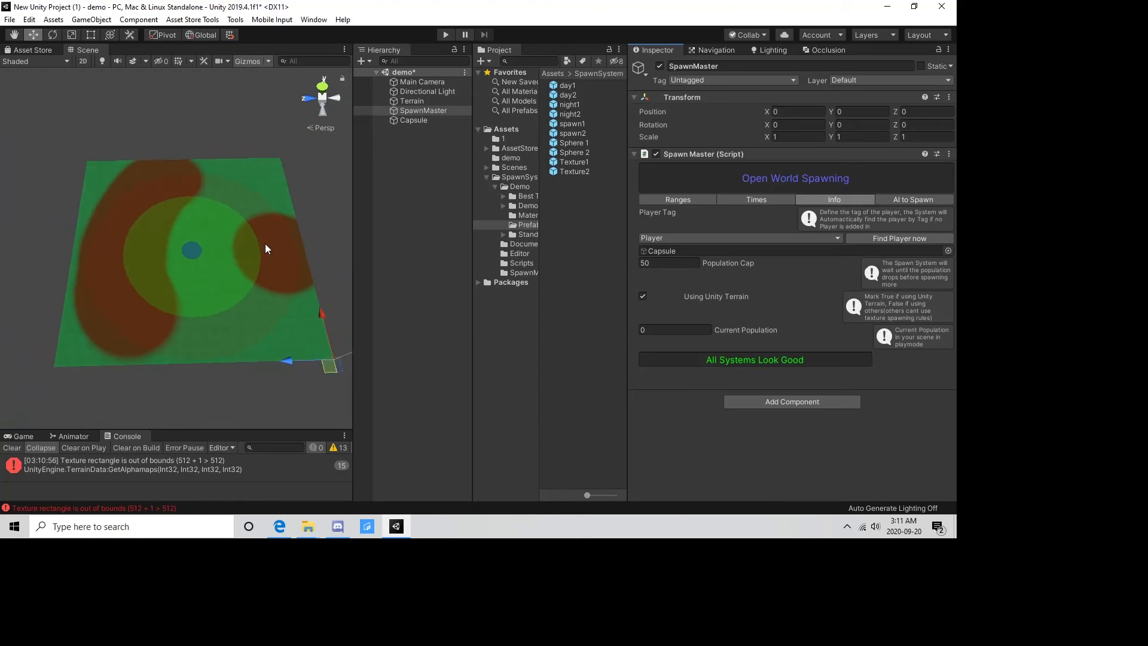
scroll(269, 190, down, 2)
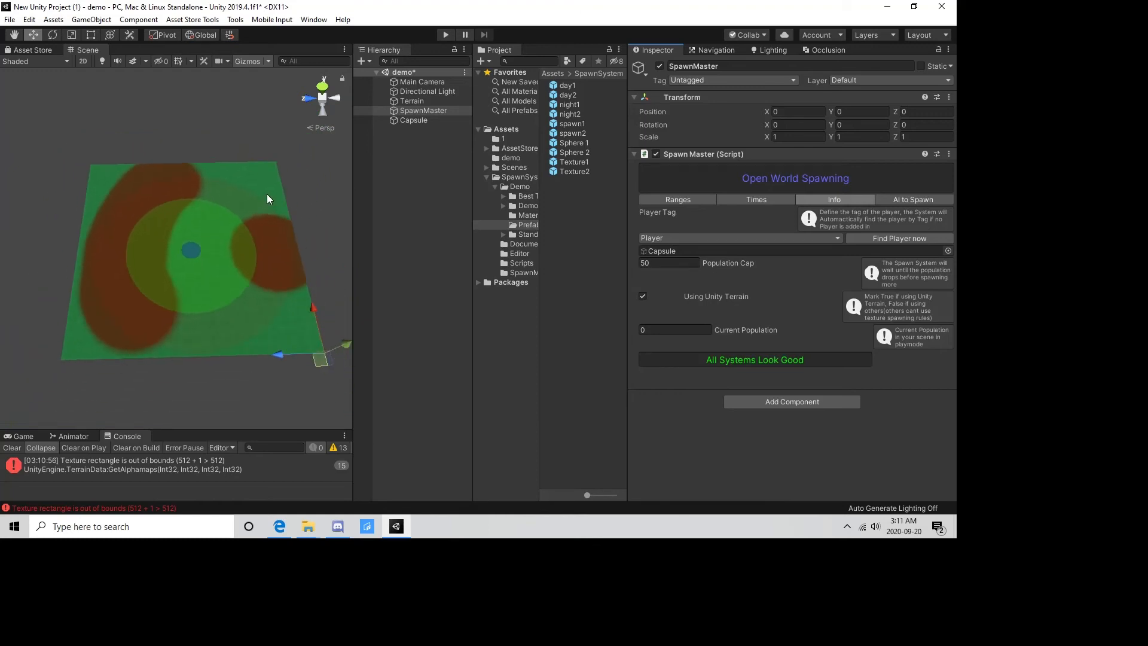
middle_drag(297, 215, 205, 192)
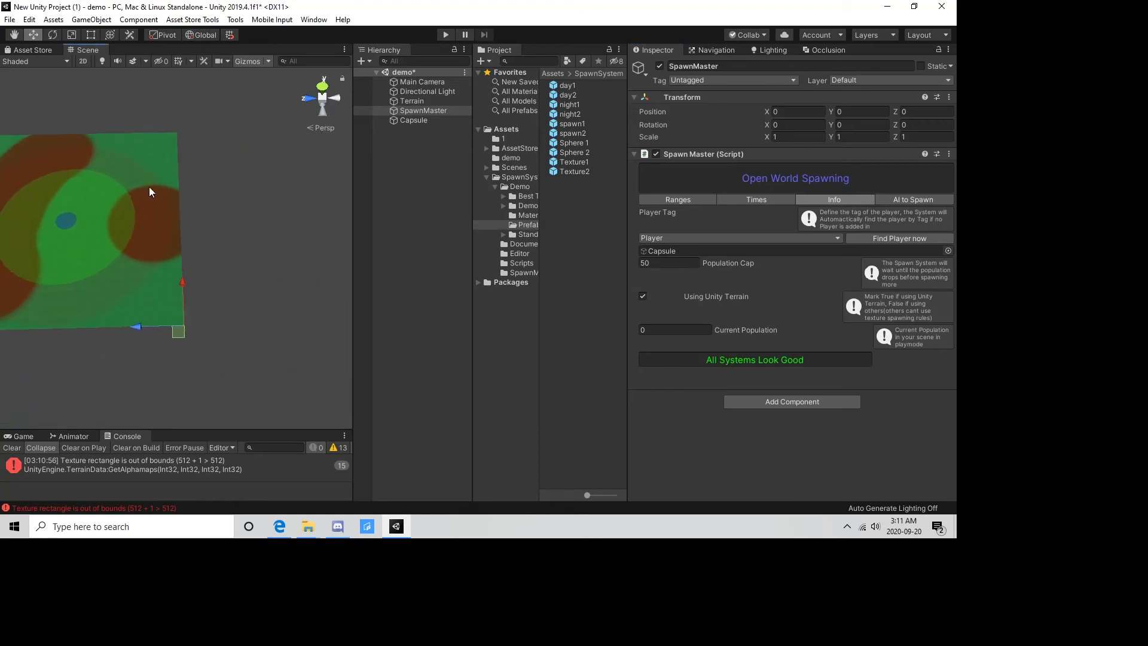
scroll(133, 203, up, 4)
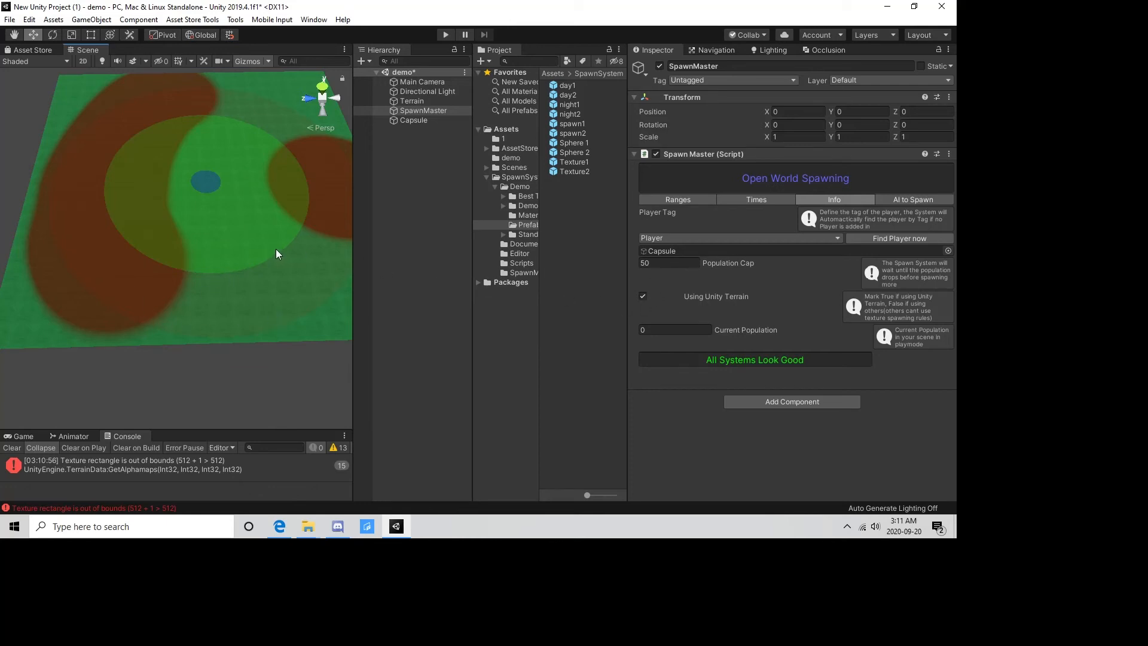
scroll(275, 249, down, 1)
middle_drag(254, 186, 233, 281)
scroll(233, 281, up, 2)
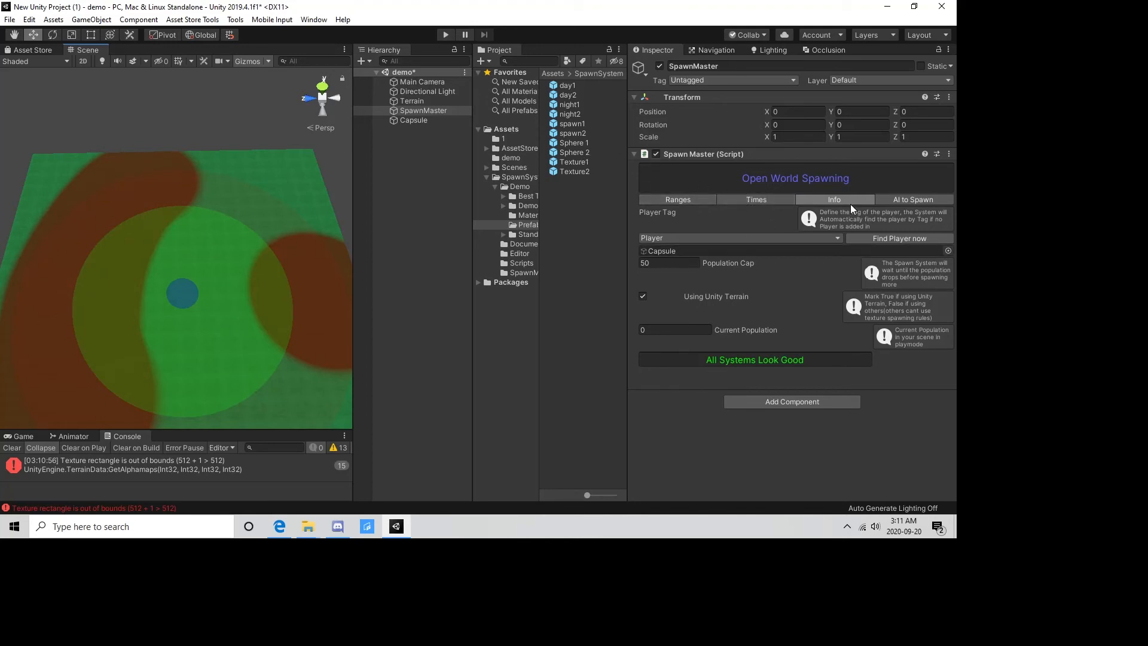
Review SpawnMaster's AI spawn lists for daytime and nighttime, including the texture, group and pooling options of each daytime entry.
click(920, 198)
scroll(766, 284, down, 5)
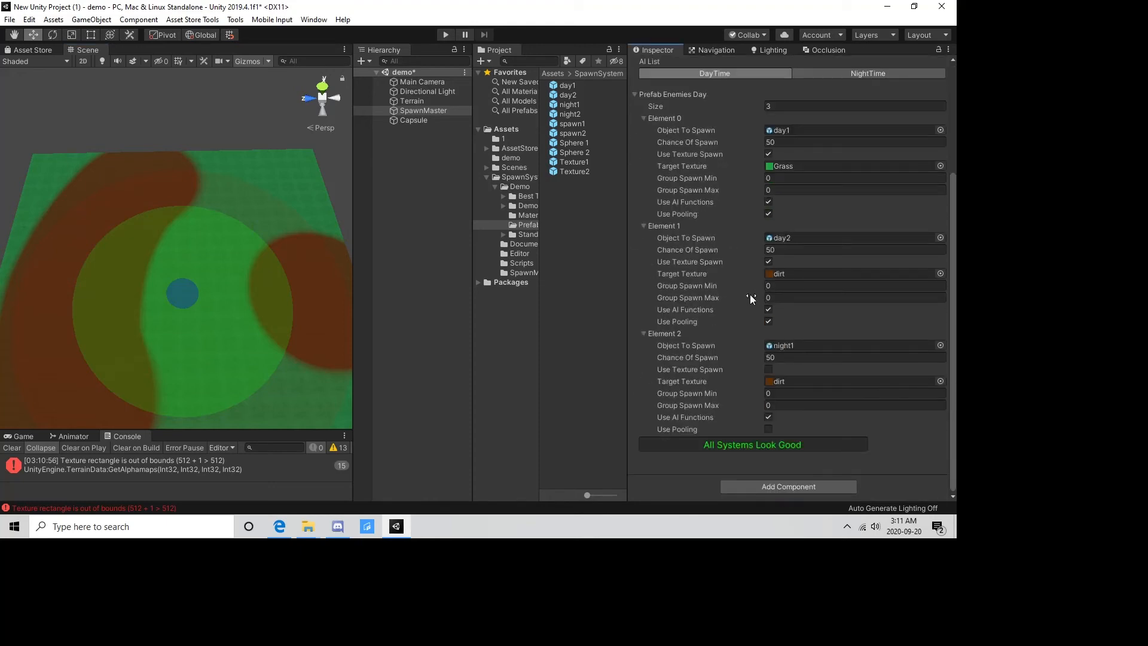
scroll(755, 297, up, 5)
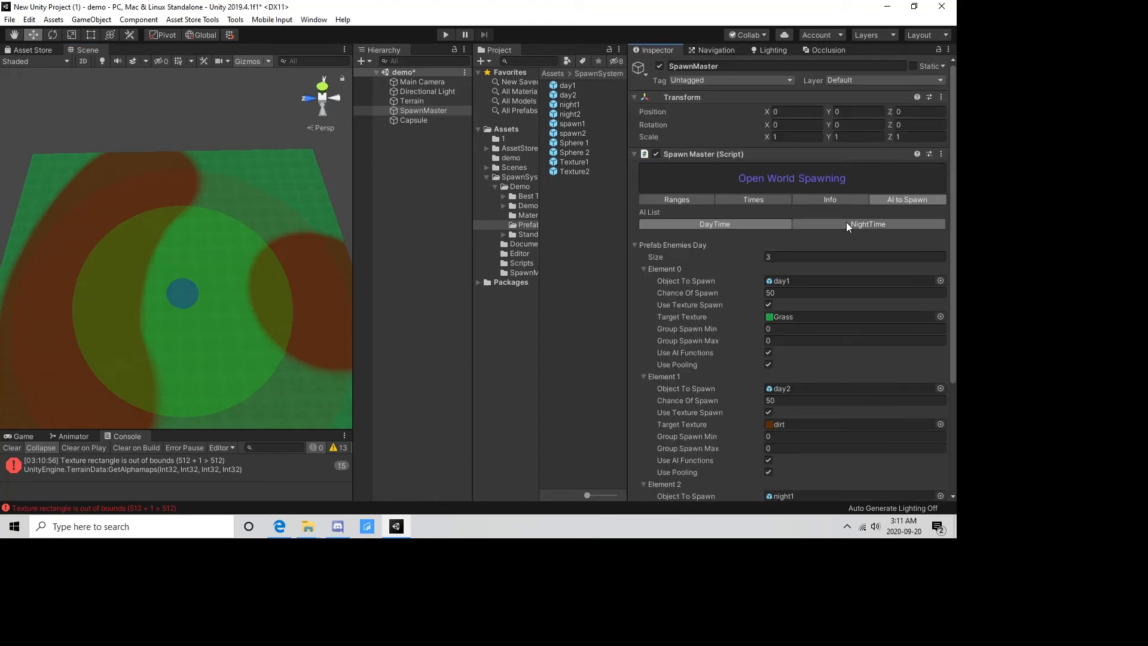
click(819, 222)
click(758, 224)
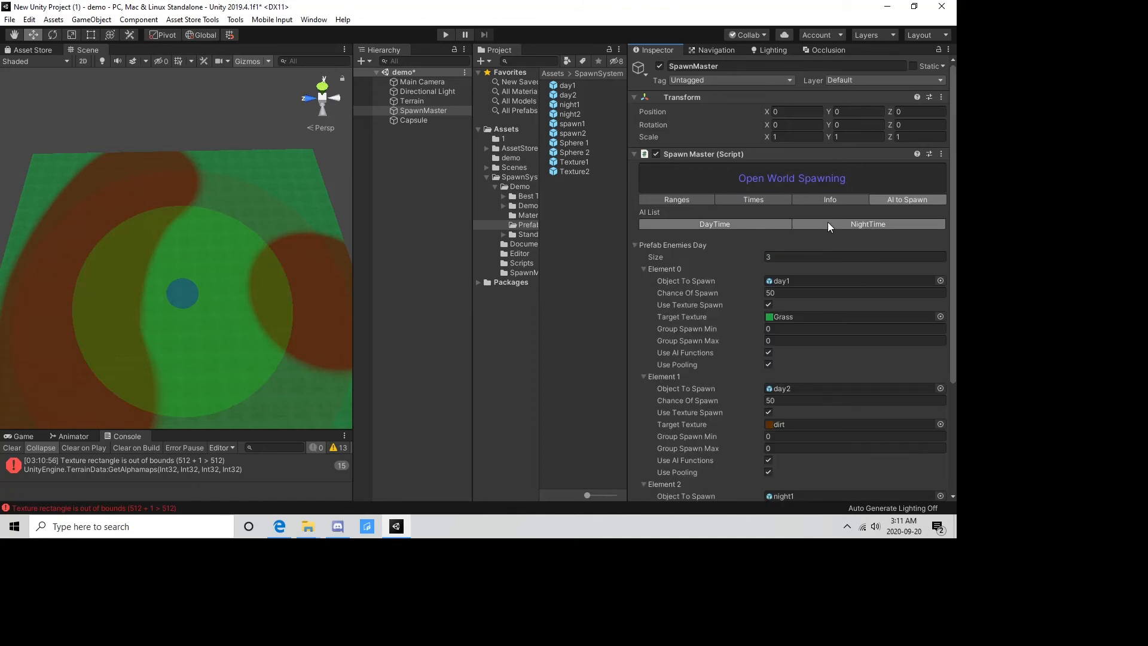
click(828, 222)
click(753, 224)
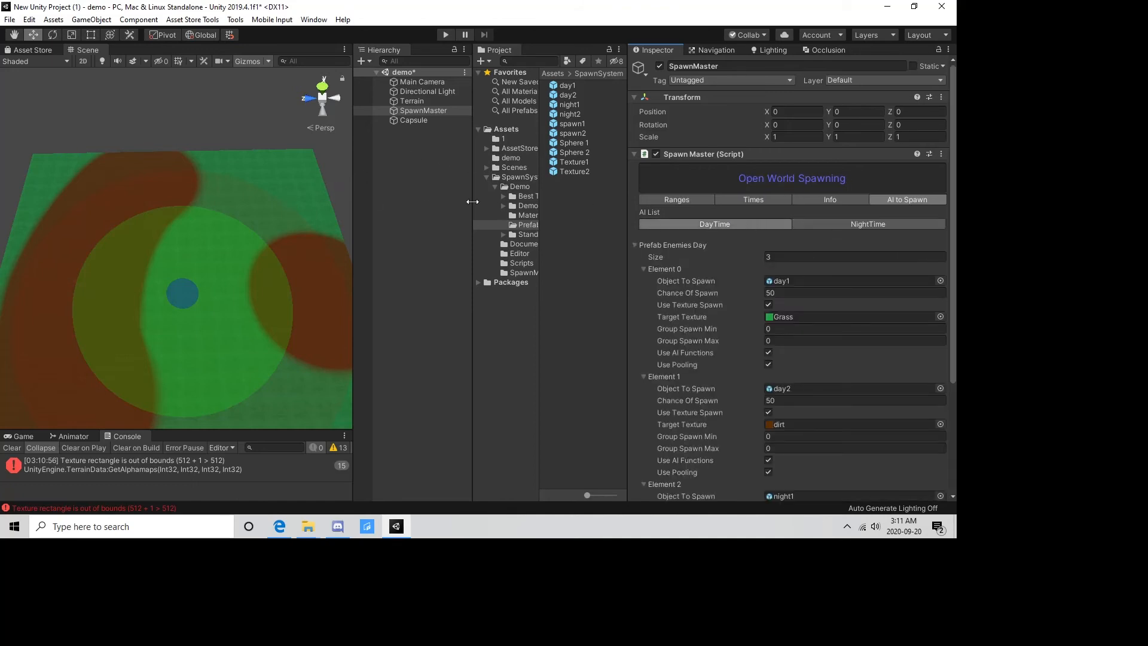
click(429, 111)
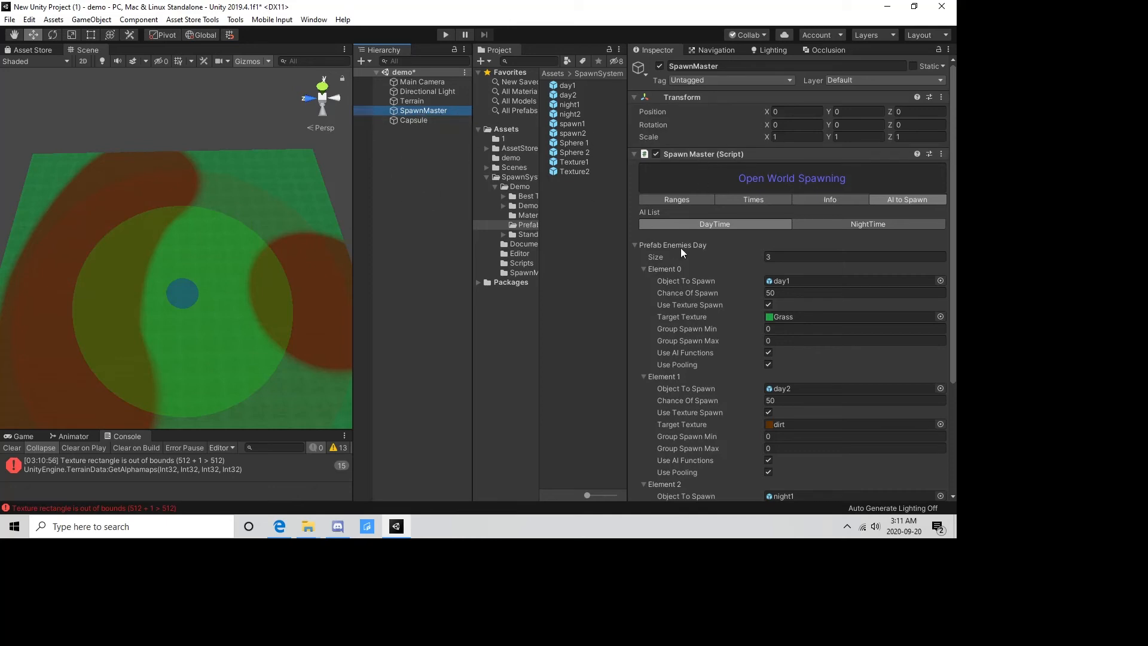
scroll(229, 282, down, 5)
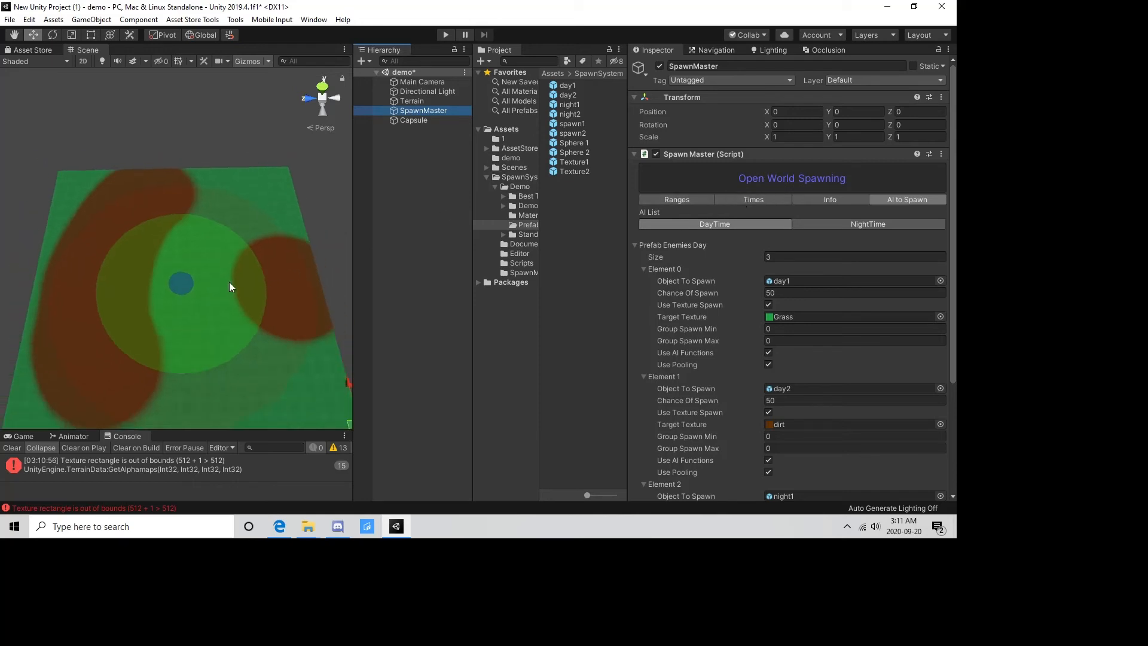
scroll(226, 282, up, 4)
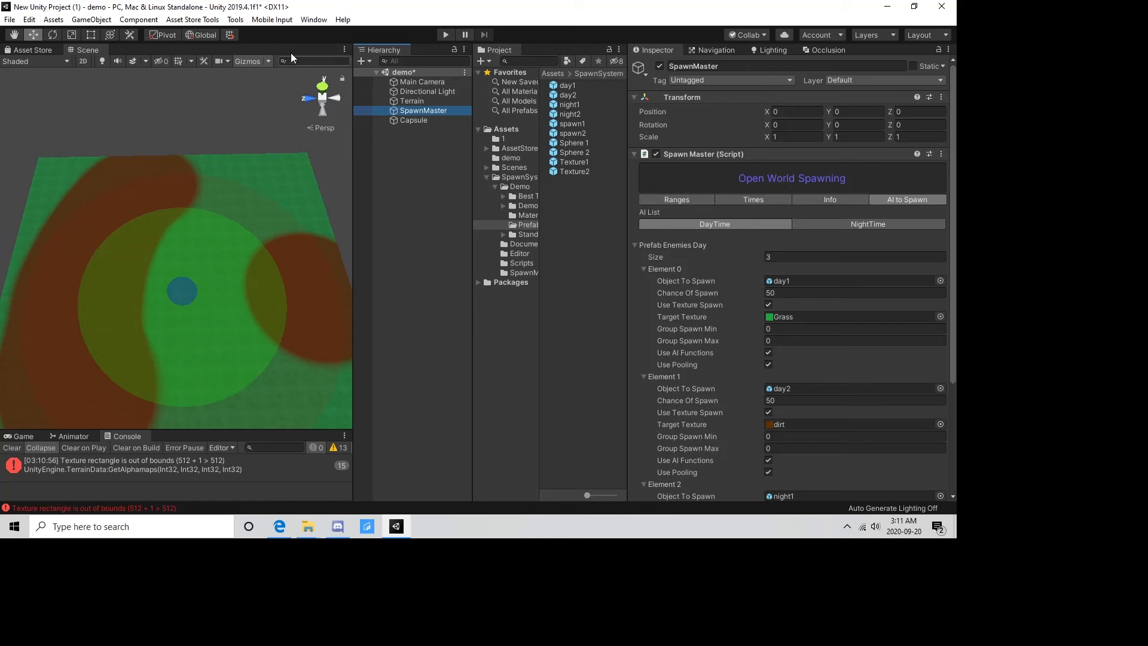
Add a SpawnArea object to the scene and move SpawnMaster to about X 149, Z 238 on the terrain.
click(235, 21)
mouse_move(249, 32)
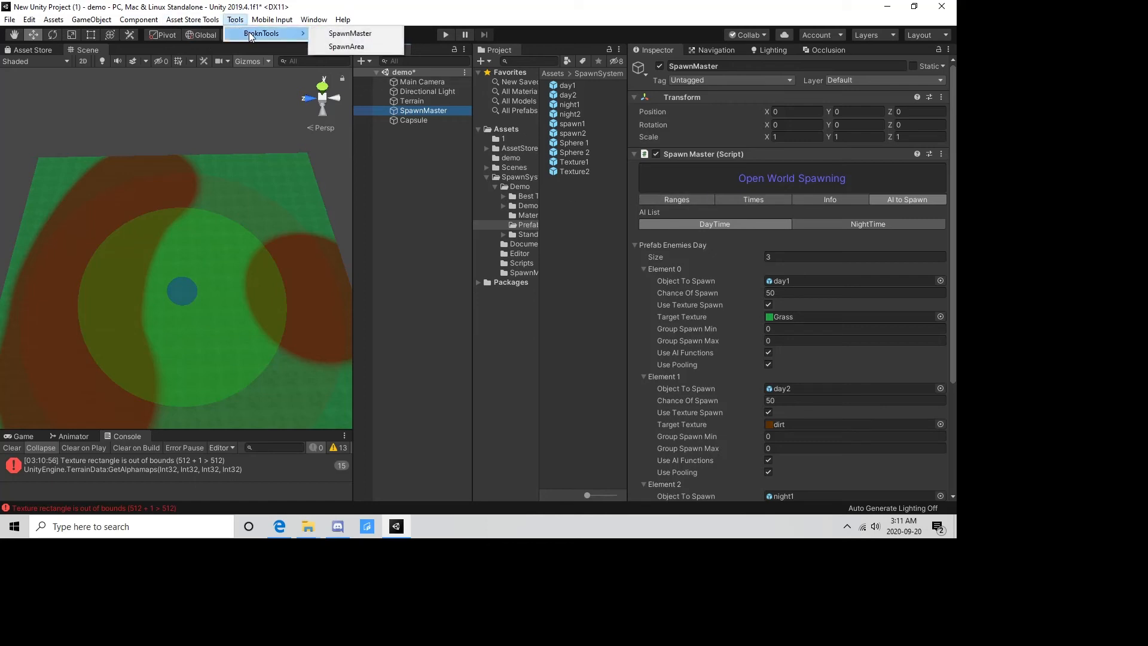
click(351, 45)
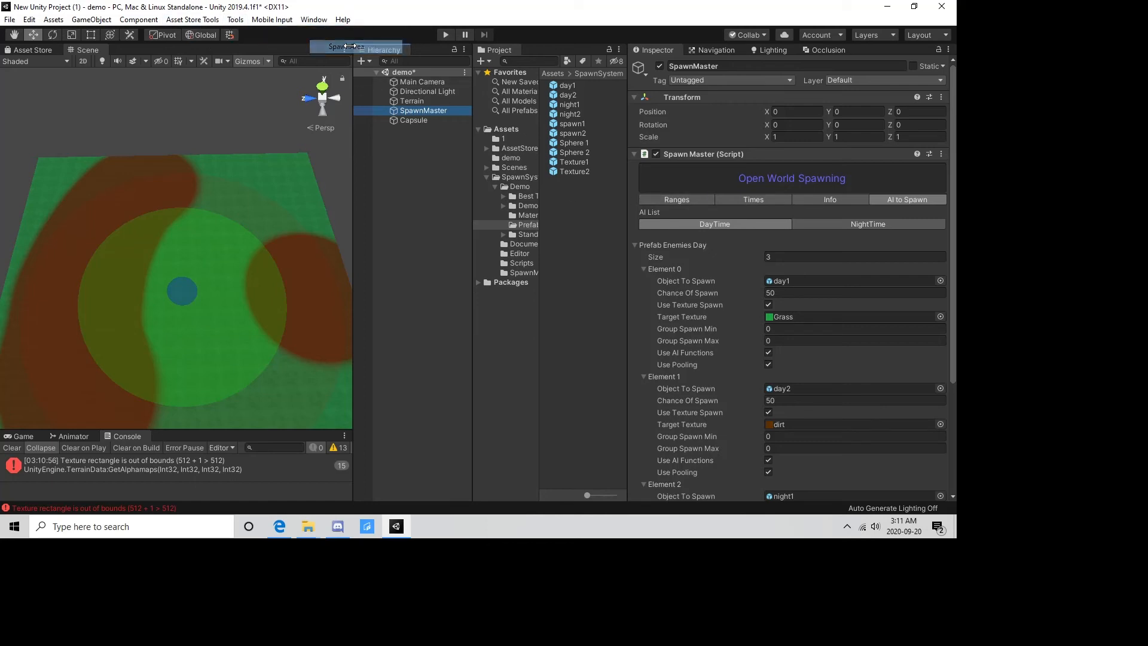
scroll(211, 192, down, 3)
right_drag(211, 193, 241, 262)
drag(328, 250, 256, 223)
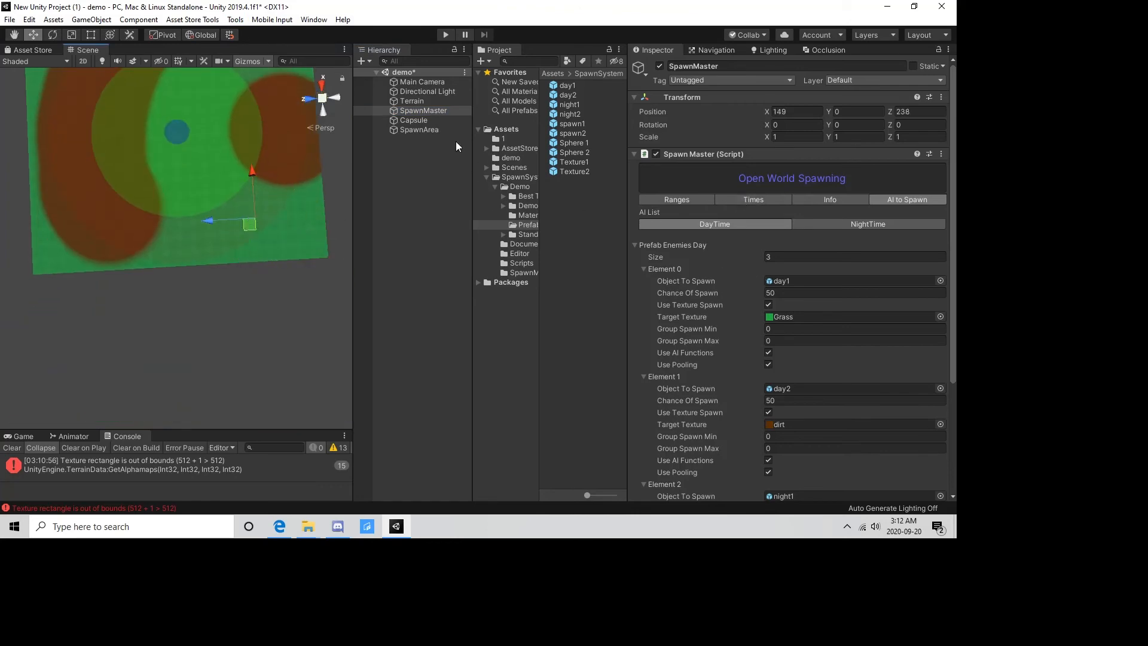
Set the SpawnArea's box collider size to 200 on X, Y and Z.
click(411, 129)
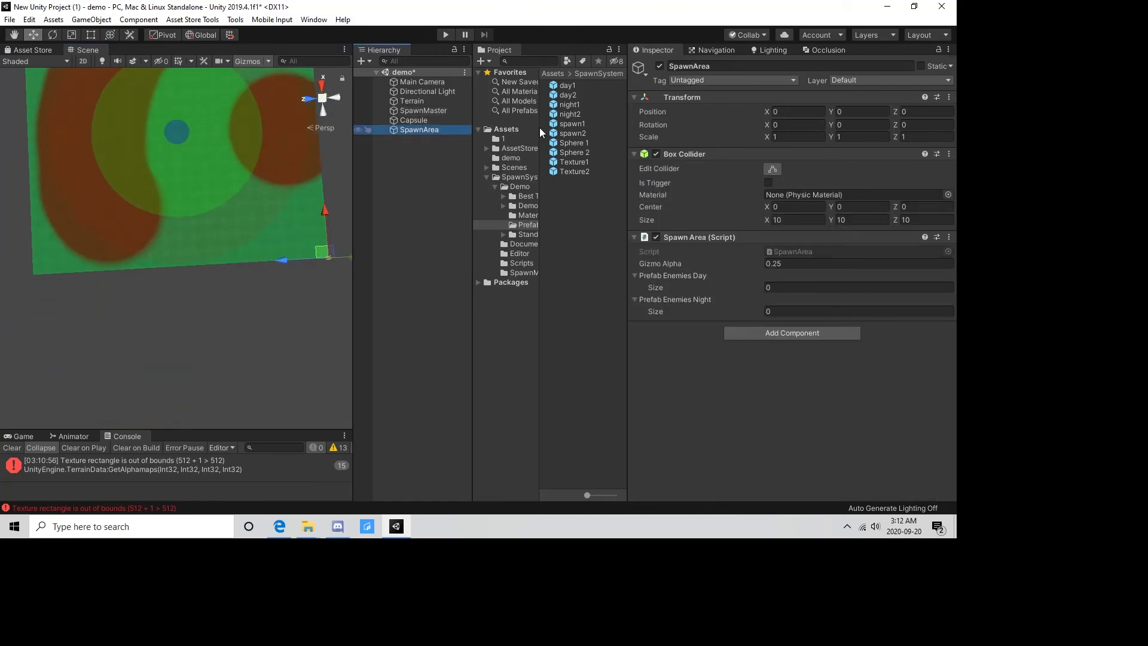
click(801, 218)
text(1)
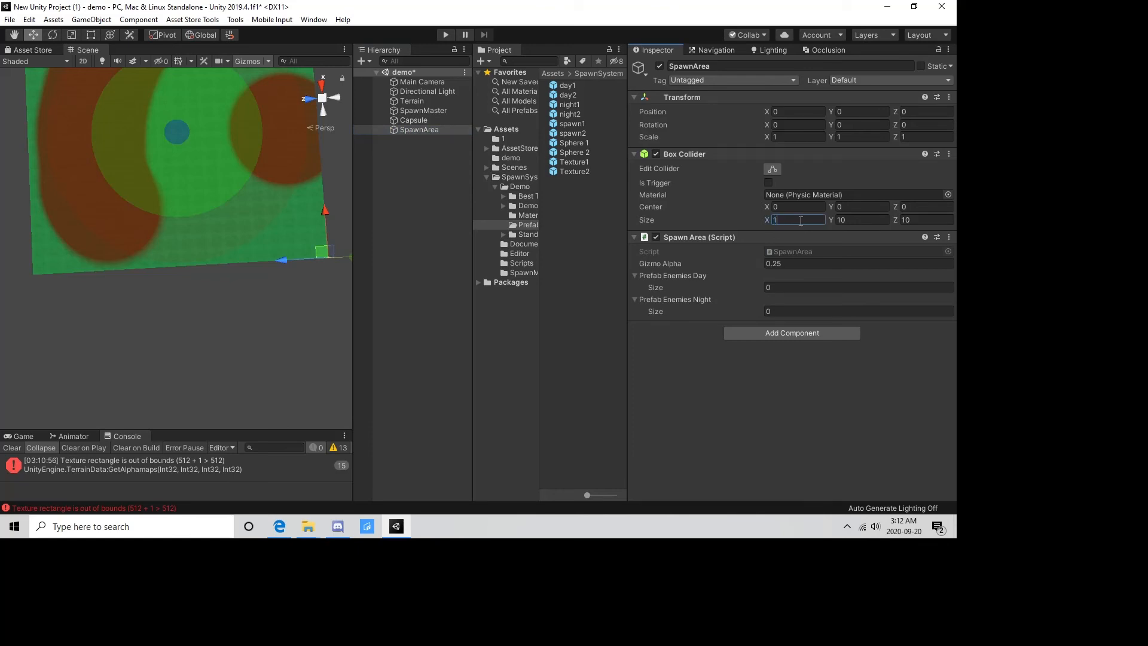
text(00)
drag(798, 220, 762, 216)
text(200)
click(855, 219)
text(200)
click(912, 219)
text(2000)
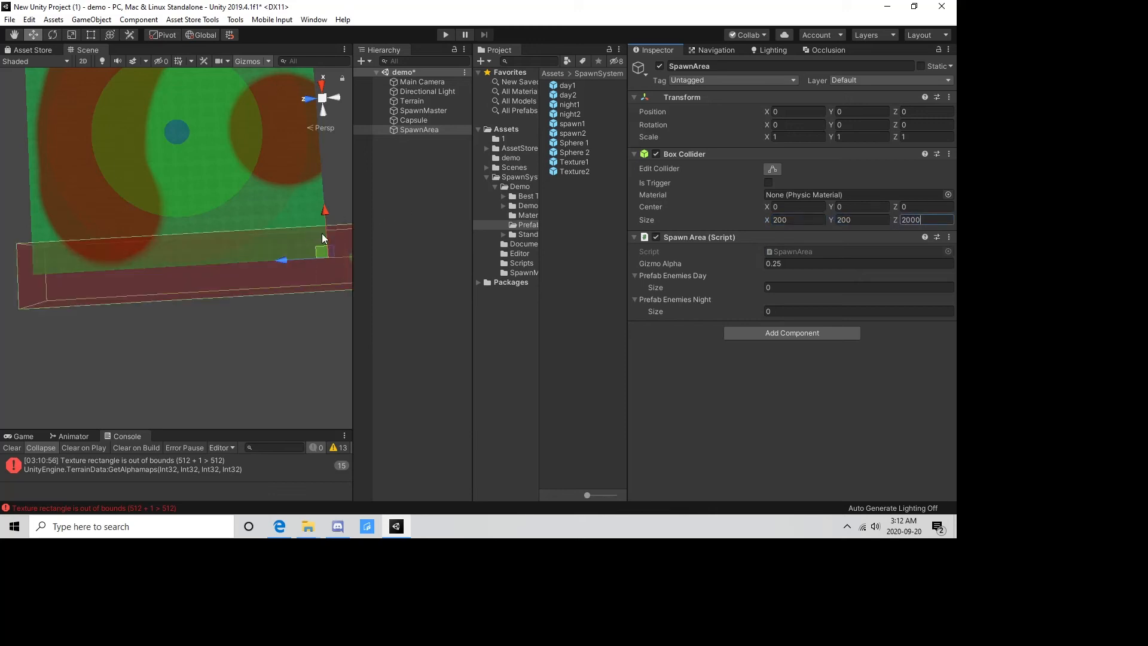
key(BackSpace)
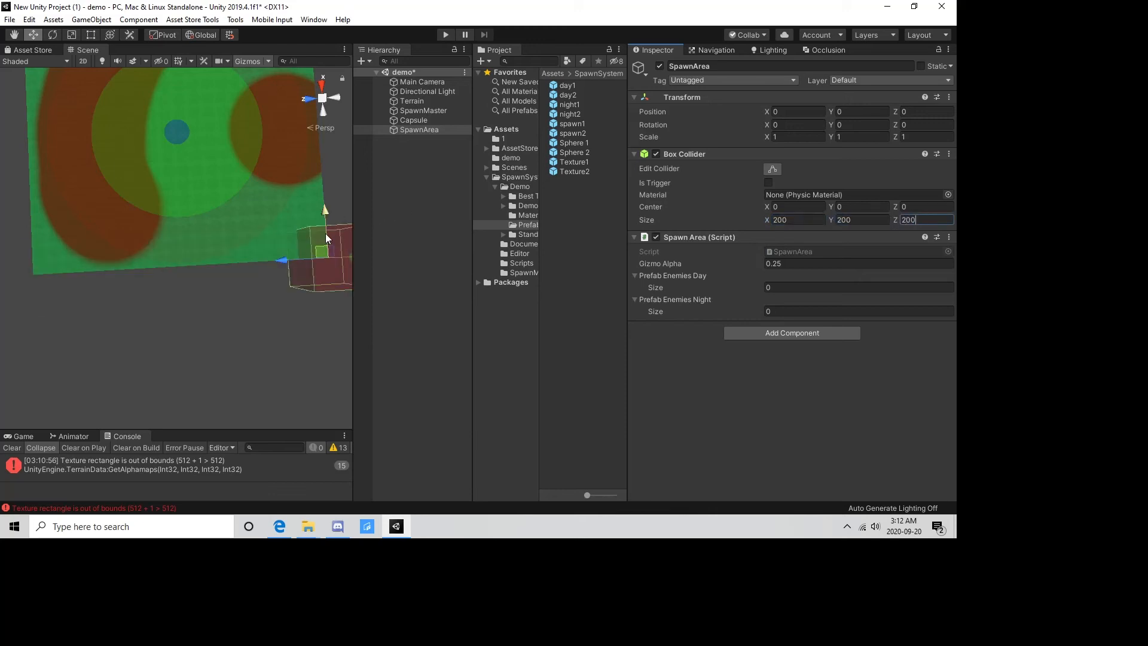
Move the SpawnArea to about X 188, Z 585, partly over the dirt patch, and set its Gizmo Alpha to 0.44.
drag(322, 251, 170, 214)
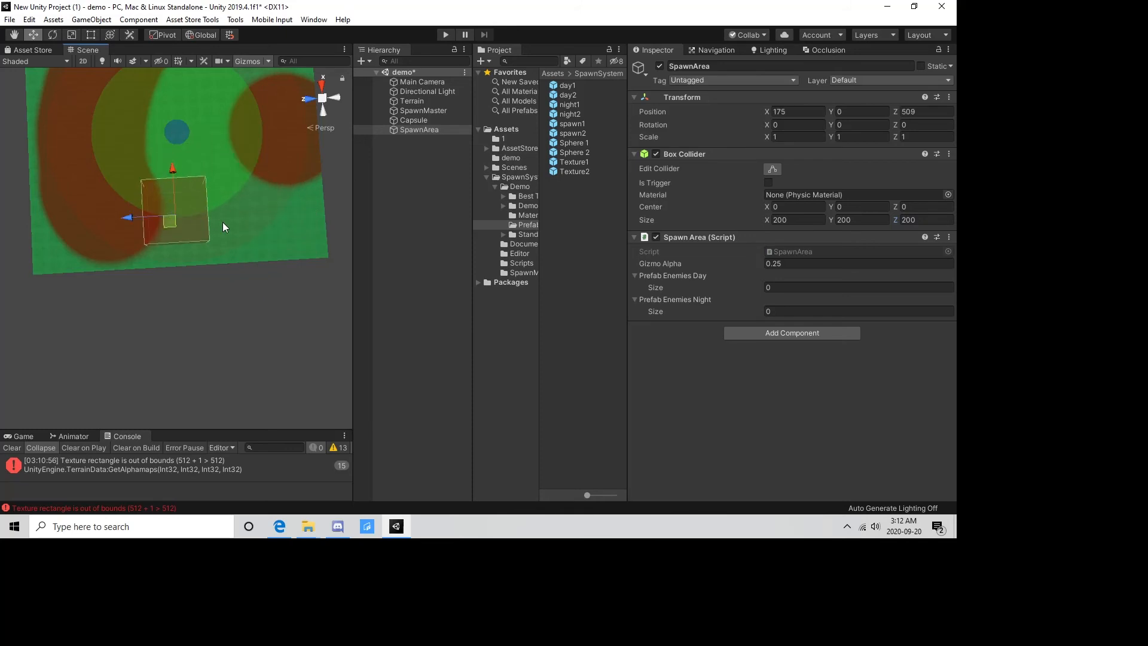
middle_drag(223, 221, 191, 217)
scroll(190, 217, up, 3)
drag(149, 209, 119, 205)
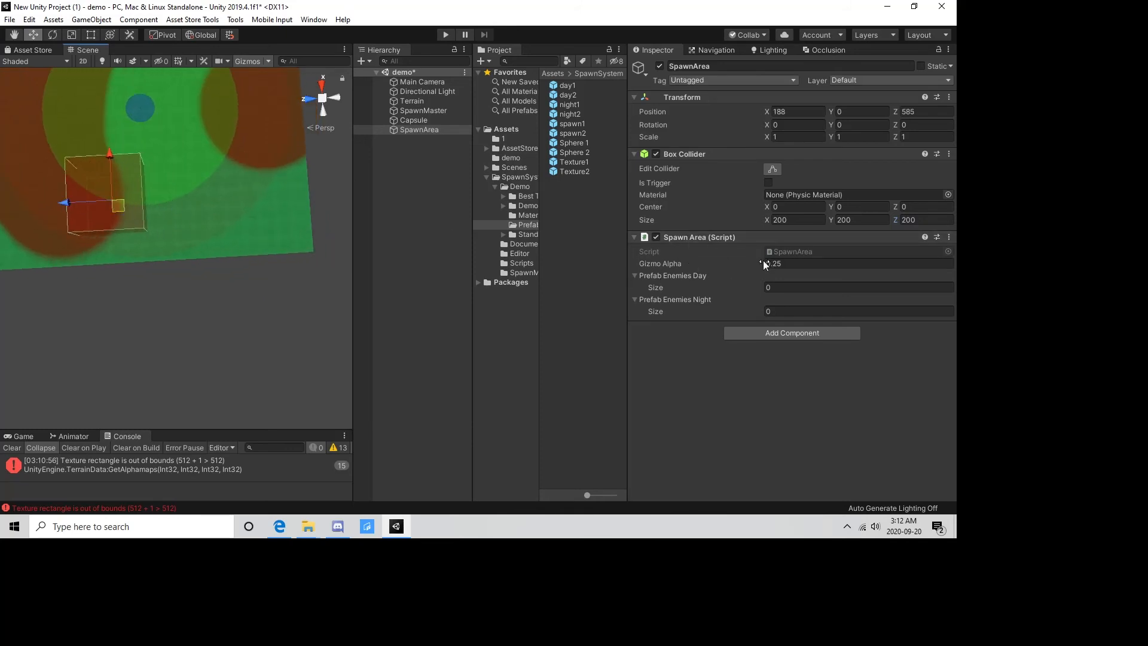
mouse_move(762, 260)
mouse_down()
mouse_move(740, 263)
mouse_move(779, 263)
mouse_move(752, 268)
mouse_move(761, 271)
mouse_up()
right_drag(234, 224, 214, 157)
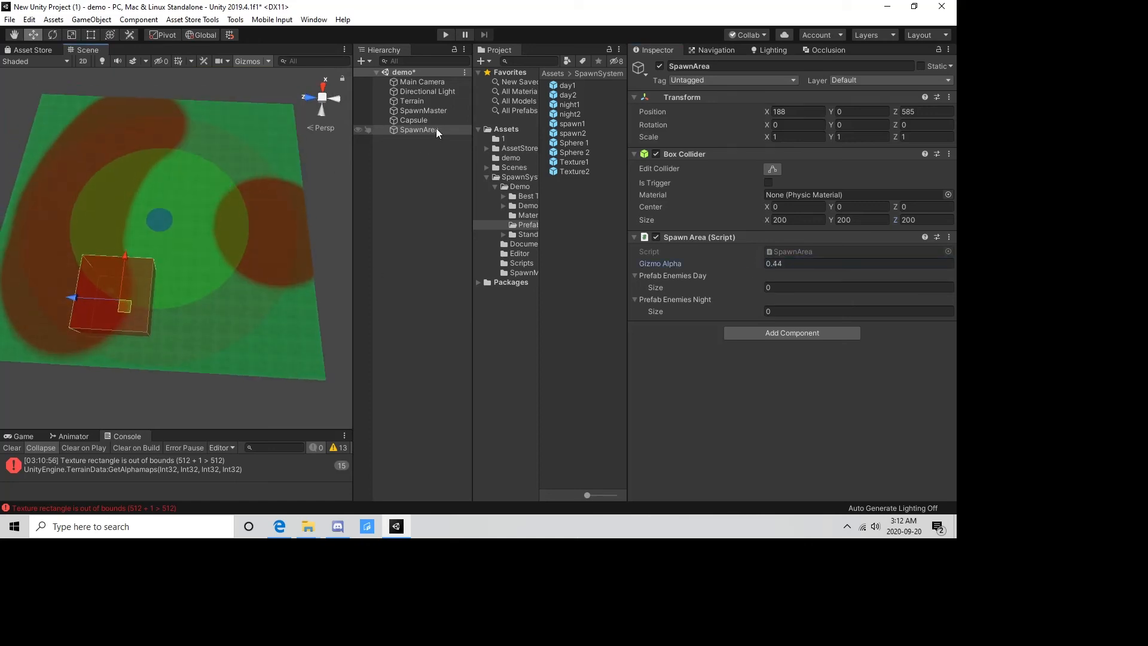
click(421, 121)
middle_drag(192, 336, 177, 241)
scroll(178, 237, up, 5)
right_drag(178, 238, 215, 246)
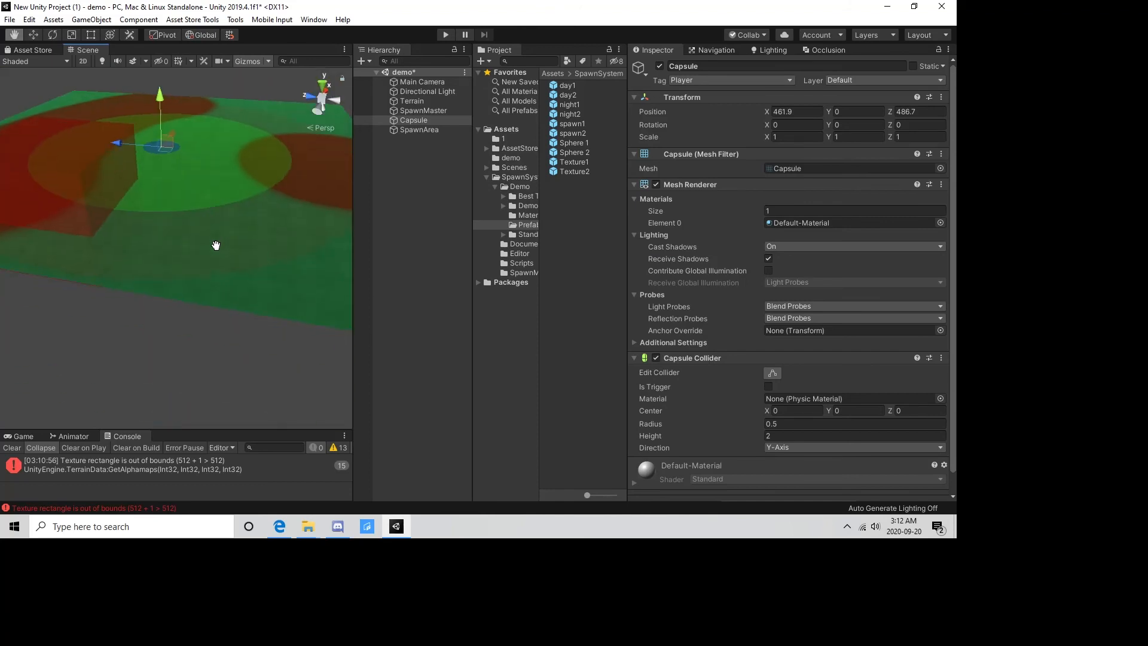
Add one daytime entry to the SpawnArea, with Sphere 1 as the object to spawn and a spawn chance of 100.
click(17, 198)
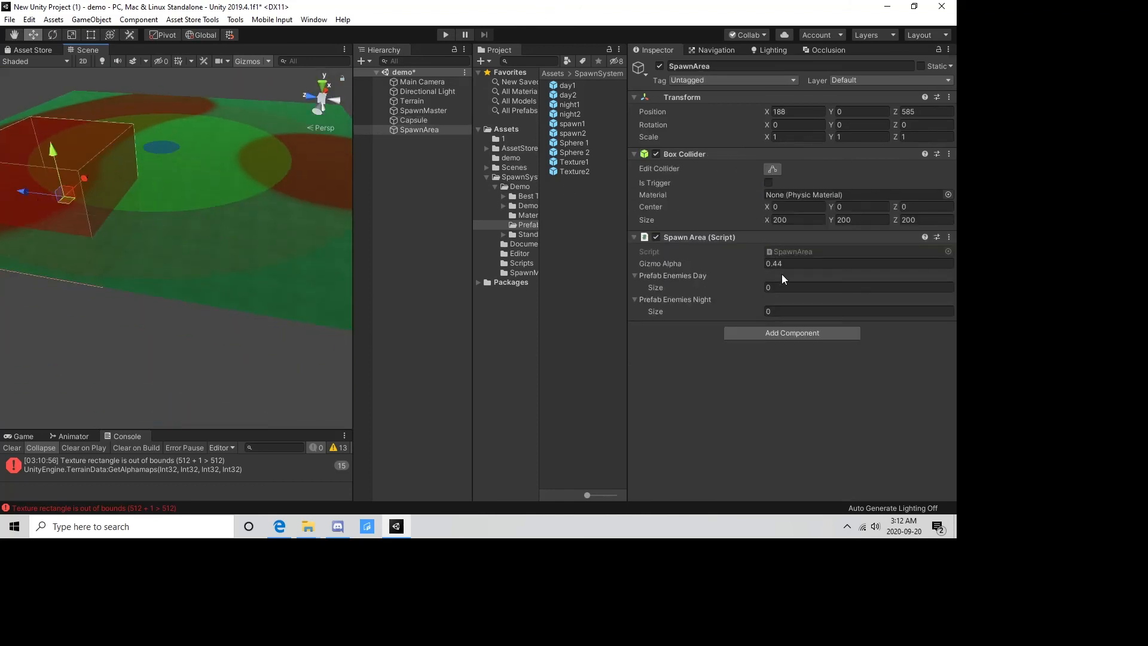
click(801, 289)
key(Return)
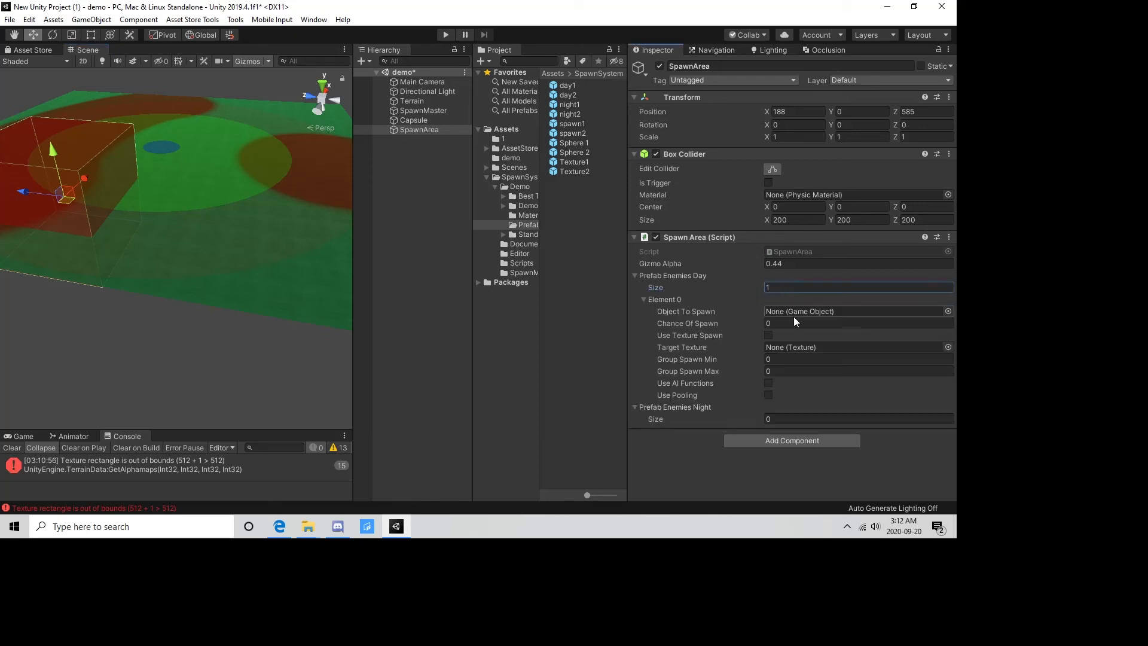
drag(574, 148, 791, 311)
click(775, 323)
text(100)
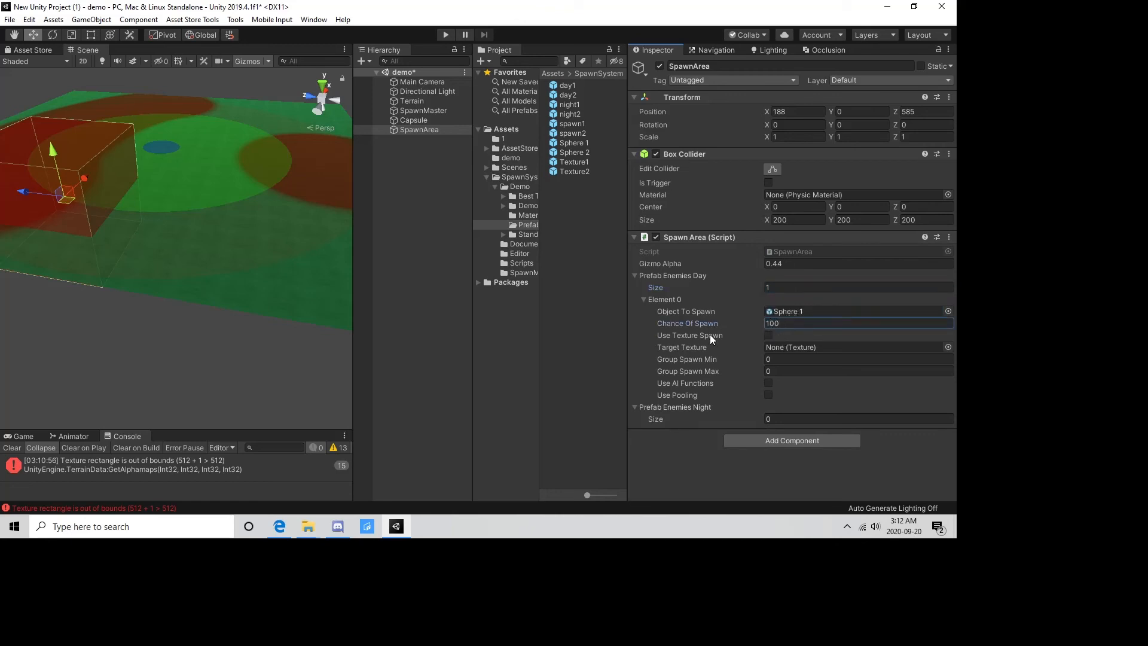
Set the Sphere 1 entry's group spawn to minimum 2 and maximum 10, and enable Use AI Functions and Use Pooling.
click(780, 359)
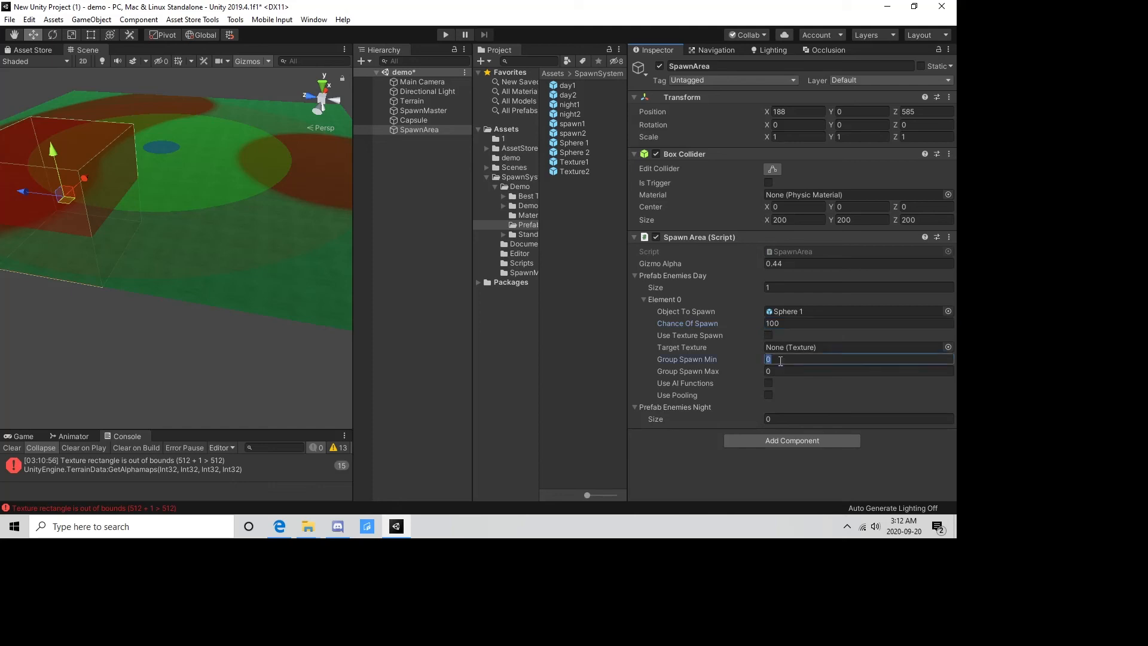
text(2)
click(783, 371)
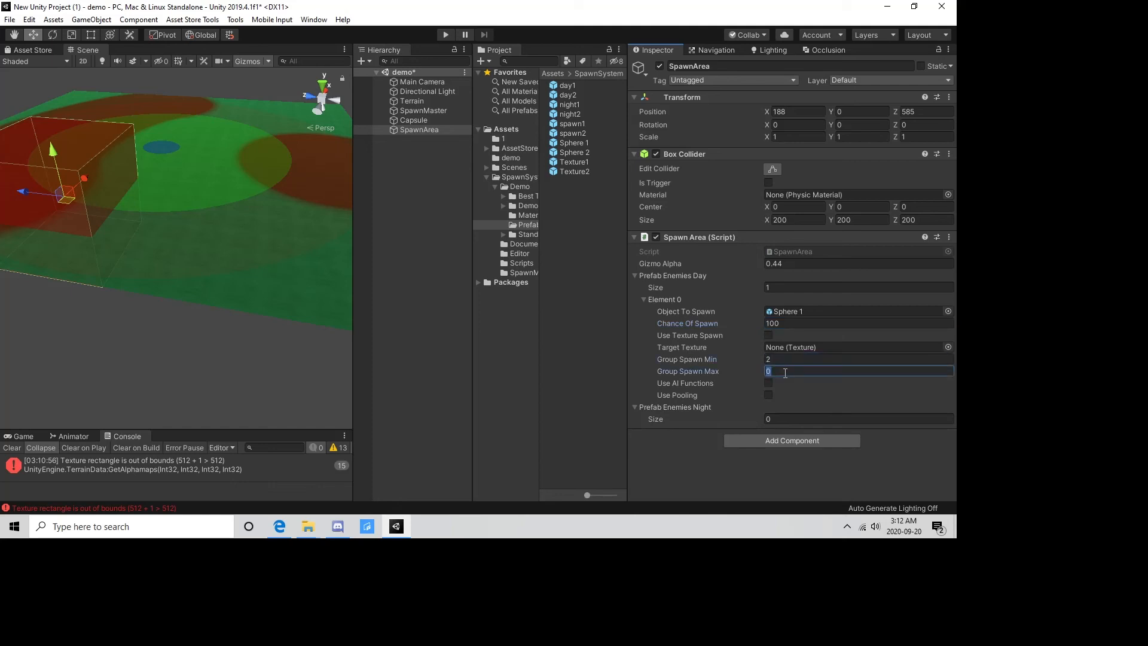
text(10)
click(769, 384)
Test the SpawnArea by playing the scene and moving the capsule to about X 323, Z 379 and X 494, Z 441, and stop playing.
alt+drag(207, 129, 201, 221)
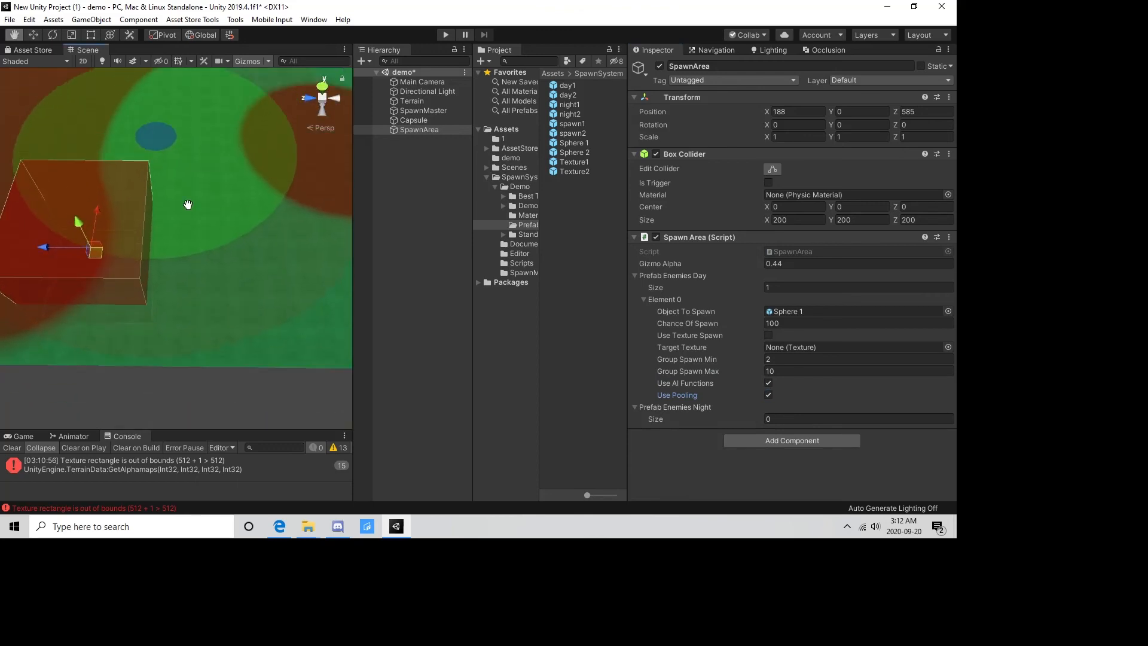
middle_drag(187, 205, 197, 254)
click(444, 34)
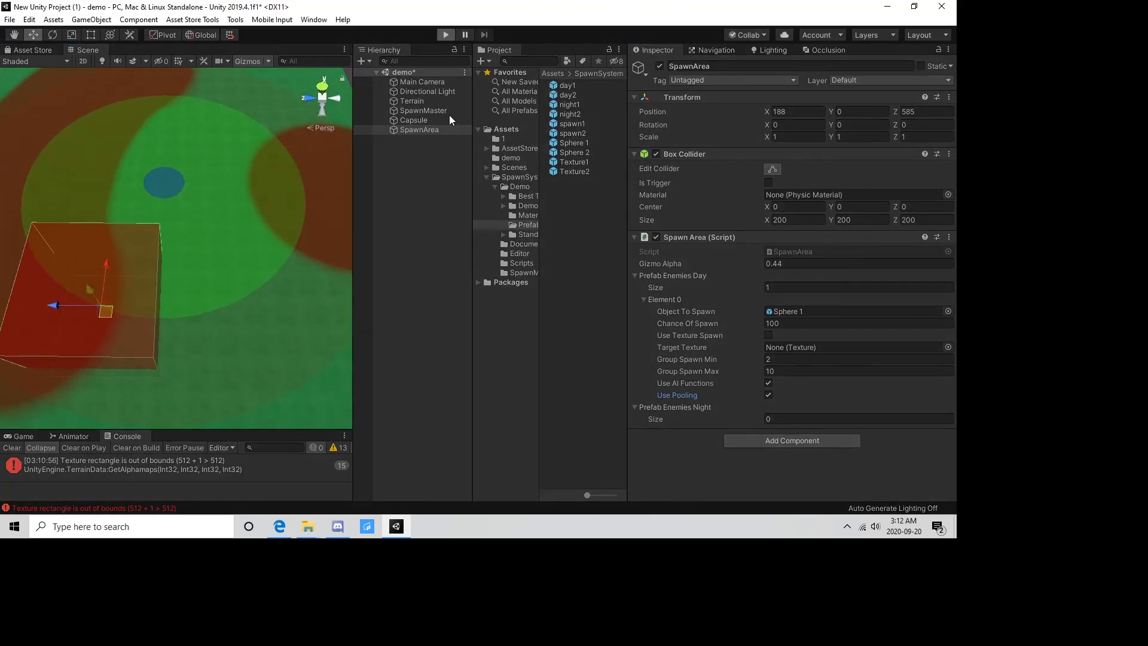
click(422, 120)
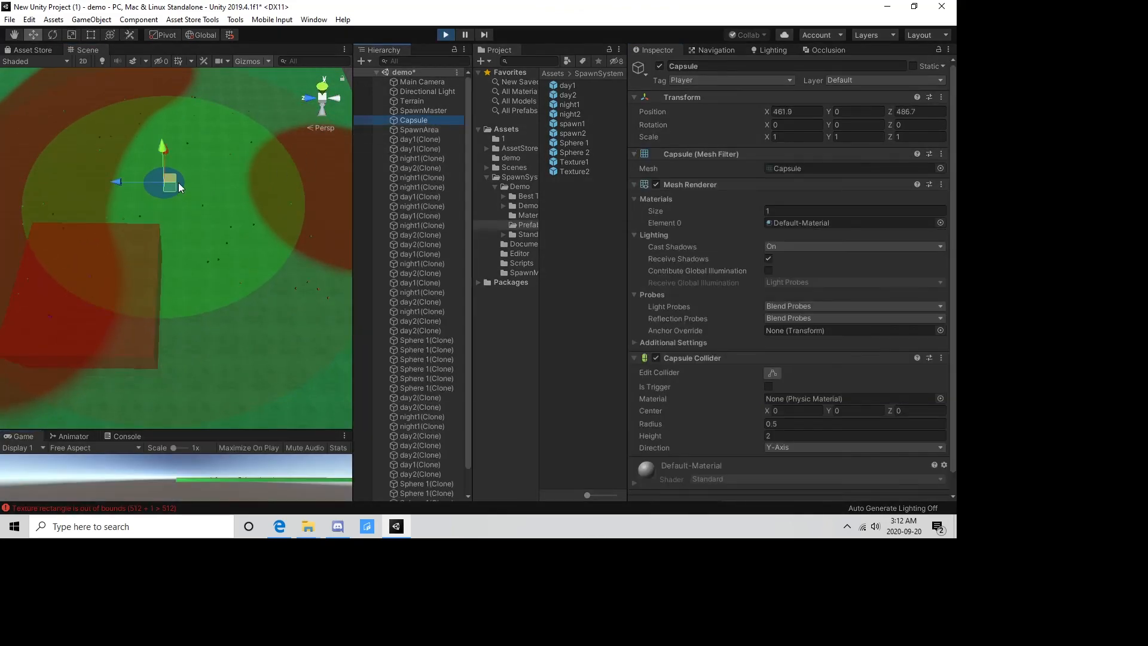
drag(179, 193, 191, 266)
middle_drag(192, 267, 203, 238)
alt+drag(226, 320, 221, 252)
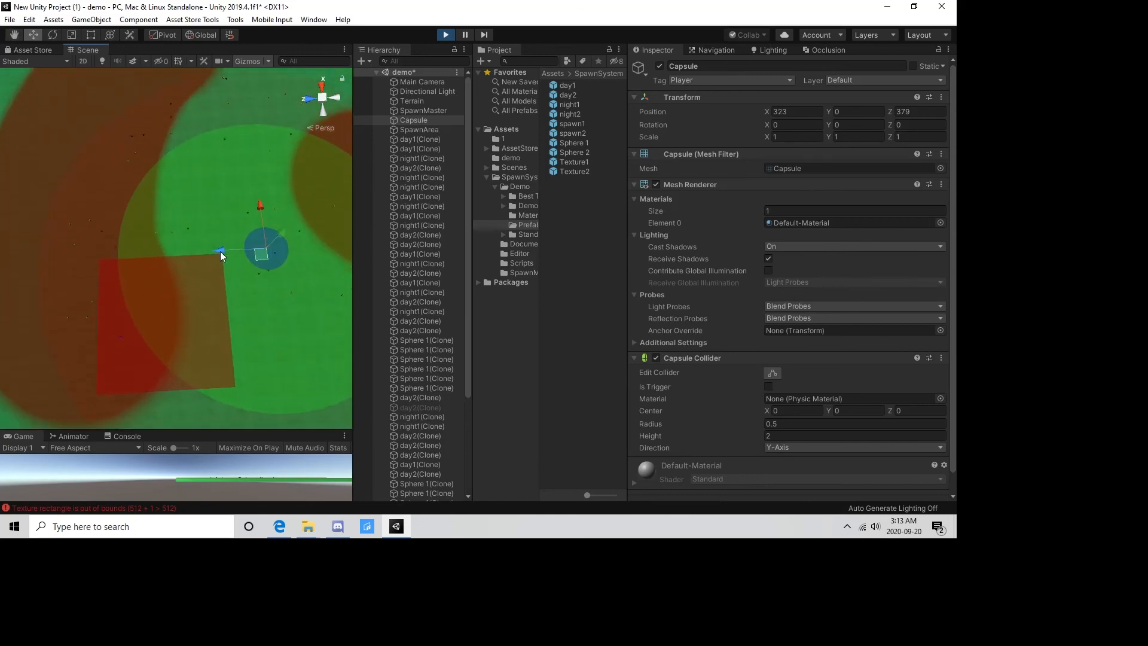
click(427, 120)
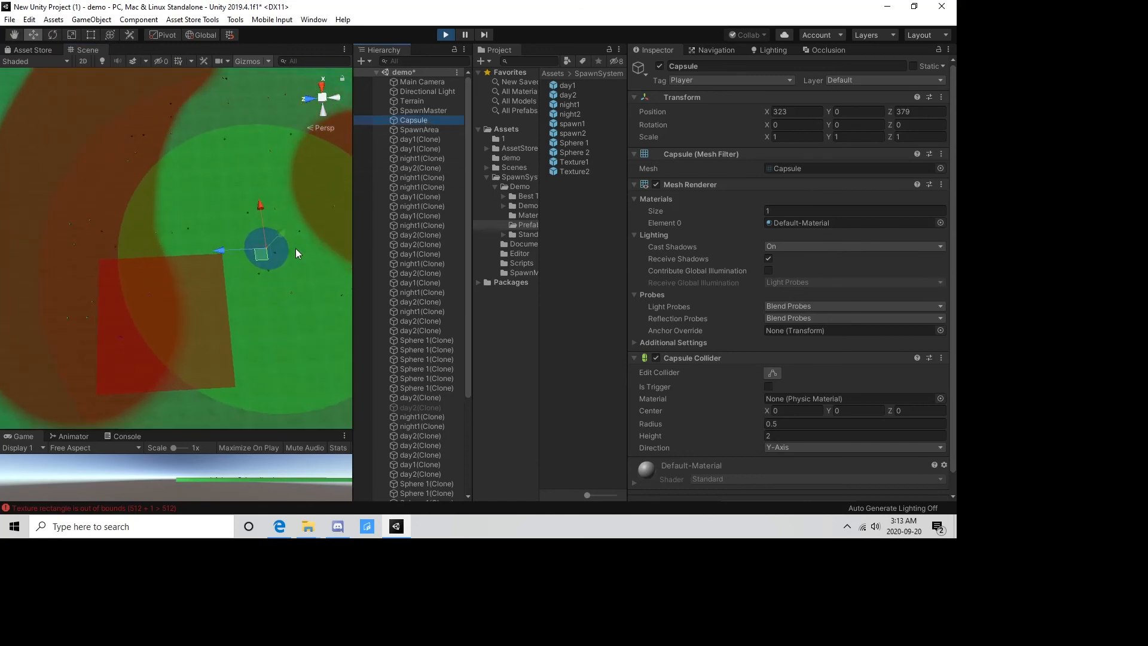
drag(259, 252, 216, 206)
middle_drag(216, 206, 189, 301)
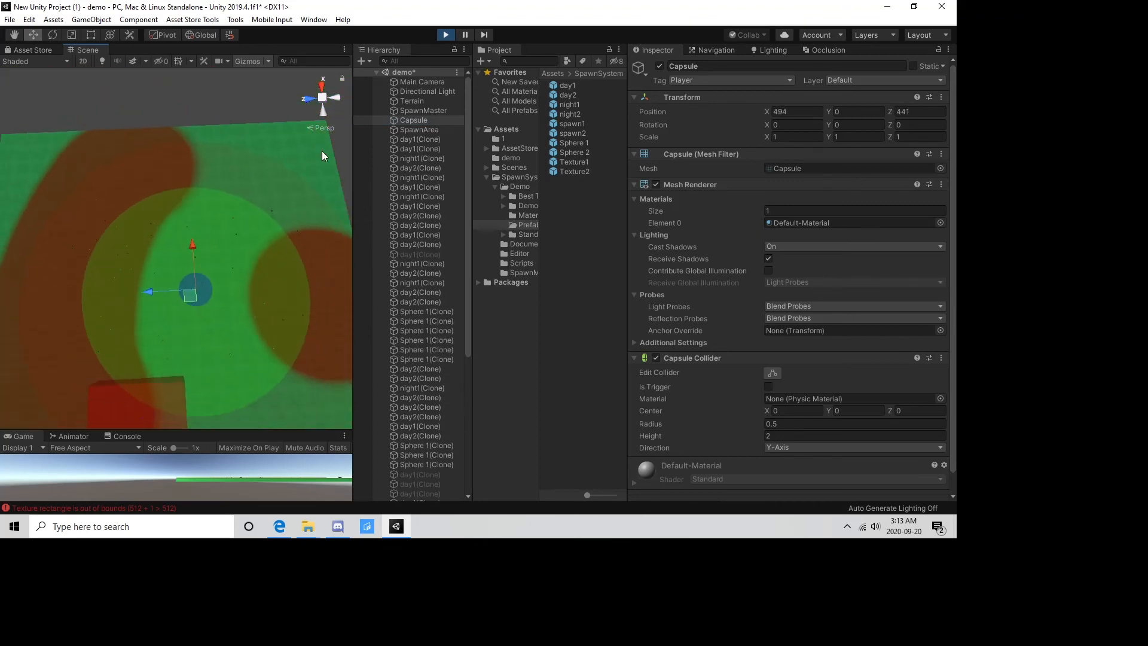
click(446, 34)
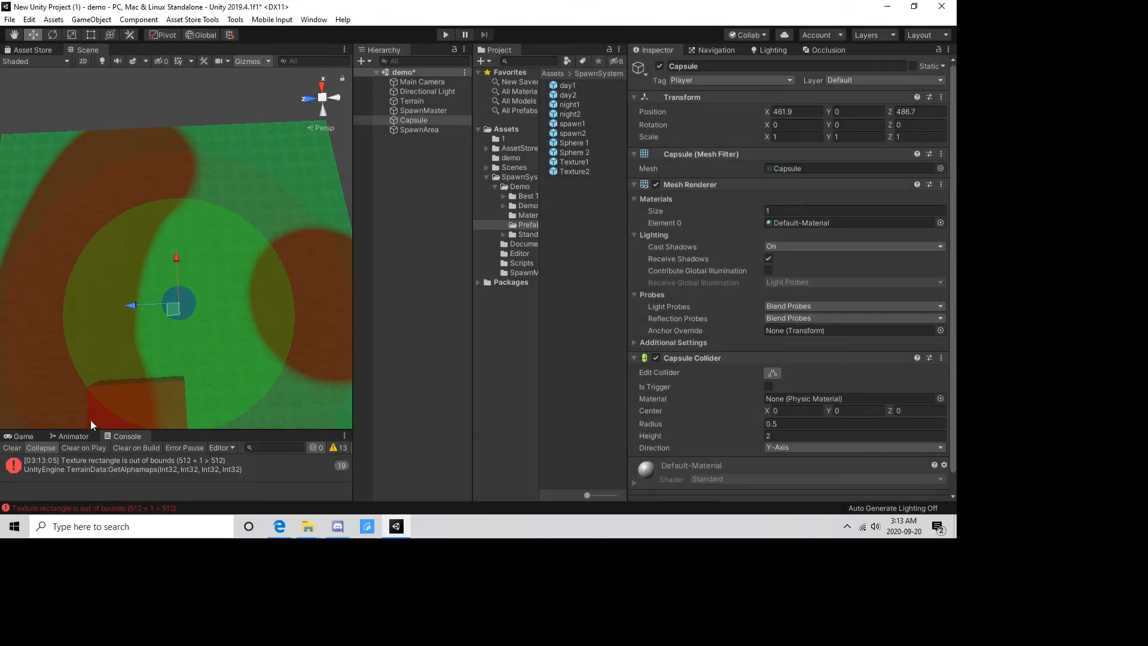
Empty the SpawnArea's daytime prefab list by setting its size to 0.
click(91, 420)
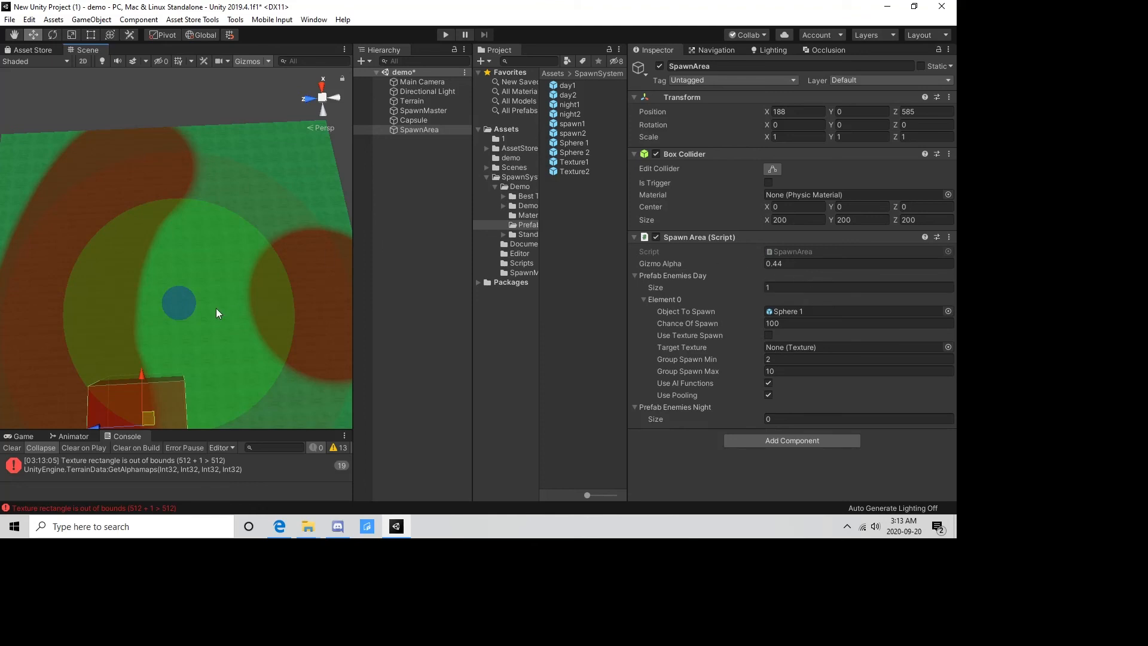
click(789, 291)
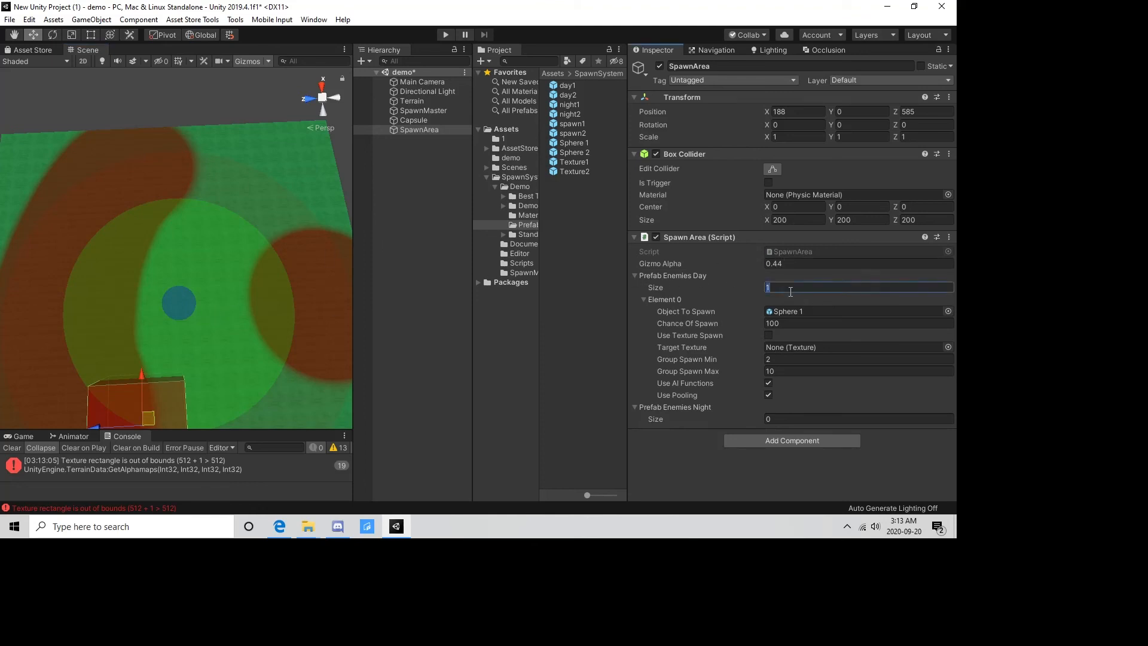
text(0)
key(Return)
click(800, 227)
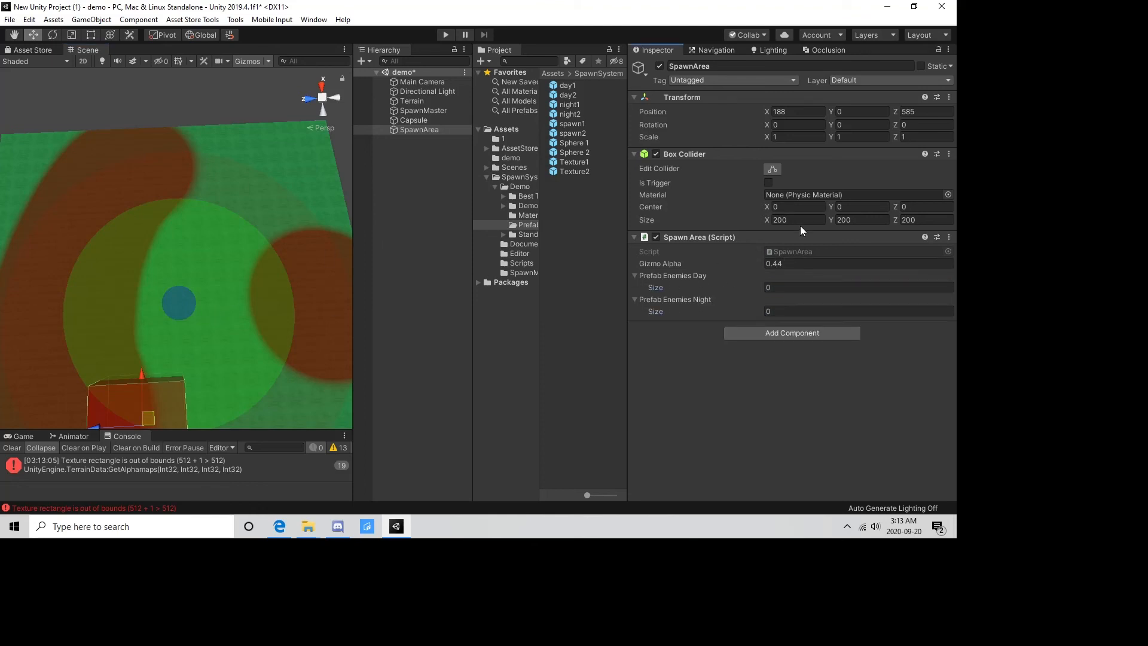
Set the SpawnArea's box collider size to 400 on X, Y and Z.
text(400)
key(Tab)
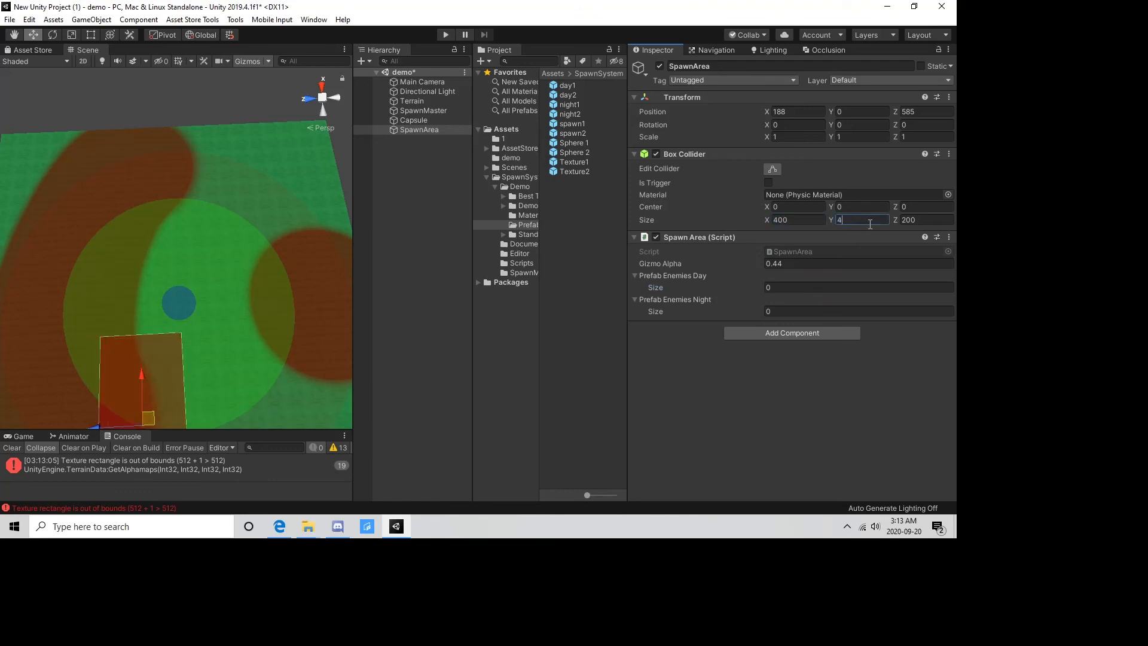
text(400)
key(Tab)
text(400)
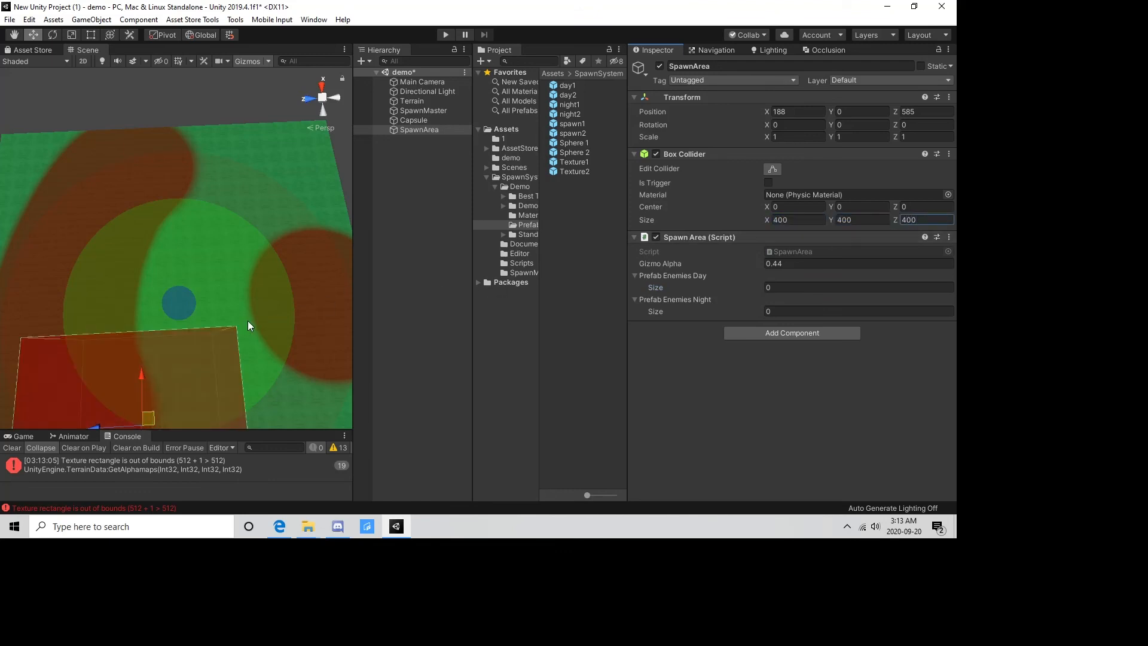
Move the SpawnArea across the terrain onto the large dirt patch, to about X 512, Z 755.
scroll(267, 253, down, 2)
right_drag(266, 253, 246, 299)
drag(153, 301, 113, 193)
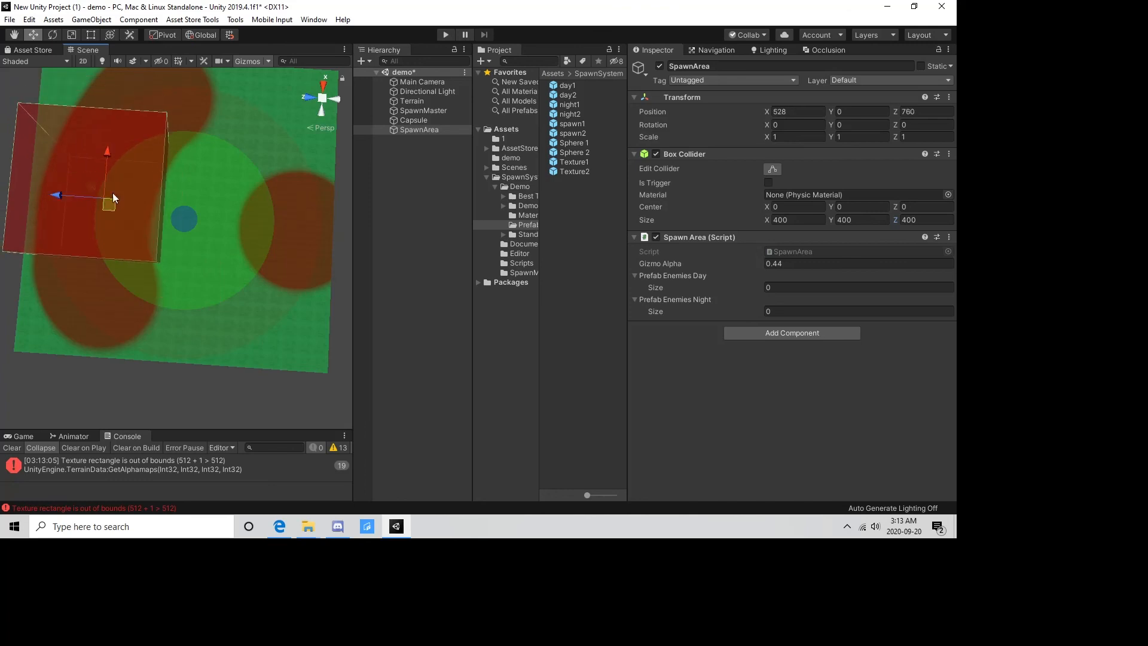
Play the scene, move the capsule to about X 549, Z 417, and examine the spawning around it and the SpawnArea.
click(445, 34)
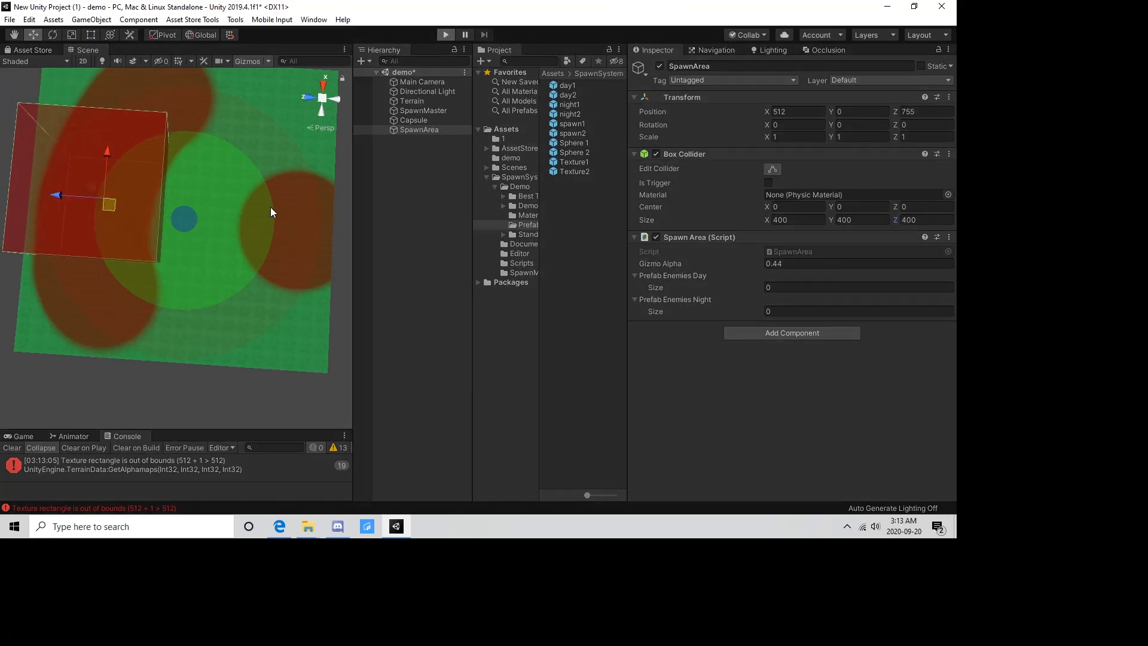
click(418, 118)
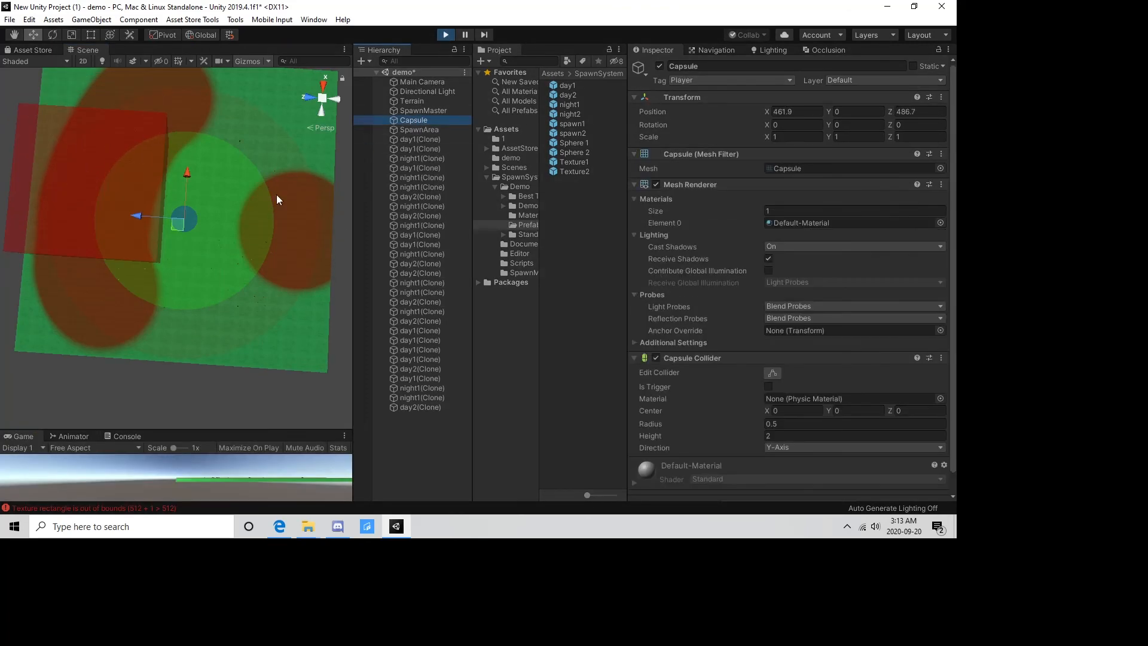
drag(181, 224, 203, 199)
middle_drag(183, 253, 211, 273)
scroll(211, 273, up, 4)
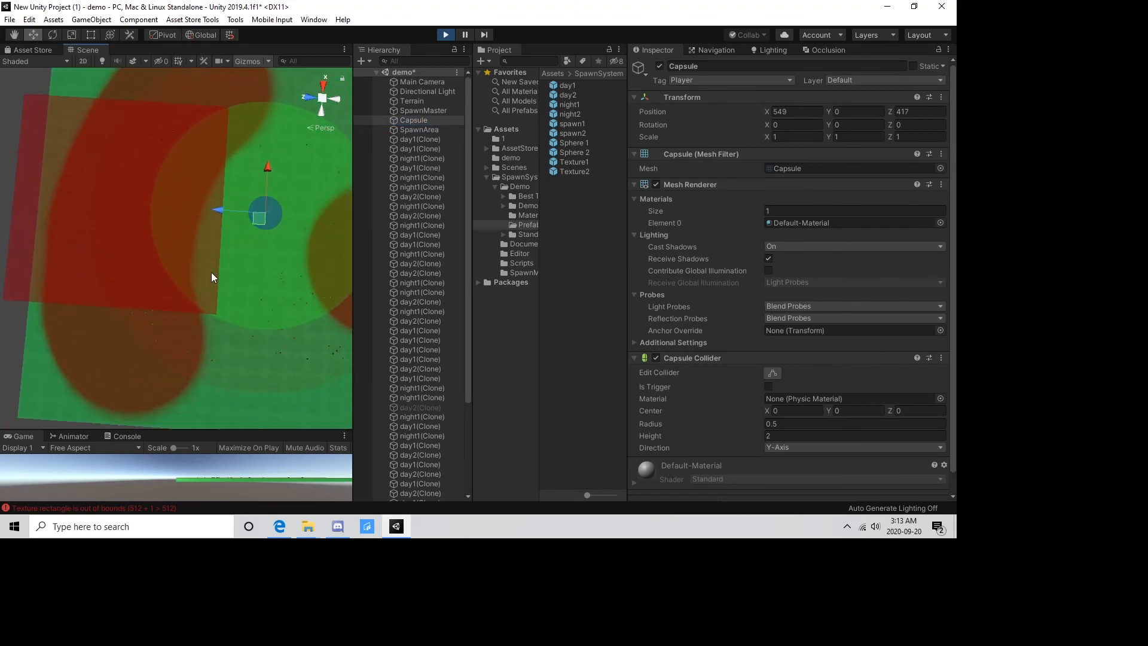
scroll(211, 277, up, 3)
right_drag(204, 319, 220, 288)
middle_drag(220, 288, 196, 313)
scroll(251, 222, down, 4)
scroll(196, 313, up, 2)
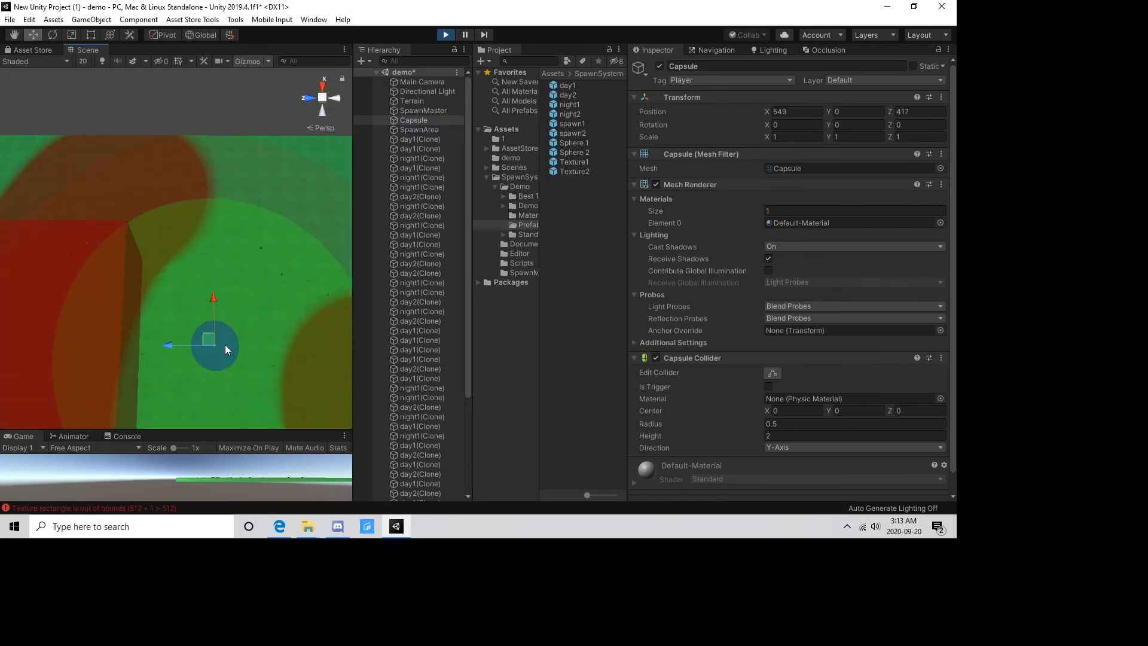
Move the capsule farther away from the SpawnArea to test the spawning again, and stop playing.
drag(209, 336, 248, 342)
scroll(240, 340, down, 3)
click(445, 34)
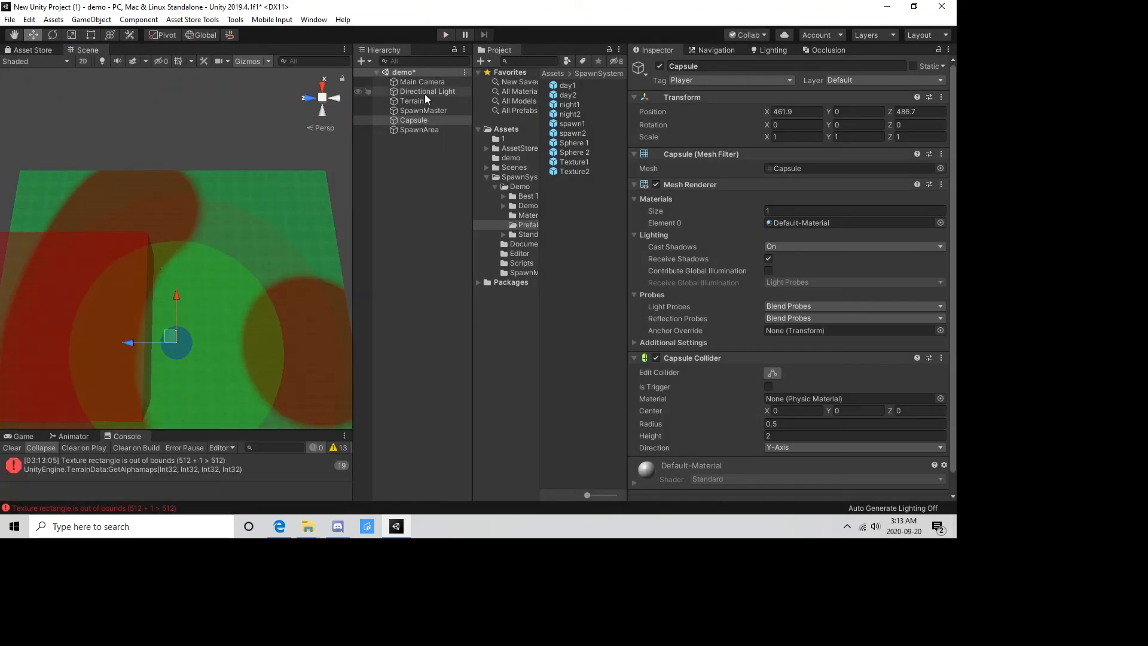
Delete the SpawnArea from the scene.
click(421, 129)
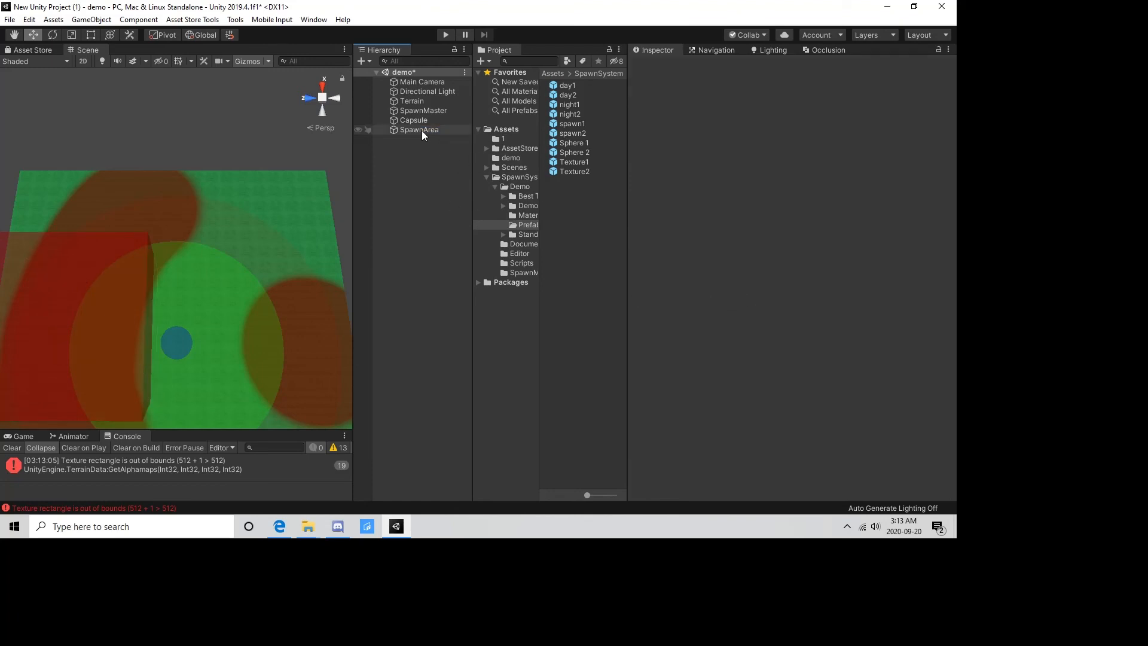
key(Delete)
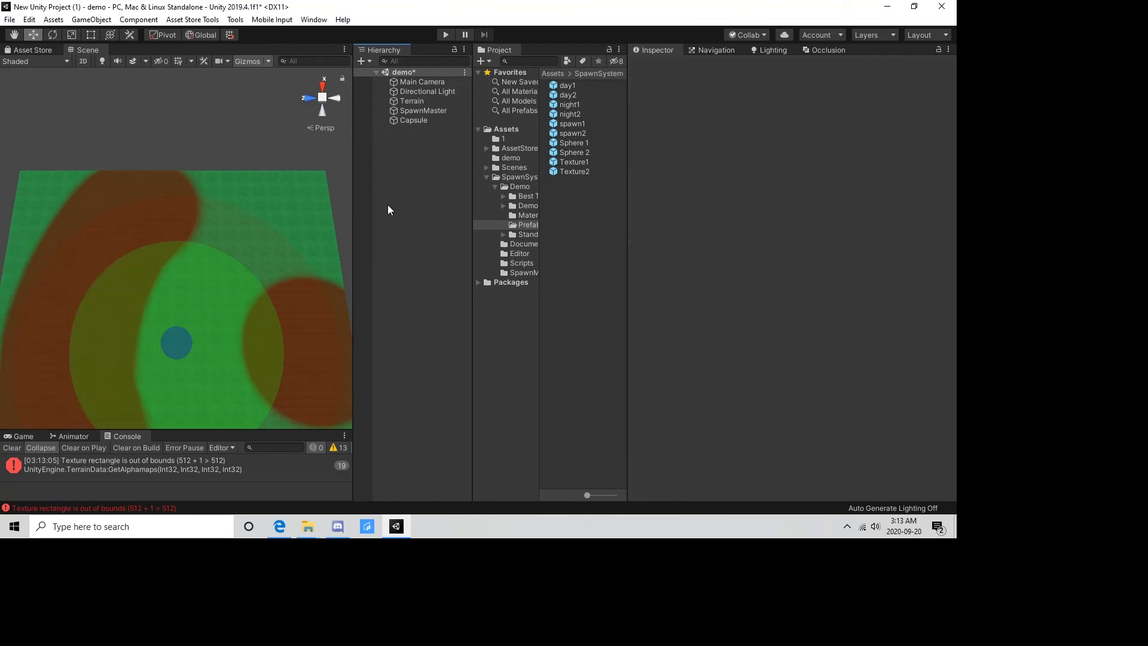
scroll(260, 203, down, 5)
scroll(236, 248, up, 6)
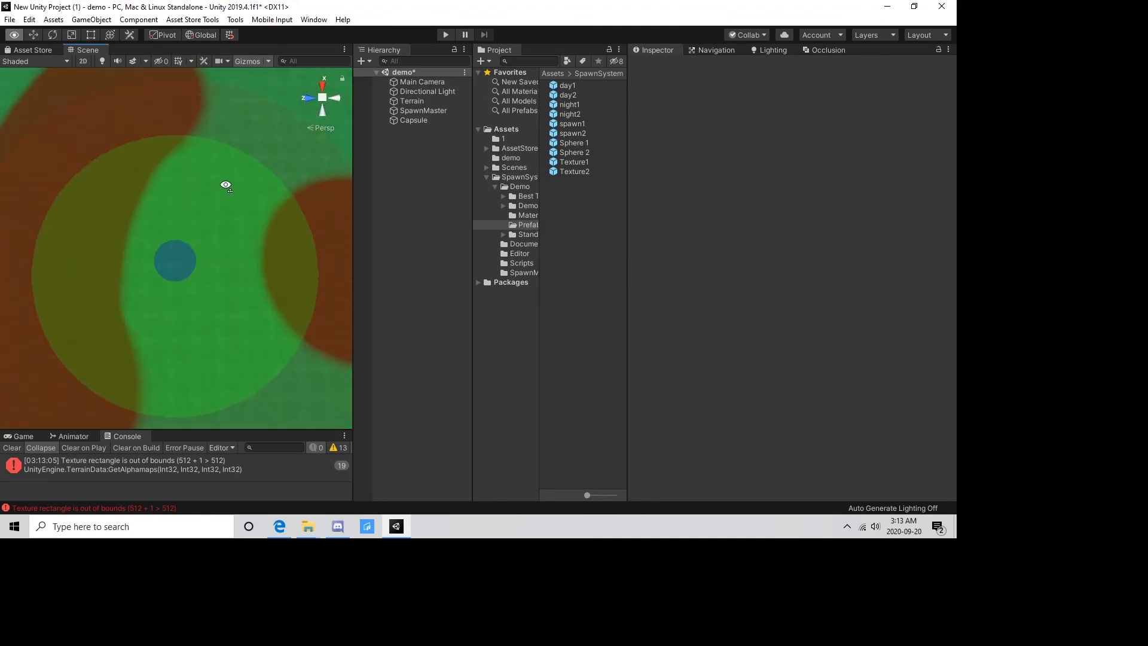
scroll(297, 190, down, 5)
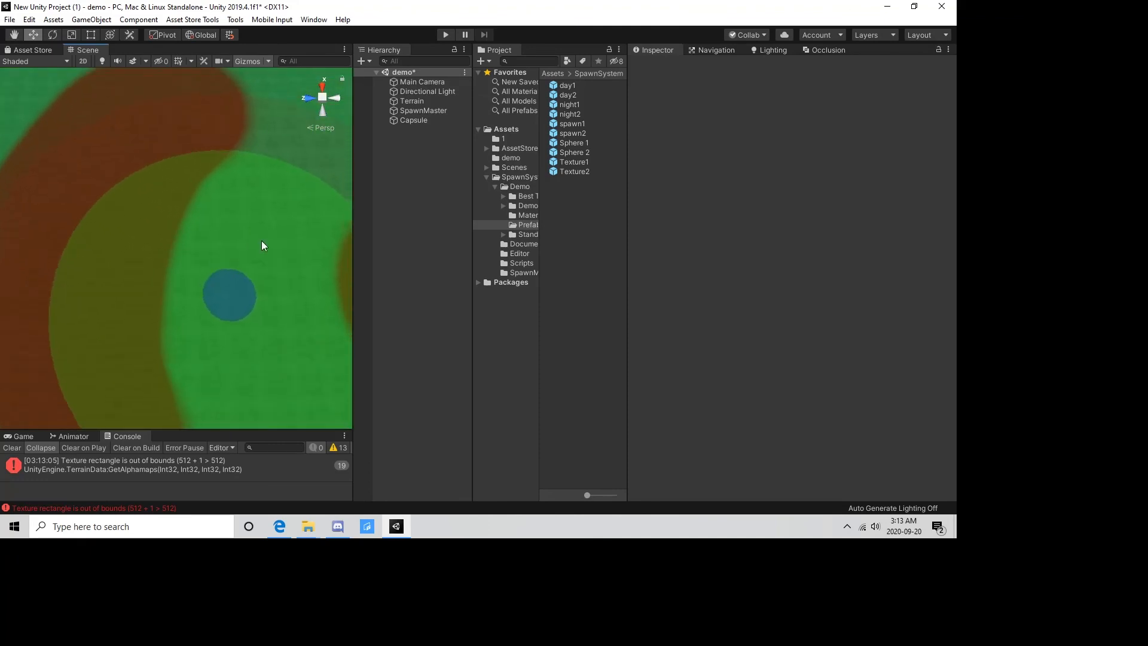
right_drag(224, 269, 223, 233)
middle_drag(223, 274, 223, 185)
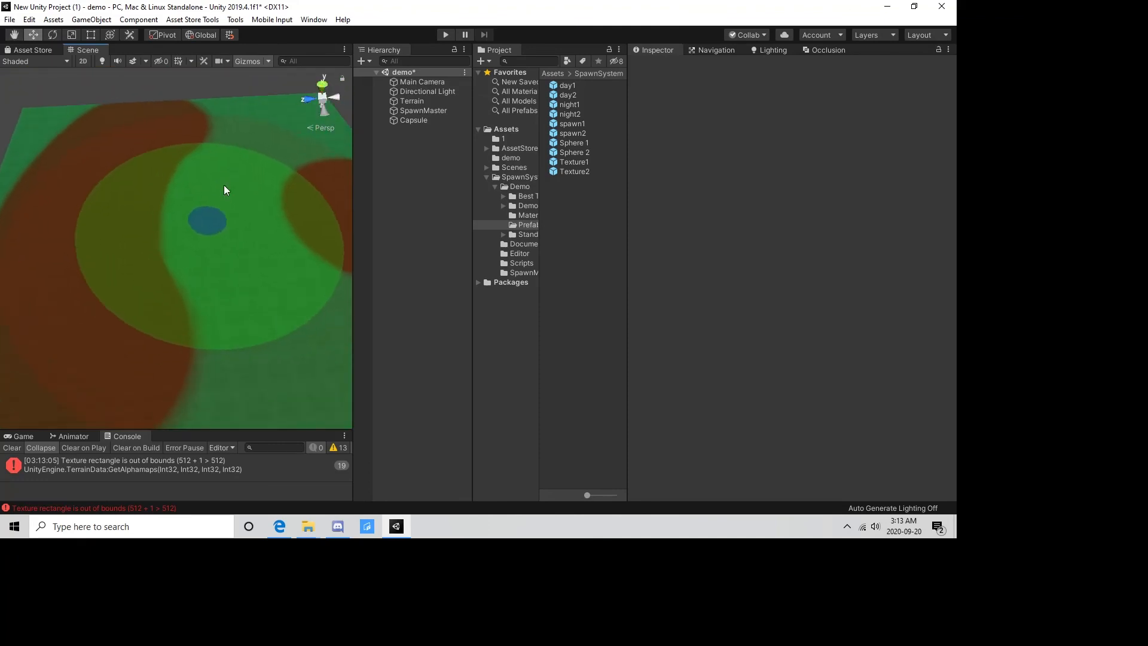
scroll(219, 202, up, 3)
scroll(257, 238, down, 4)
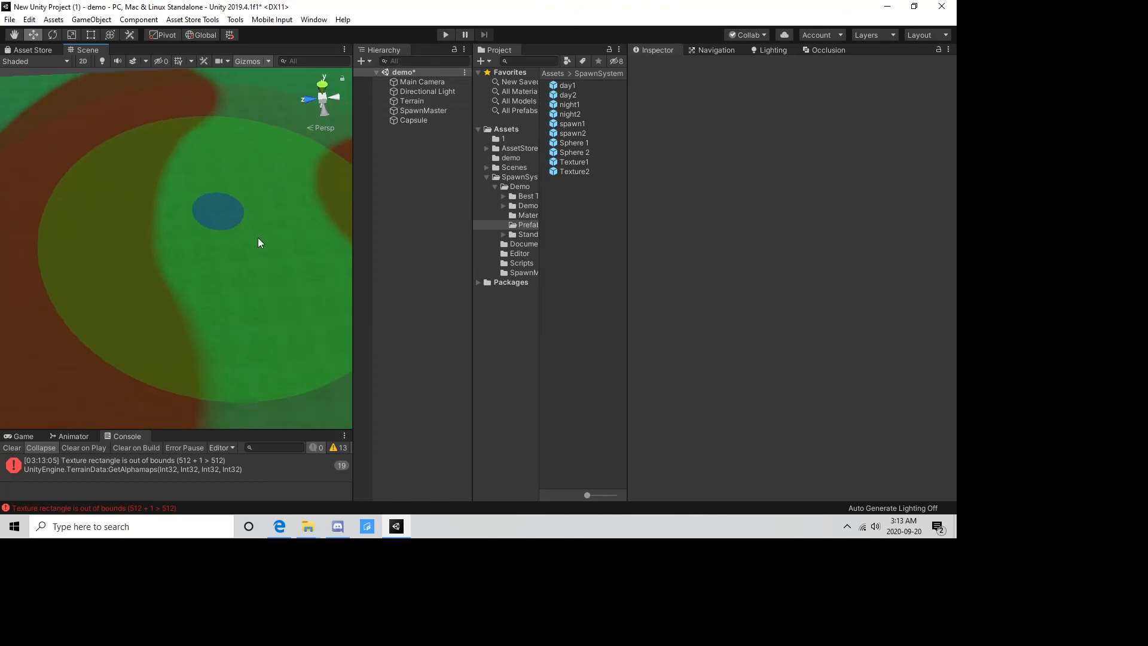
Review the SpawnMaster's daytime spawn entries and its Ranges, Times and Info settings.
drag(541, 212, 557, 213)
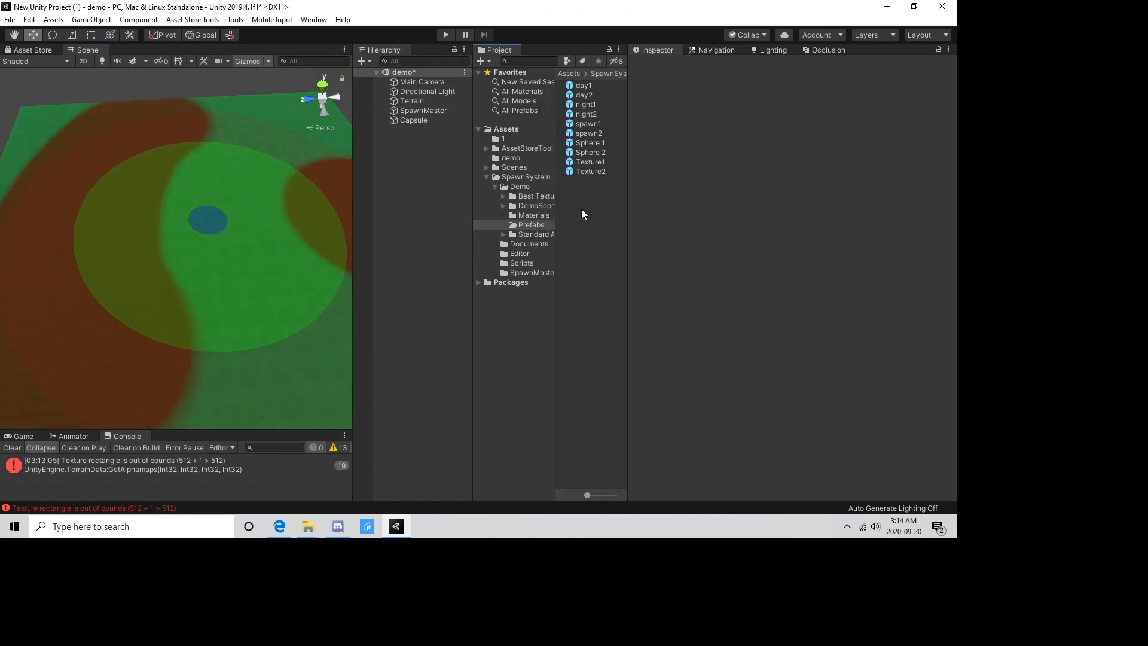
click(445, 111)
scroll(729, 267, down, 5)
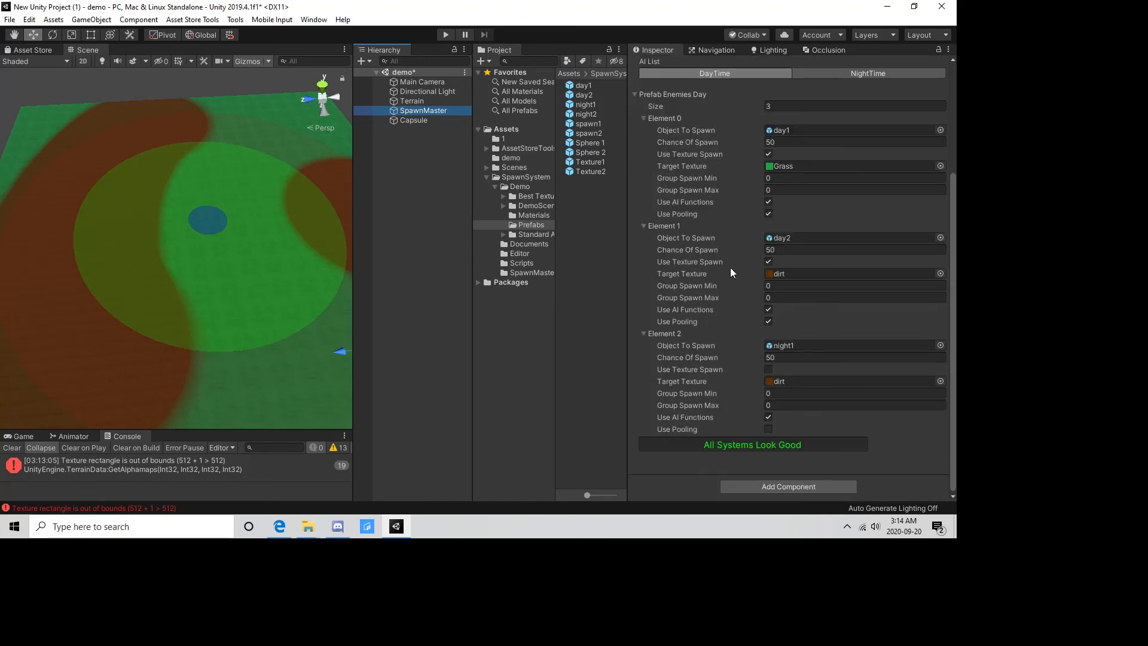
click(406, 195)
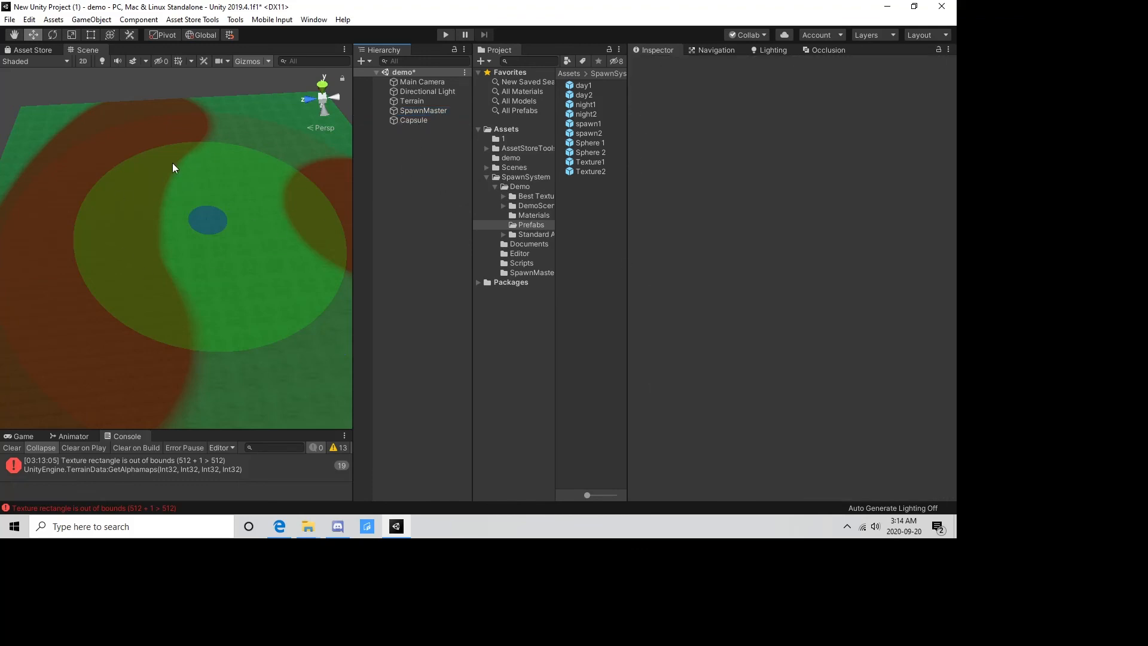
click(413, 110)
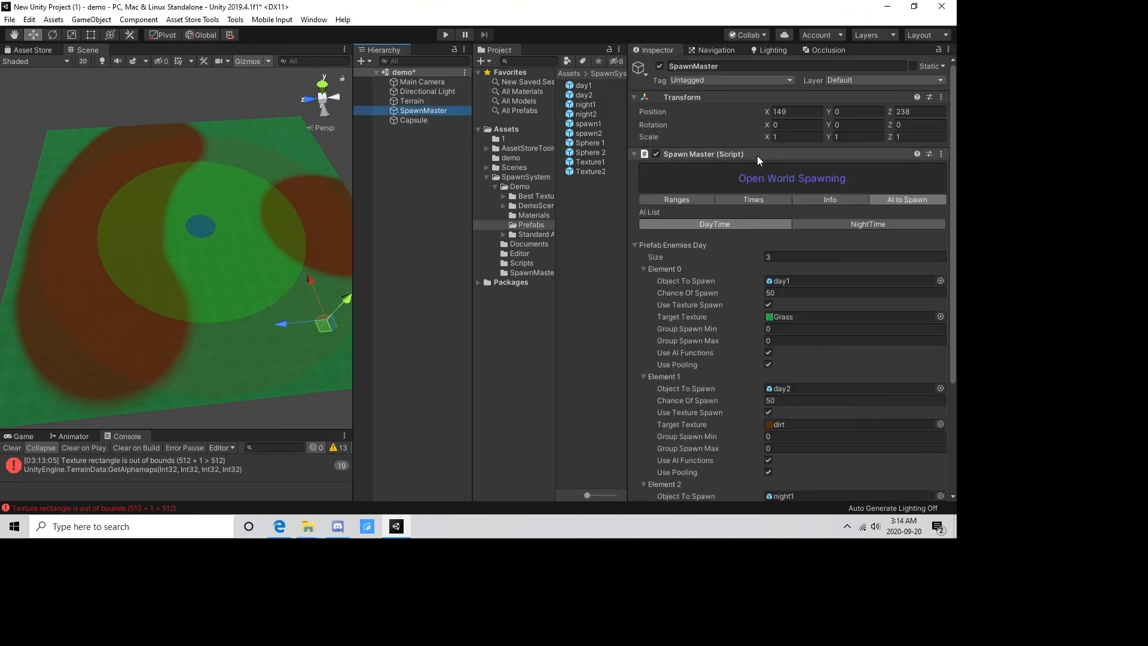
click(673, 200)
click(754, 199)
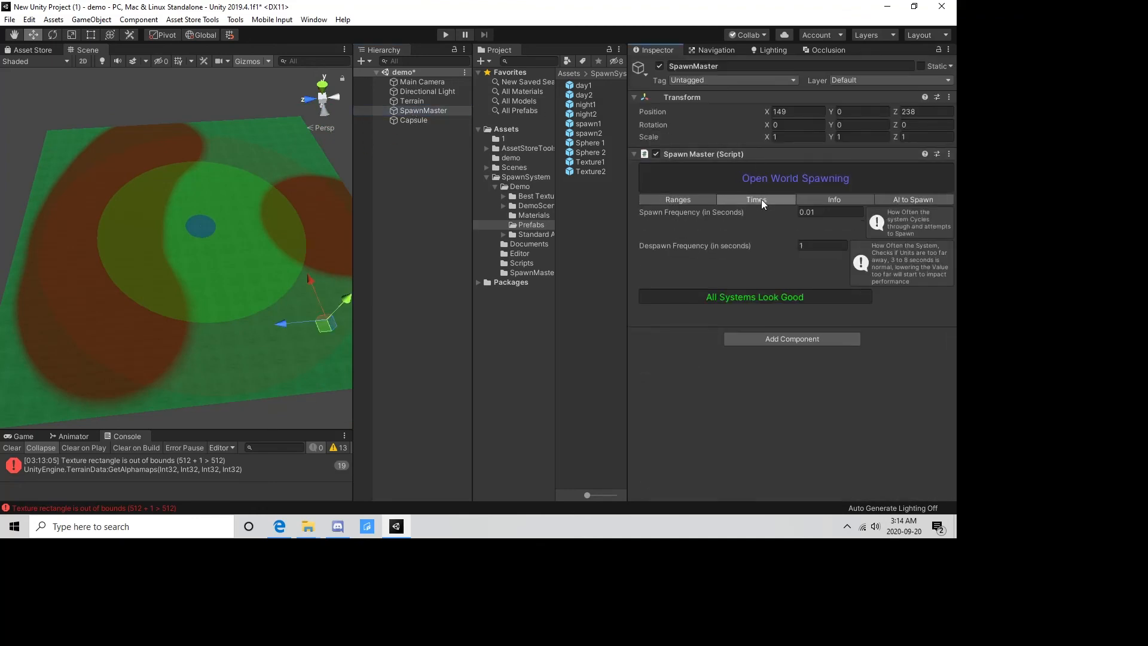
click(828, 200)
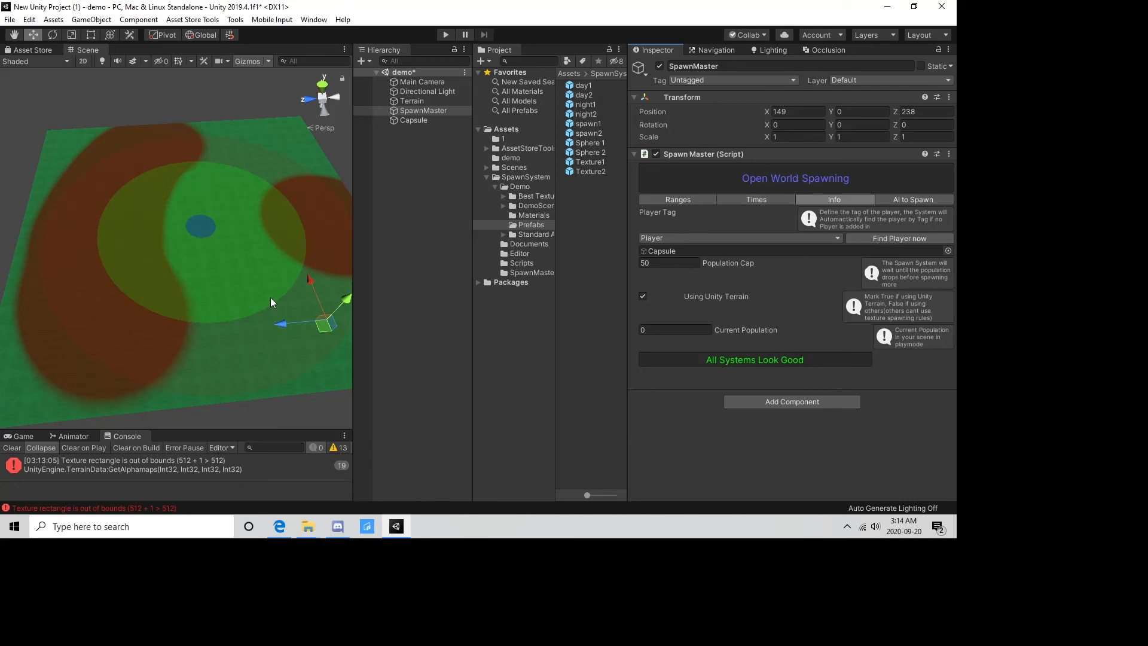
Check the capsule's properties against the player settings in the SpawnMaster's Info section.
click(415, 121)
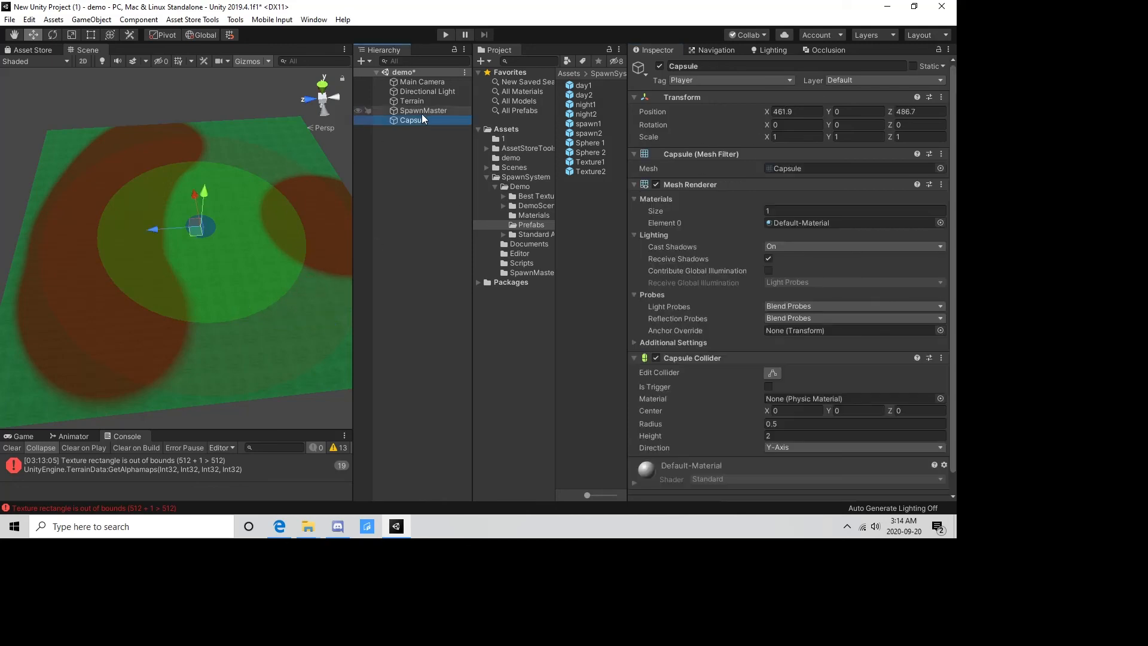
click(424, 113)
click(418, 121)
click(417, 110)
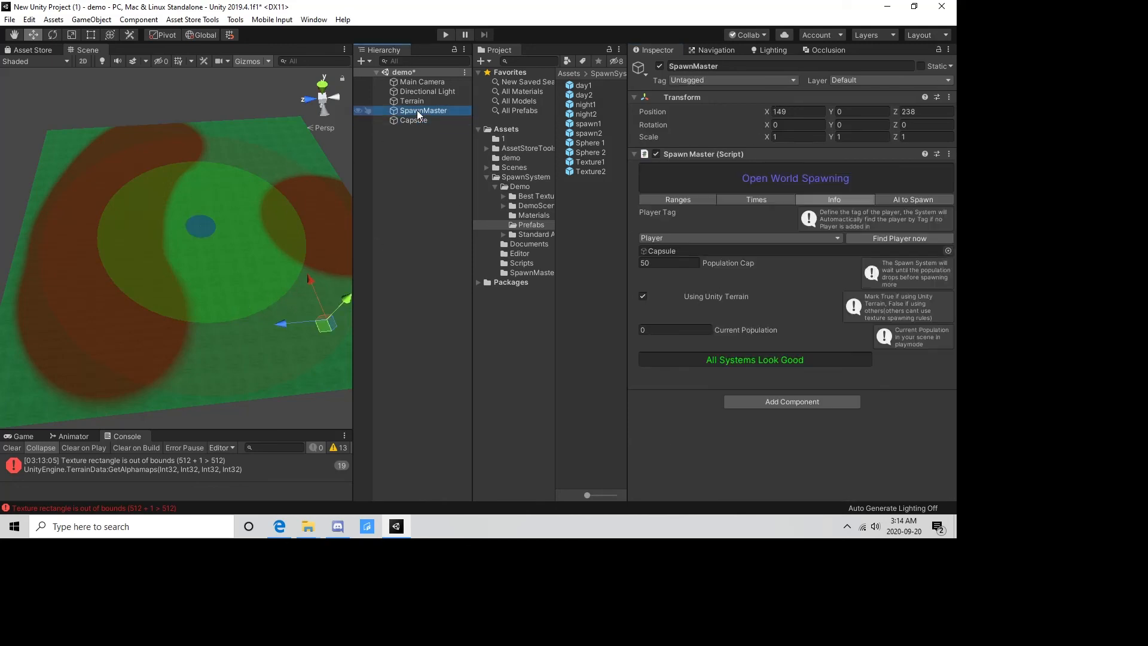